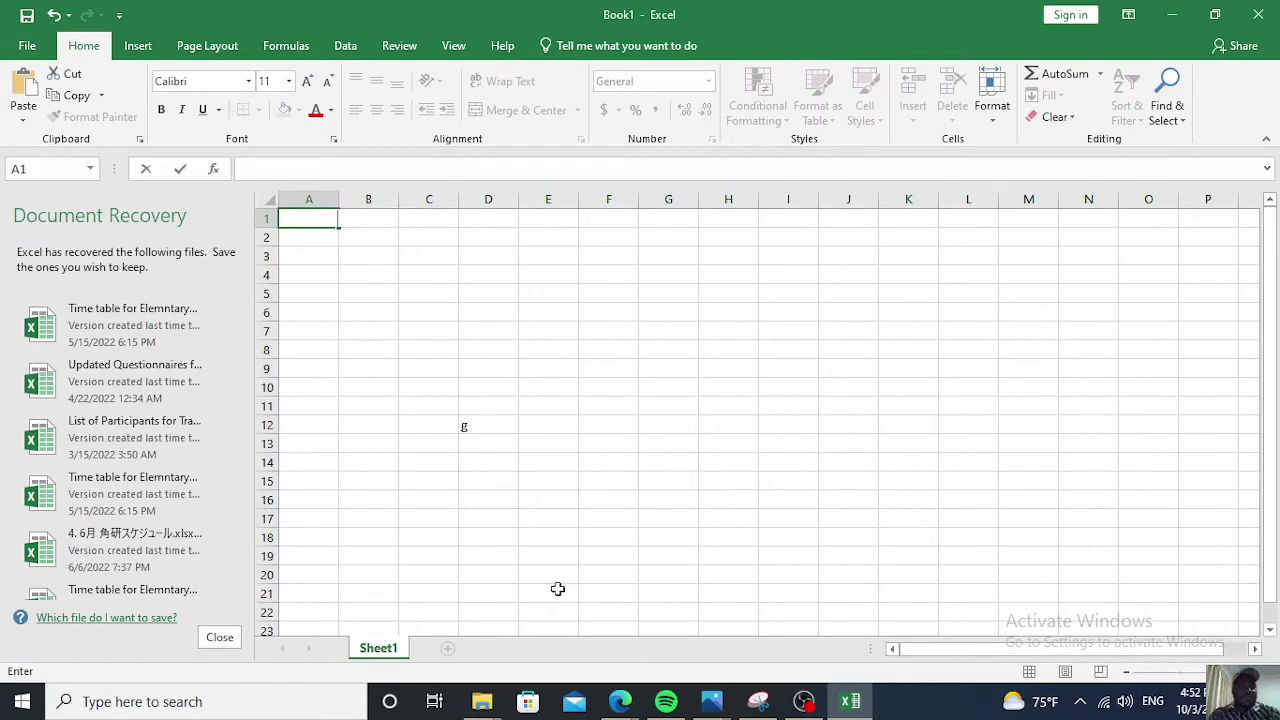
Search Windows for "EXCE" and launch Excel from the results.
left_click(112, 705)
type("EXC")
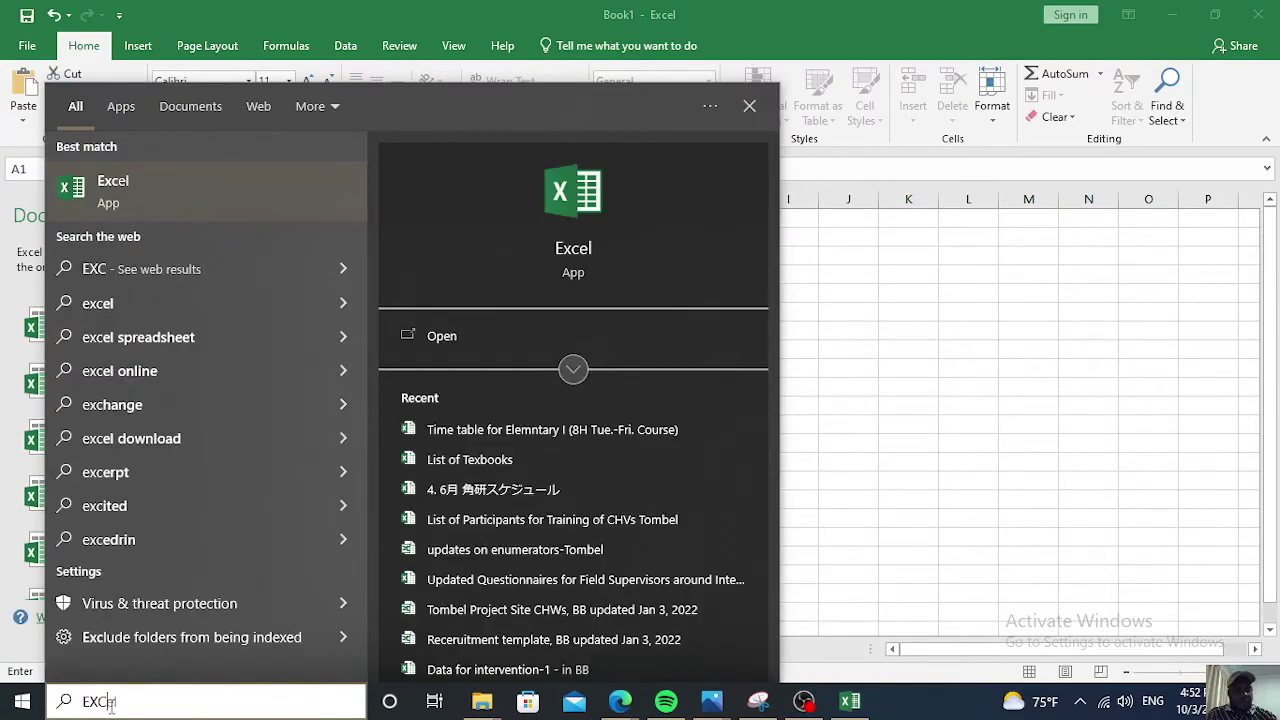
type("E")
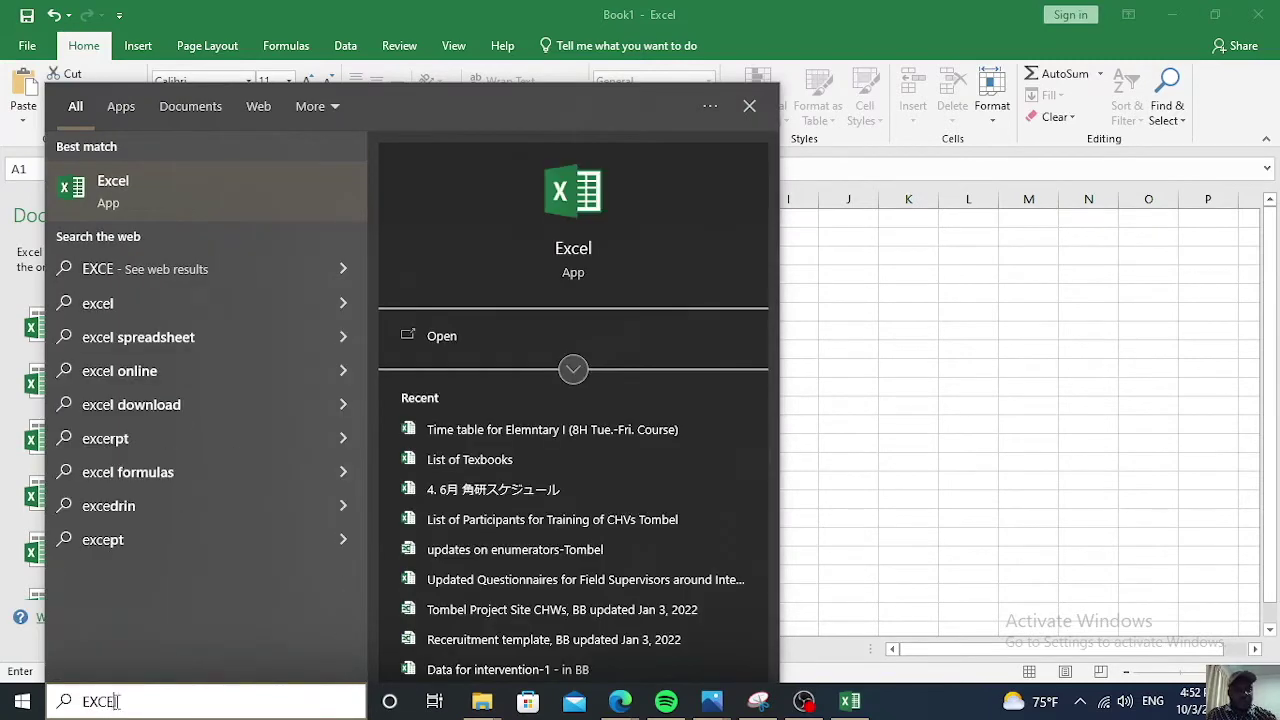
left_click(568, 172)
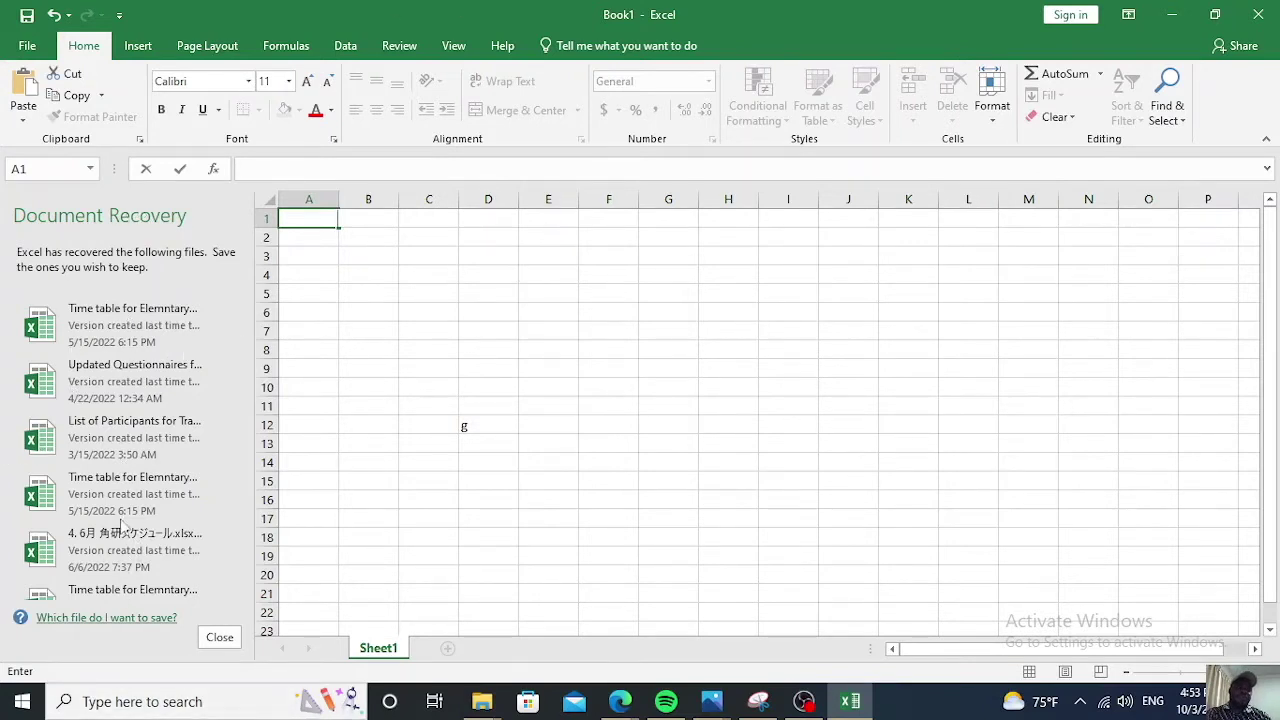
scroll(124, 486, "down", 2)
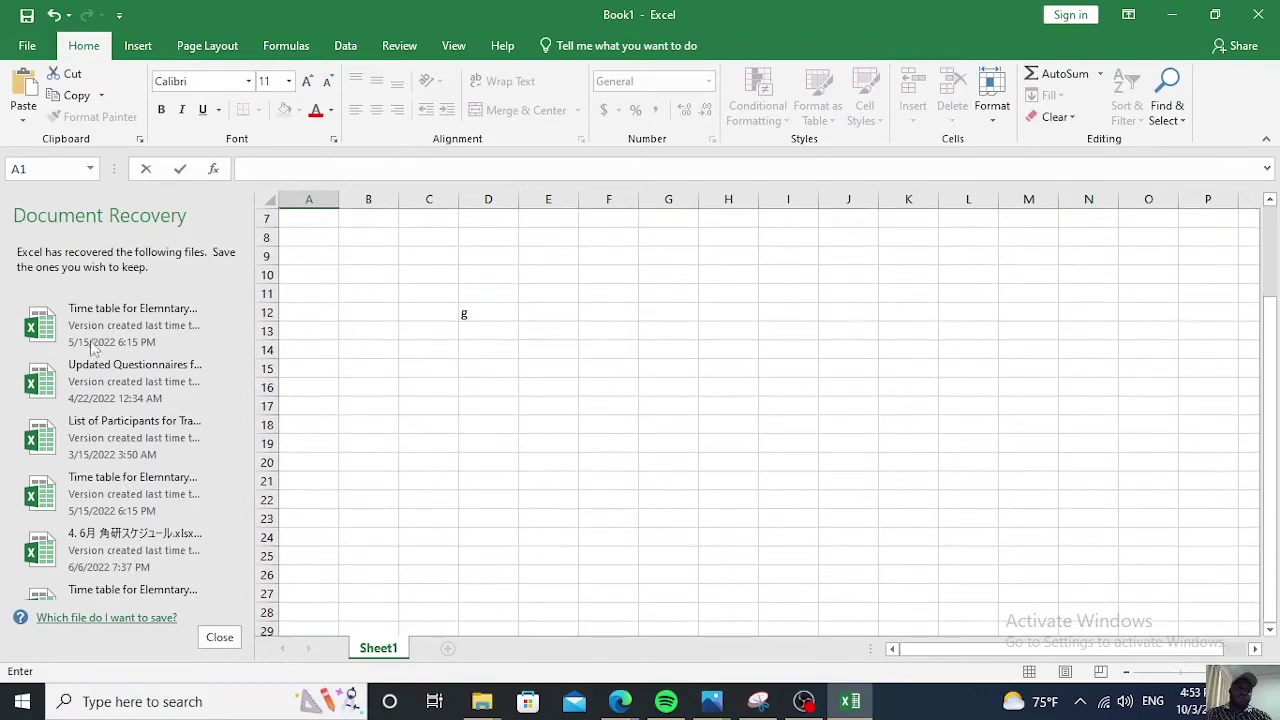
scroll(90, 345, "up", 2)
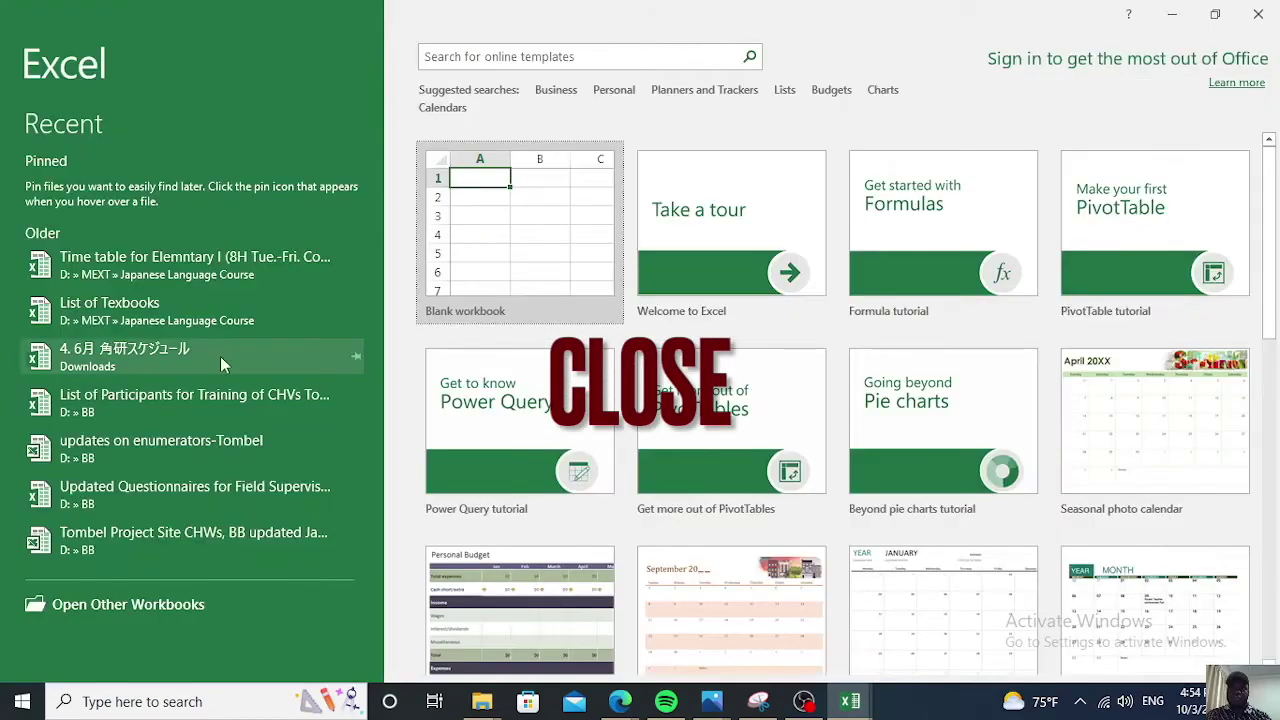
Examine the available workbook templates on the start screen, from the tutorials through the calendars, budgets, invoices and schedules.
scroll(988, 352, "down", 3)
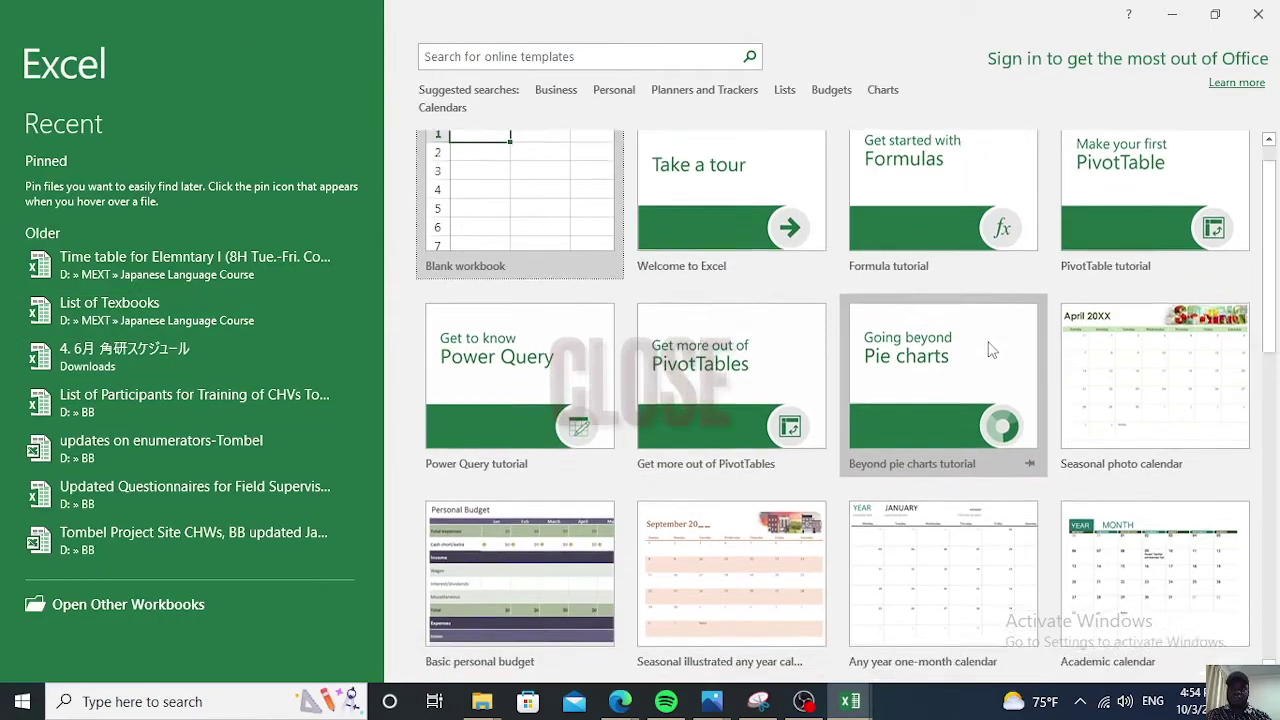
scroll(840, 557, "down", 6)
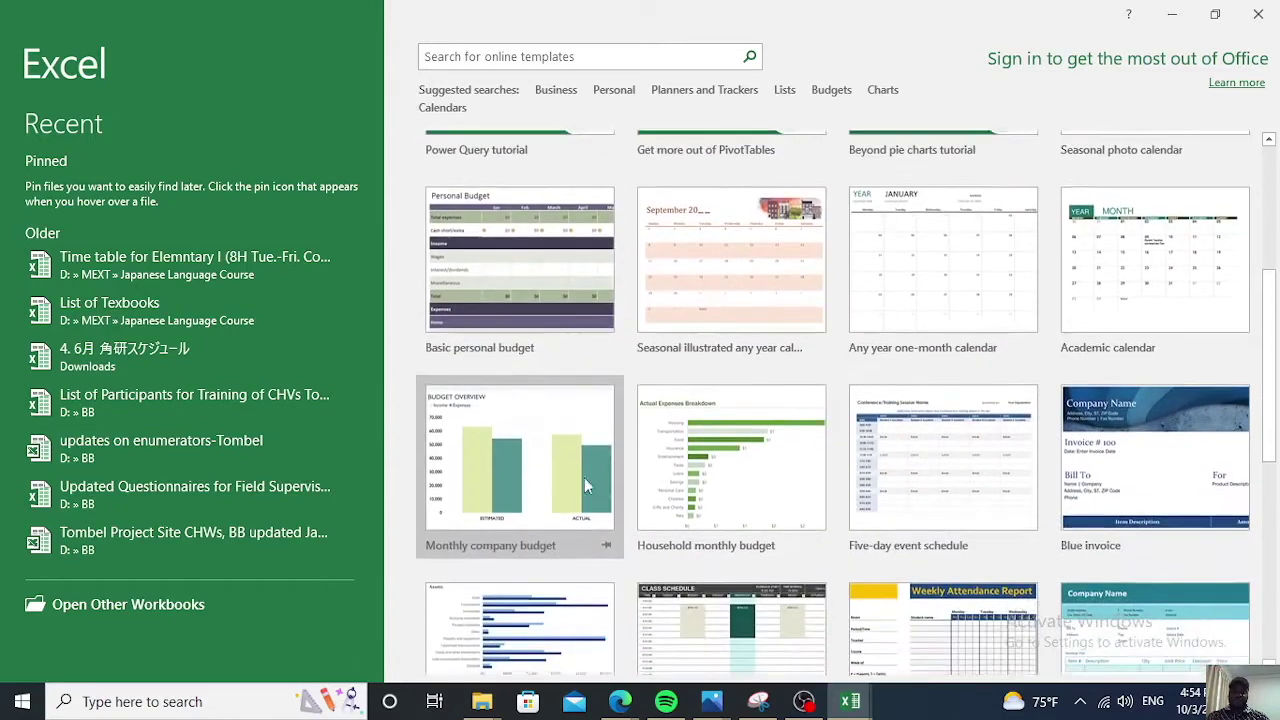
scroll(1155, 484, "down", 3)
scroll(523, 534, "down", 3)
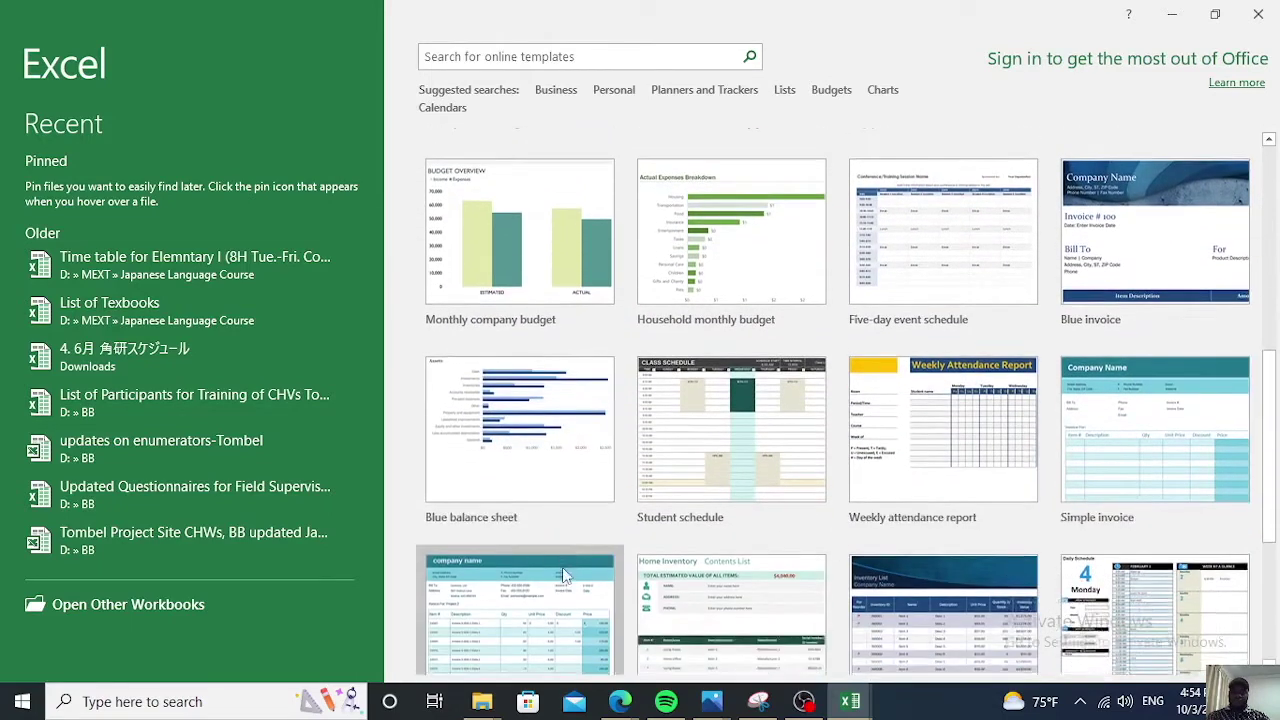
scroll(1150, 520, "down", 5)
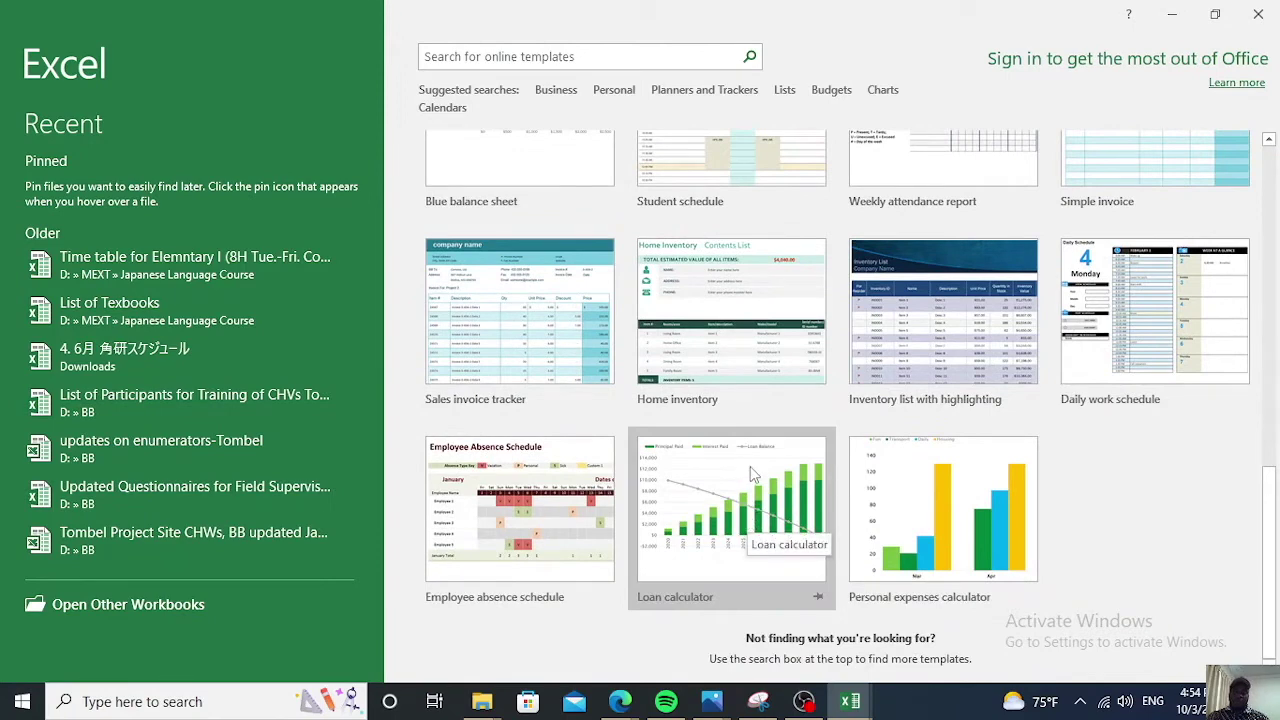
scroll(750, 466, "up", 2)
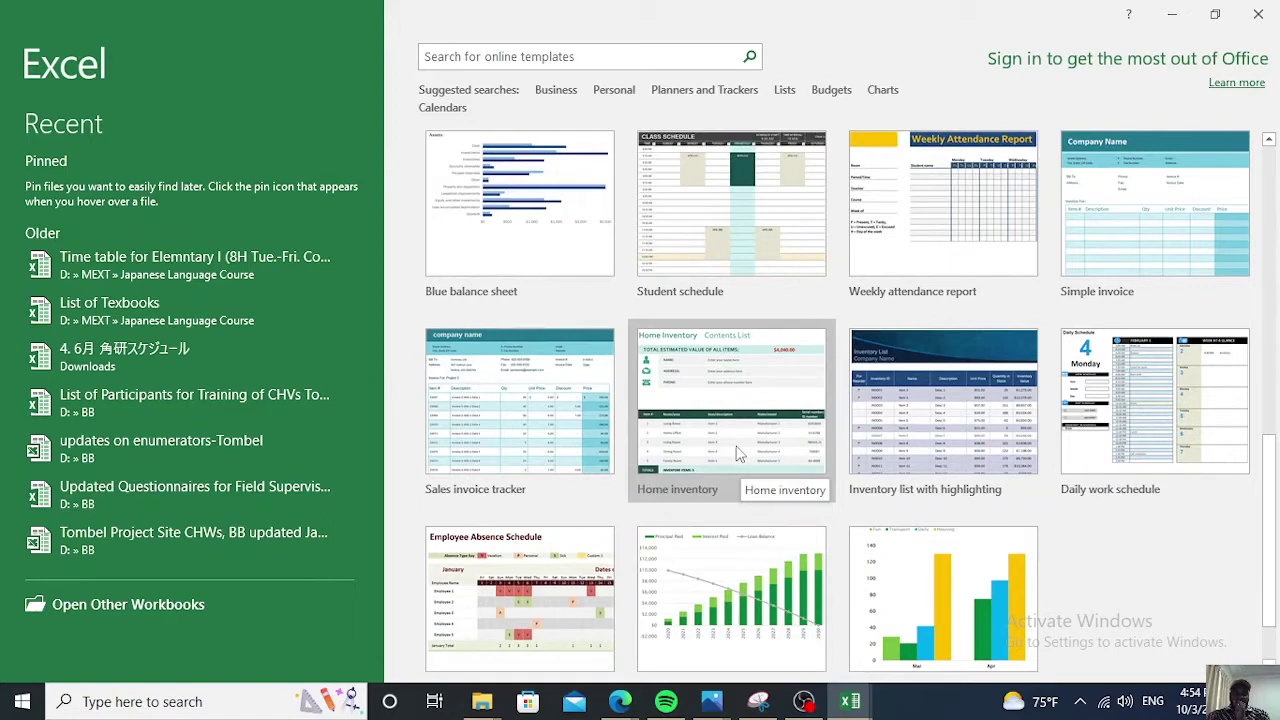
scroll(714, 418, "up", 1)
scroll(714, 418, "up", 5)
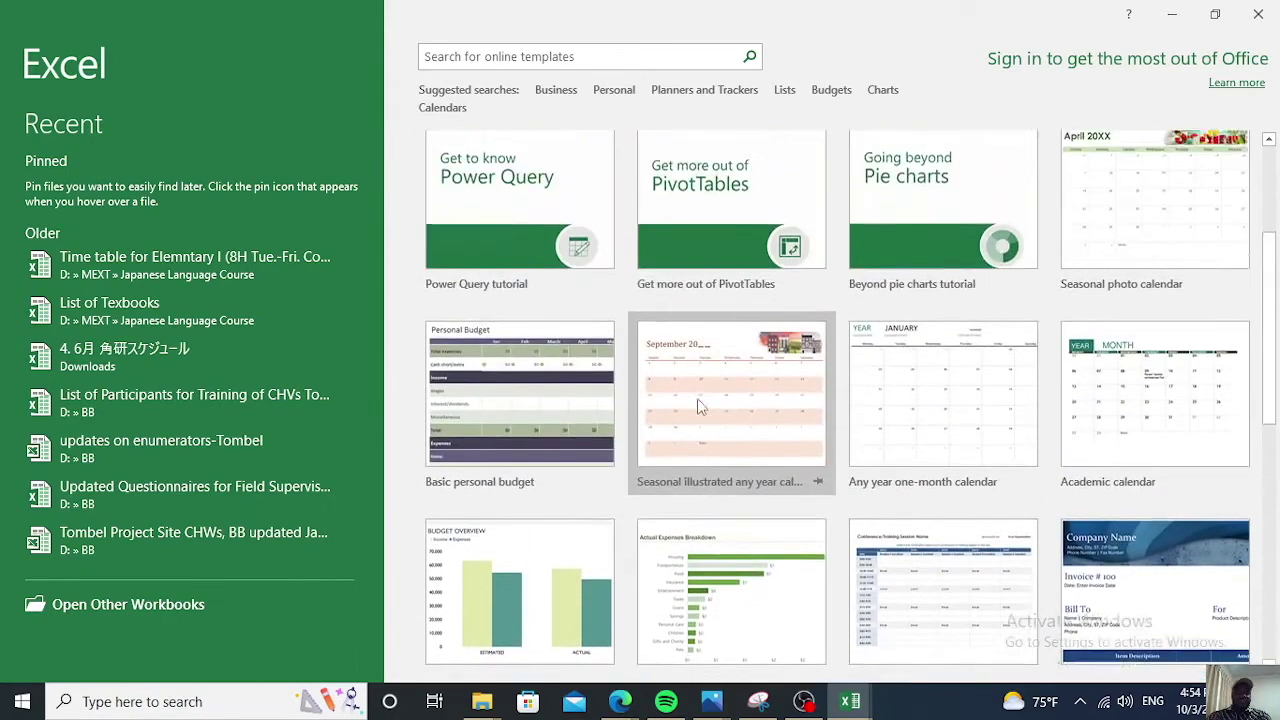
scroll(697, 398, "up", 1)
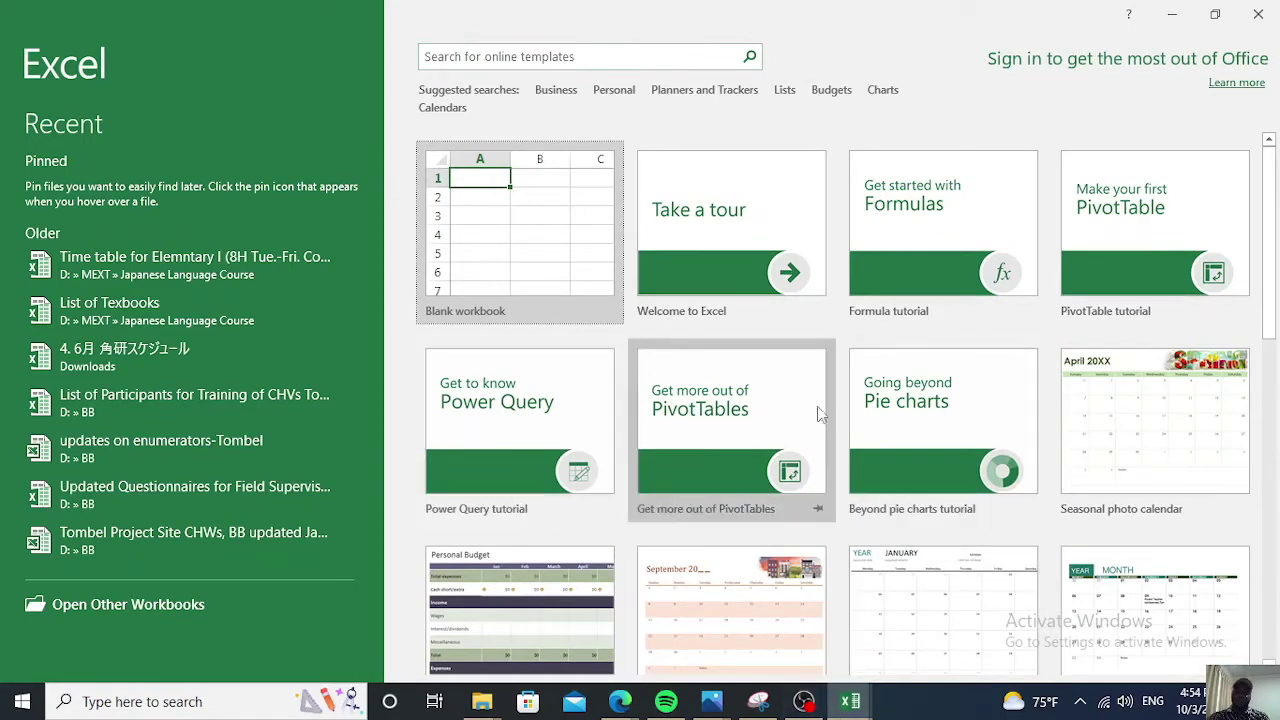
scroll(826, 428, "down", 5)
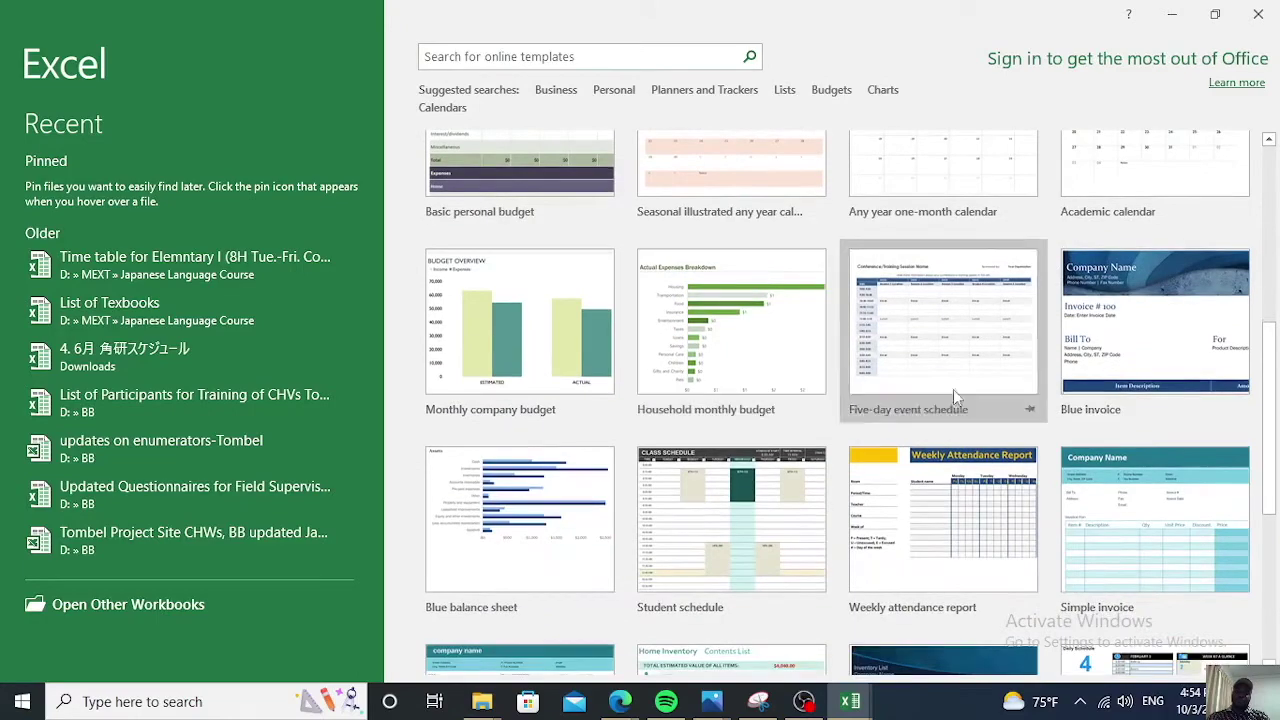
scroll(1150, 420, "down", 3)
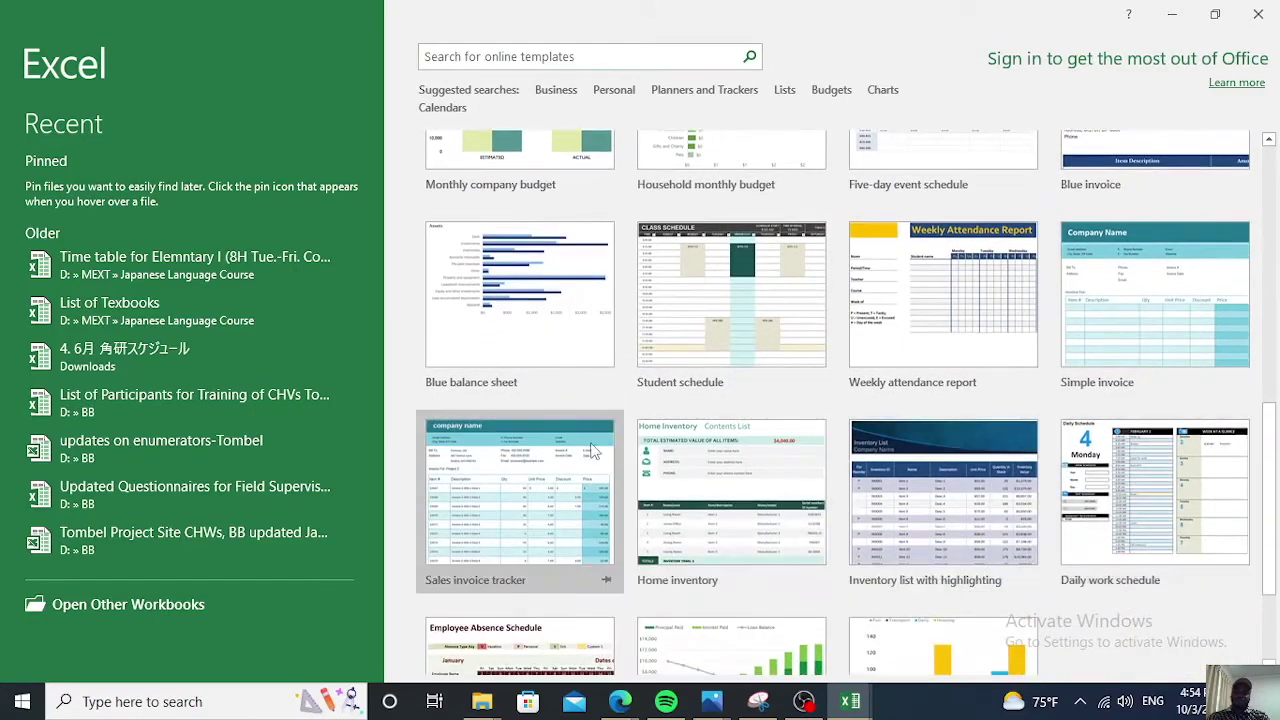
scroll(592, 450, "down", 3)
scroll(595, 452, "up", 9)
scroll(595, 452, "up", 3)
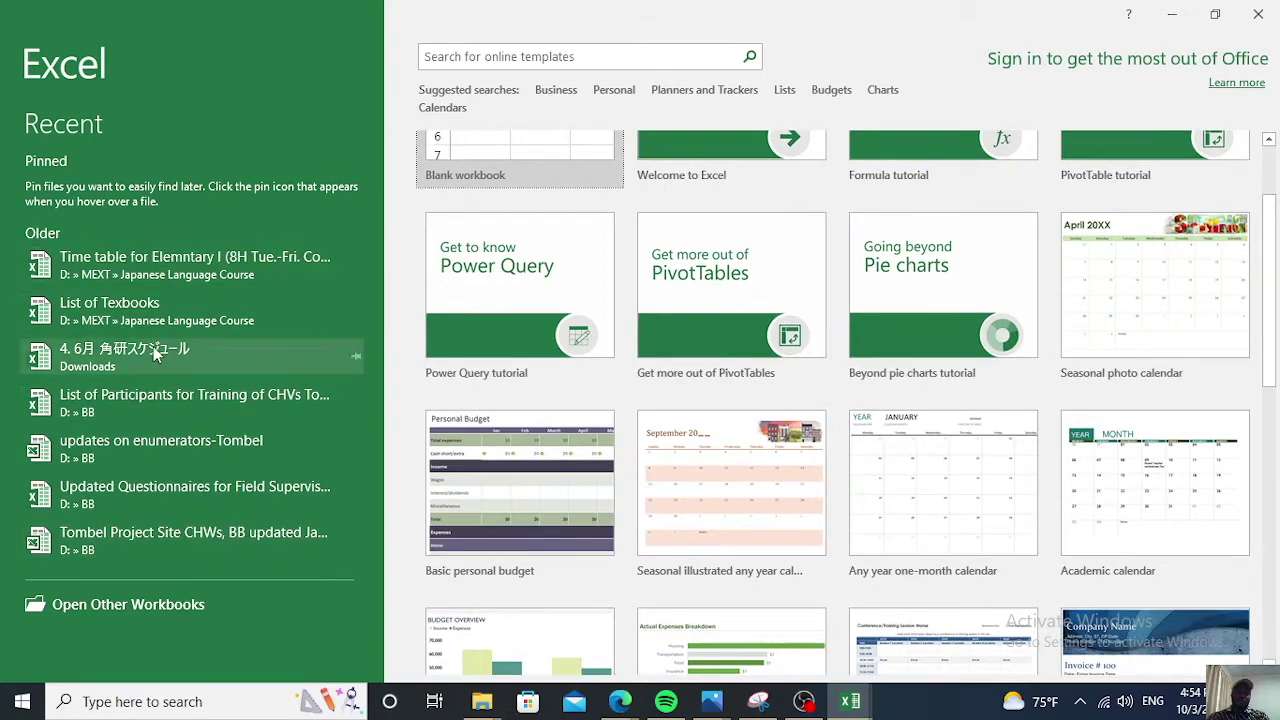
scroll(605, 415, "up", 2)
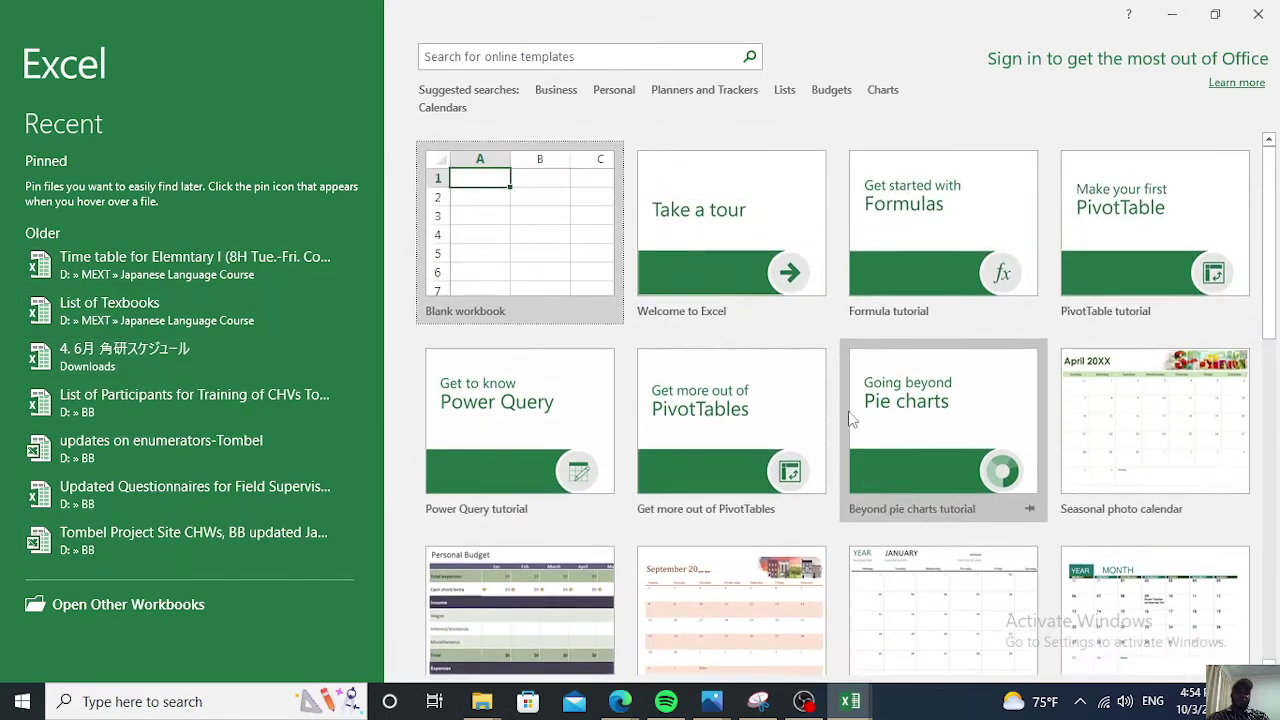
Create a blank workbook and select cell C4, its whole column and its whole row in turn.
left_click(527, 227)
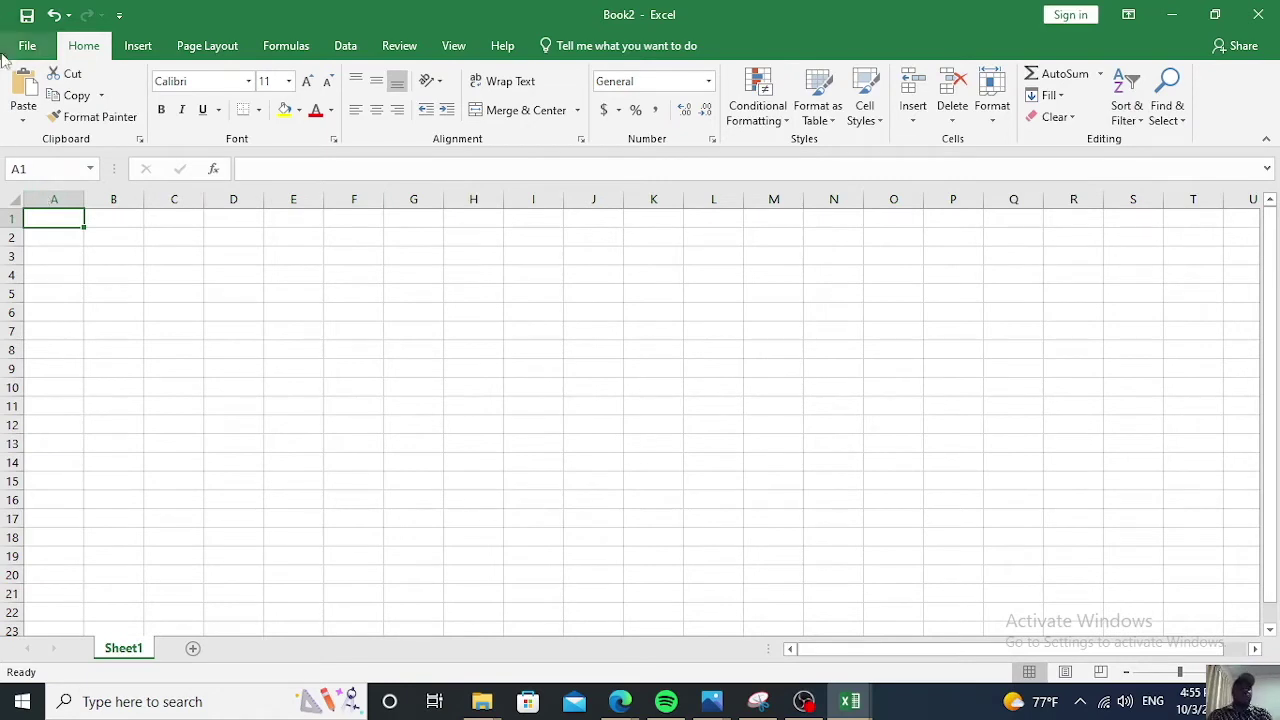
left_click(196, 284)
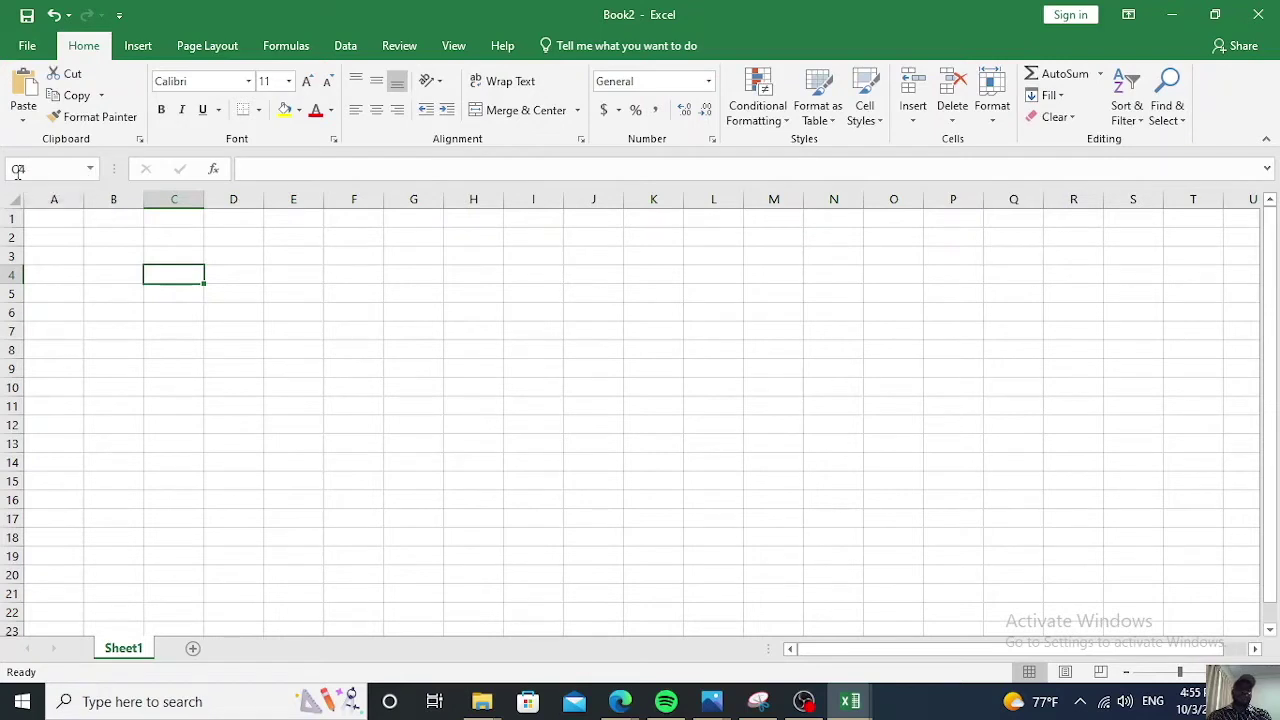
left_click(183, 199)
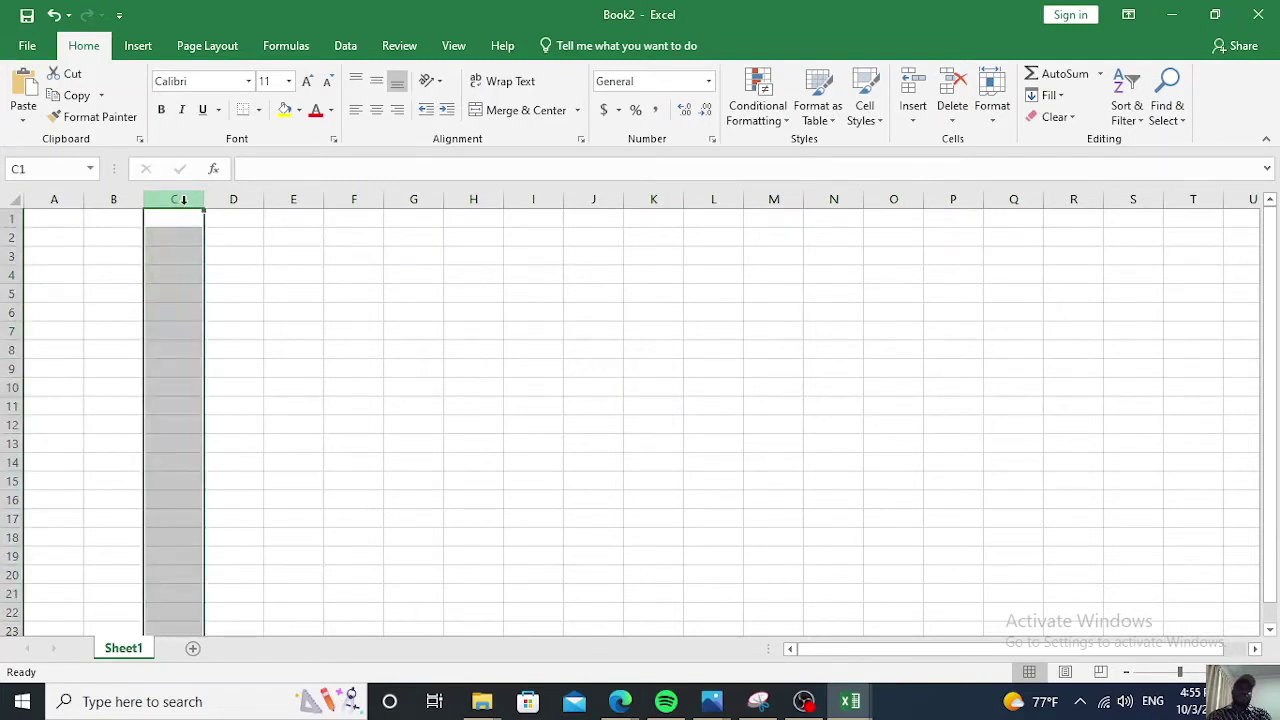
left_click(8, 274)
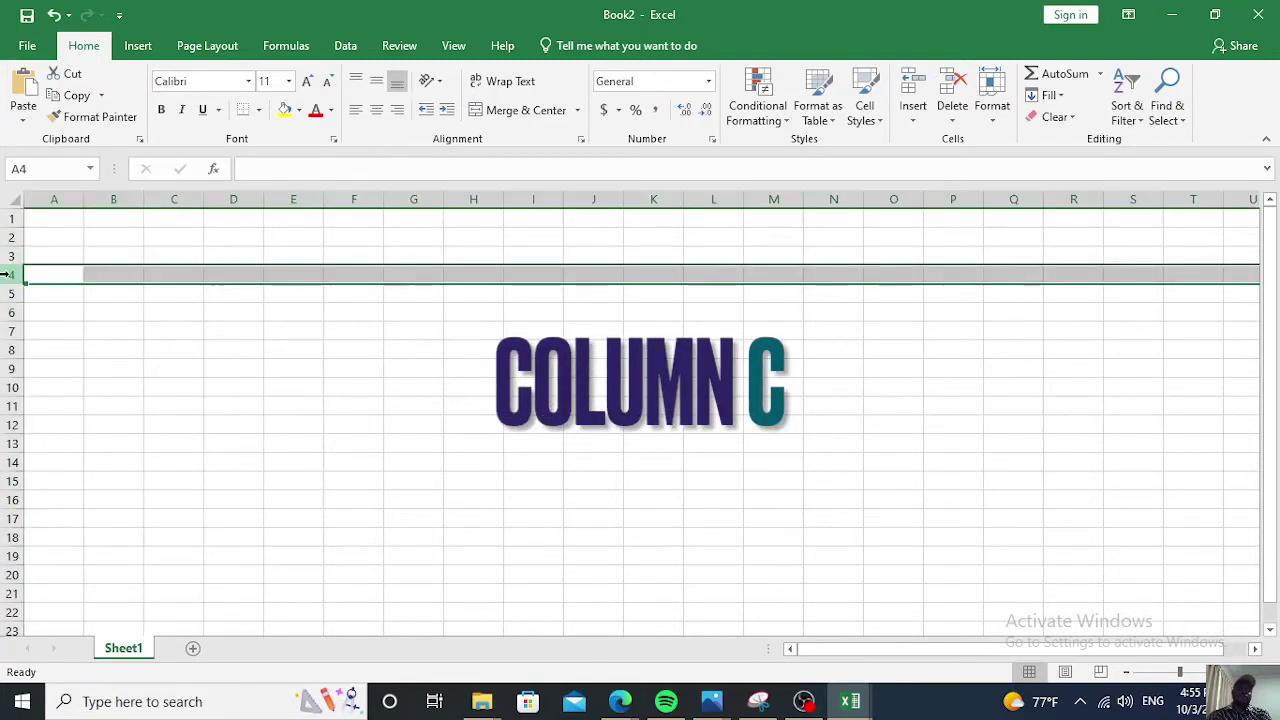
Enter GGGGGG in cell C4 and reselect that cell to view its contents.
left_click(178, 274)
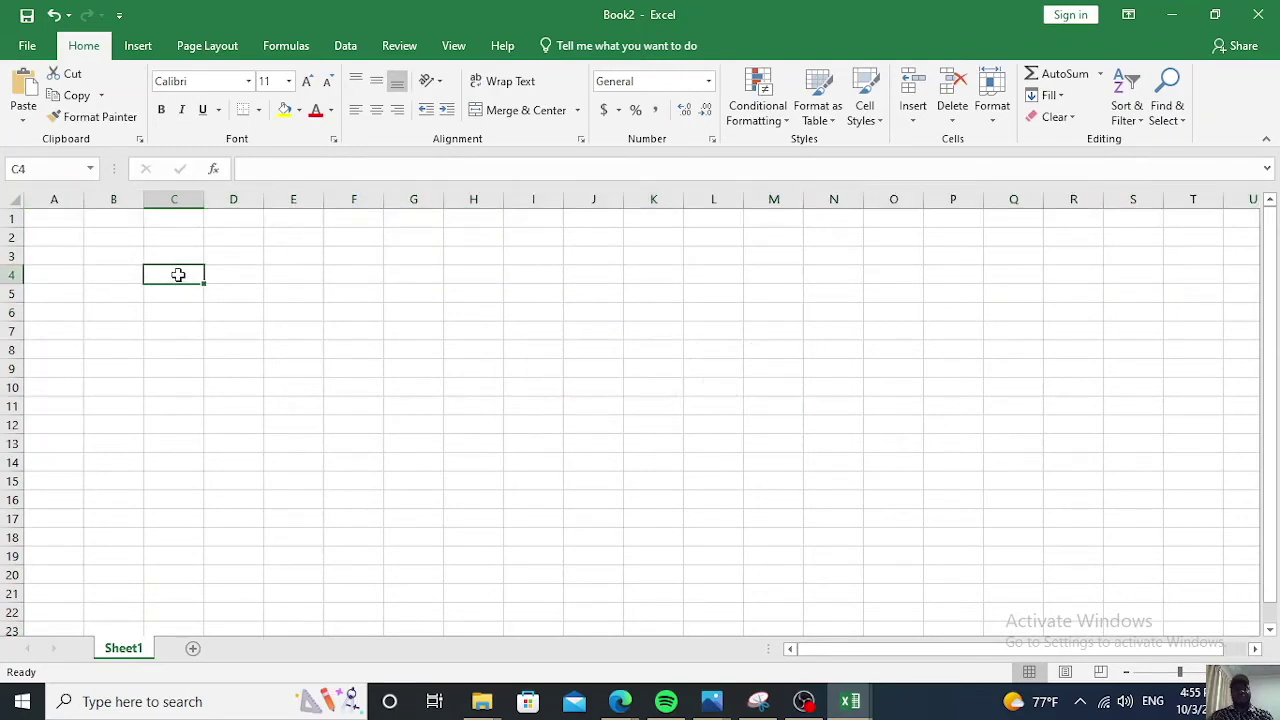
type("GGGGGG")
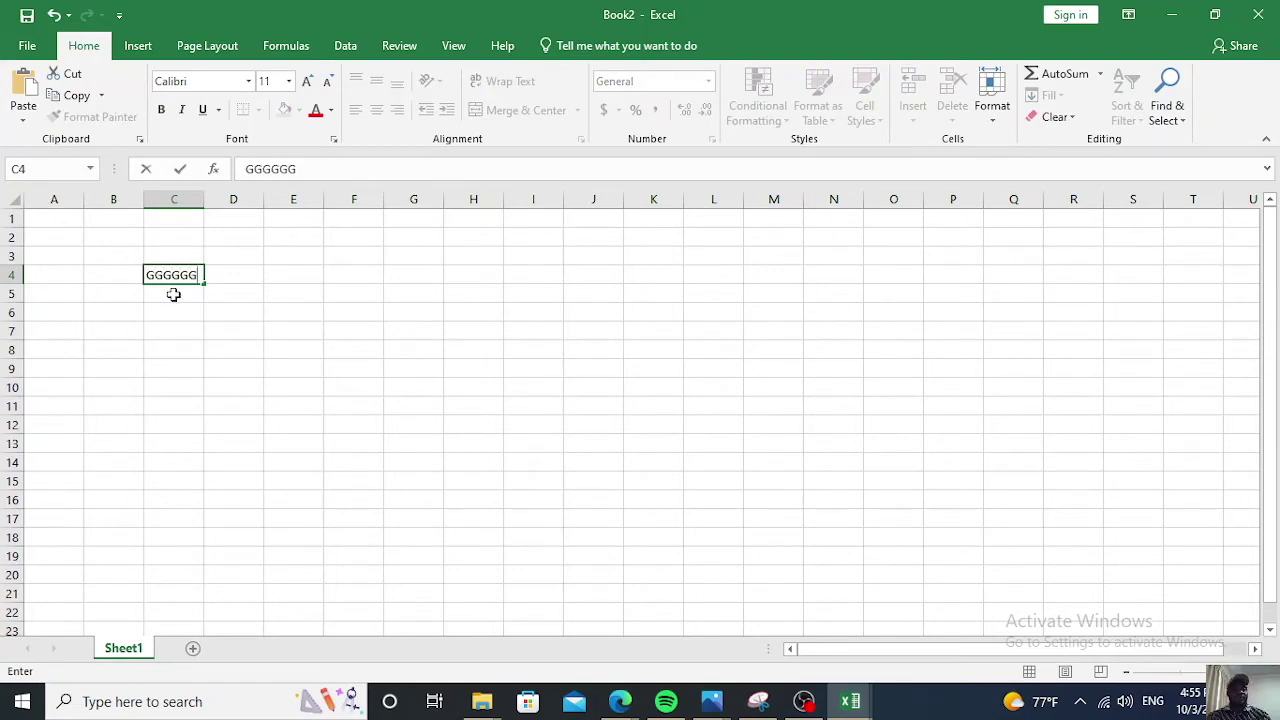
left_click(183, 403)
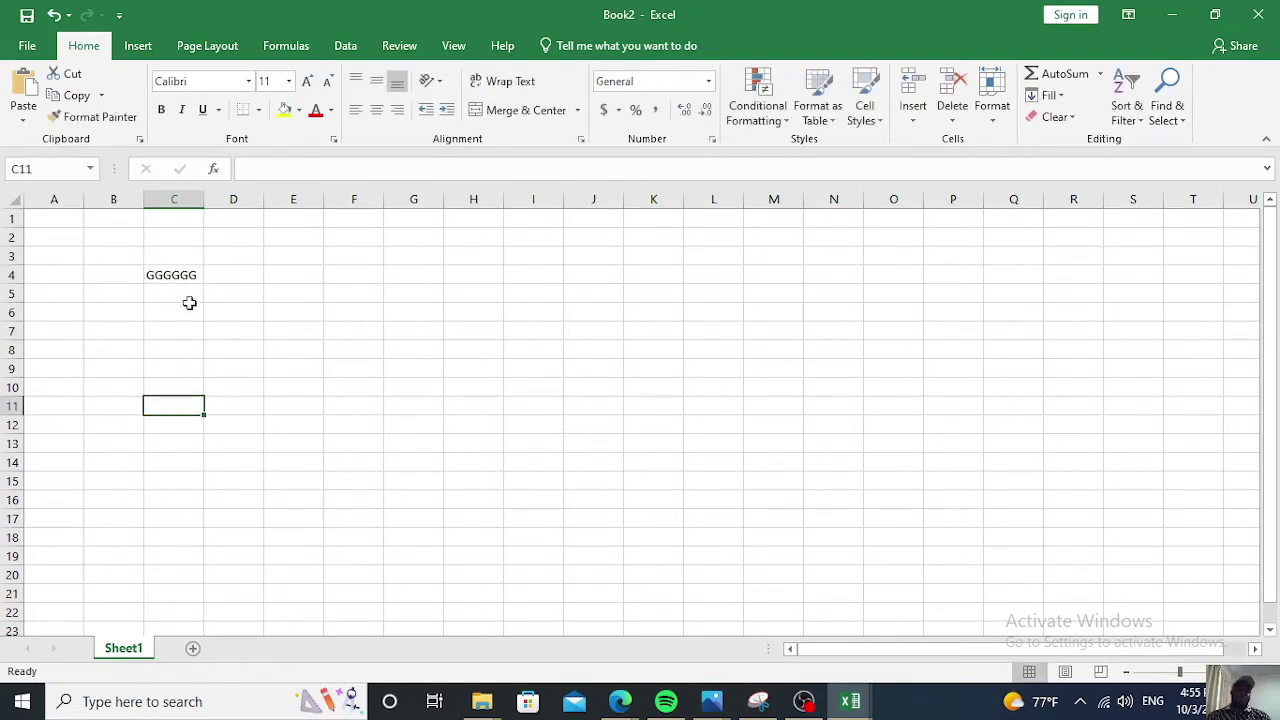
left_click(172, 277)
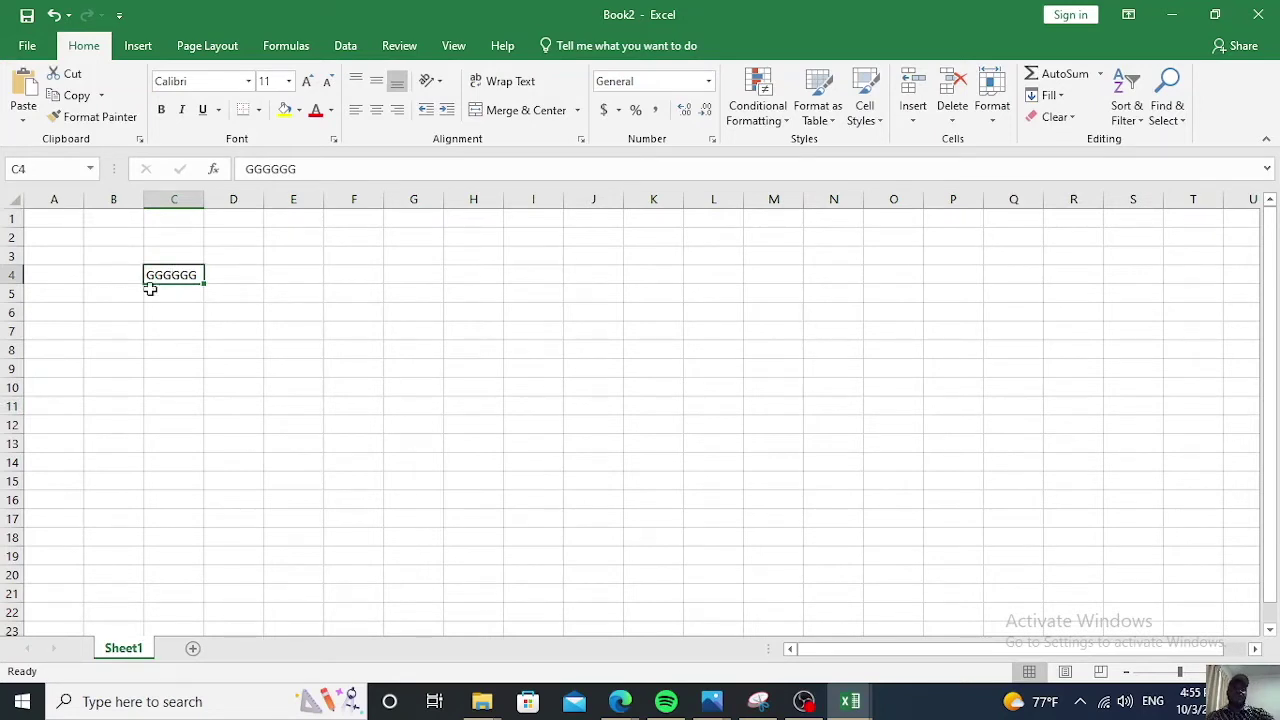
Open the empty cell F5 for editing.
left_click(370, 302)
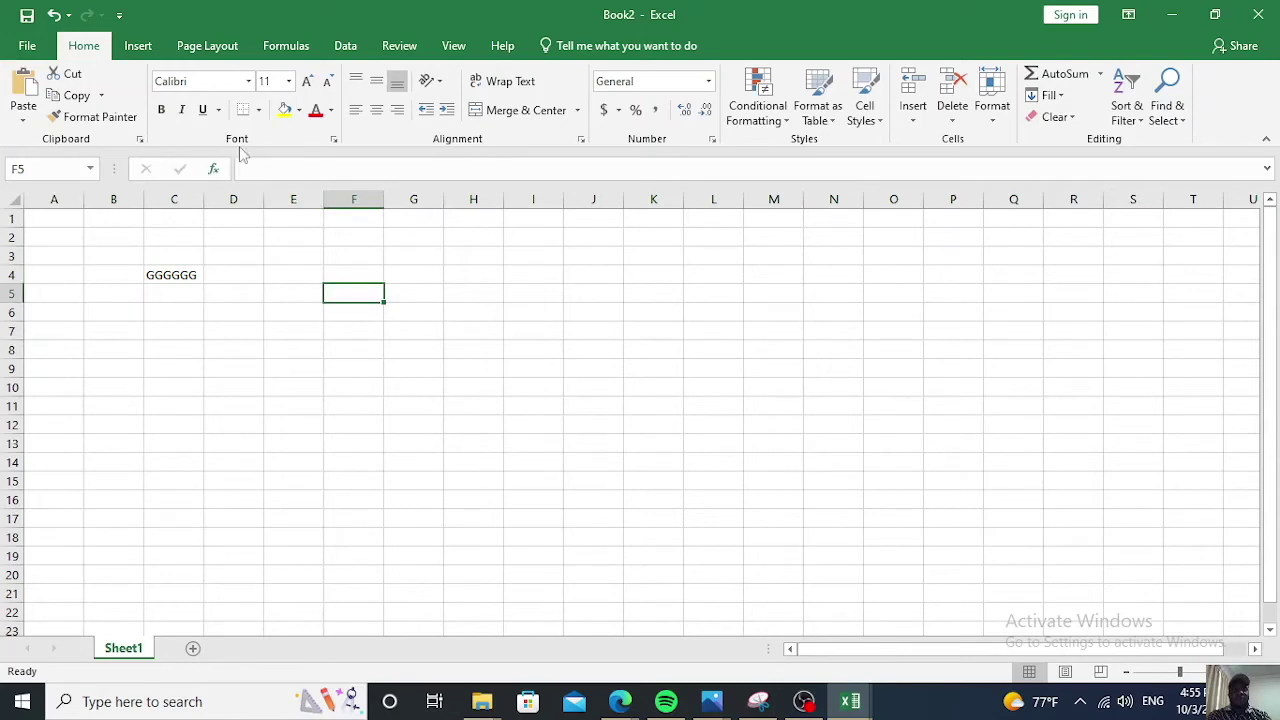
left_click(264, 169)
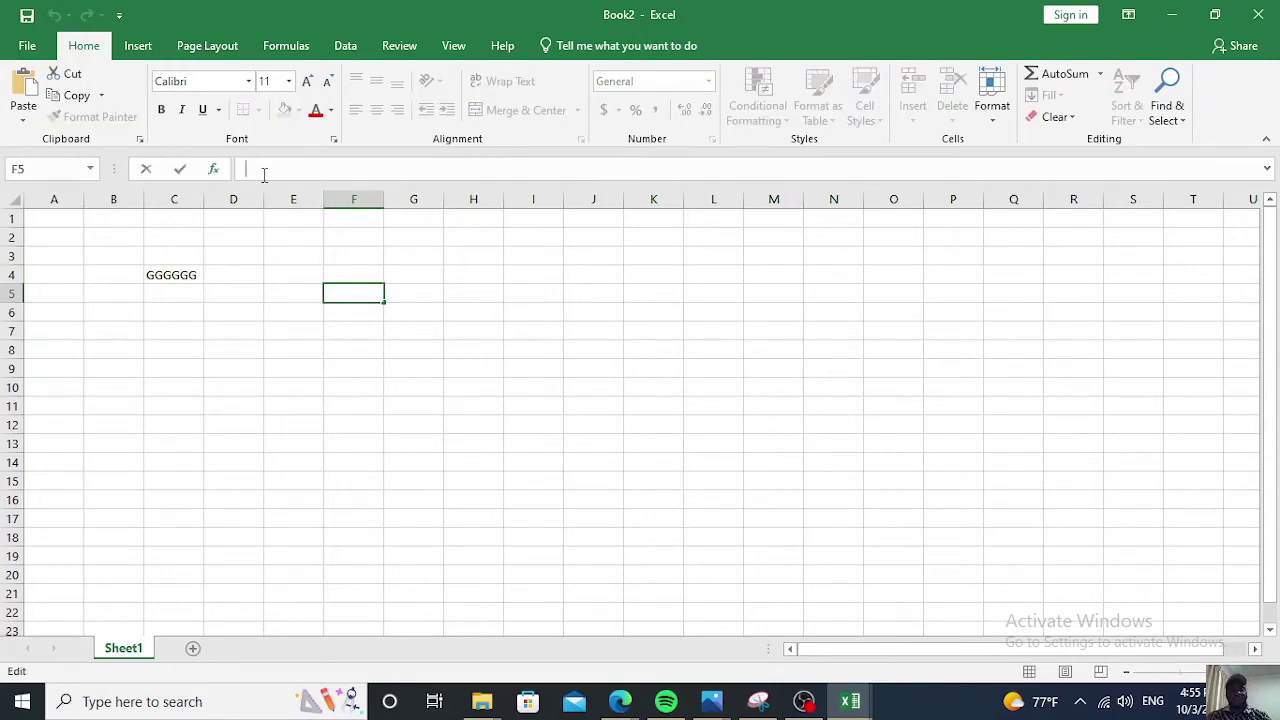
type("=SE")
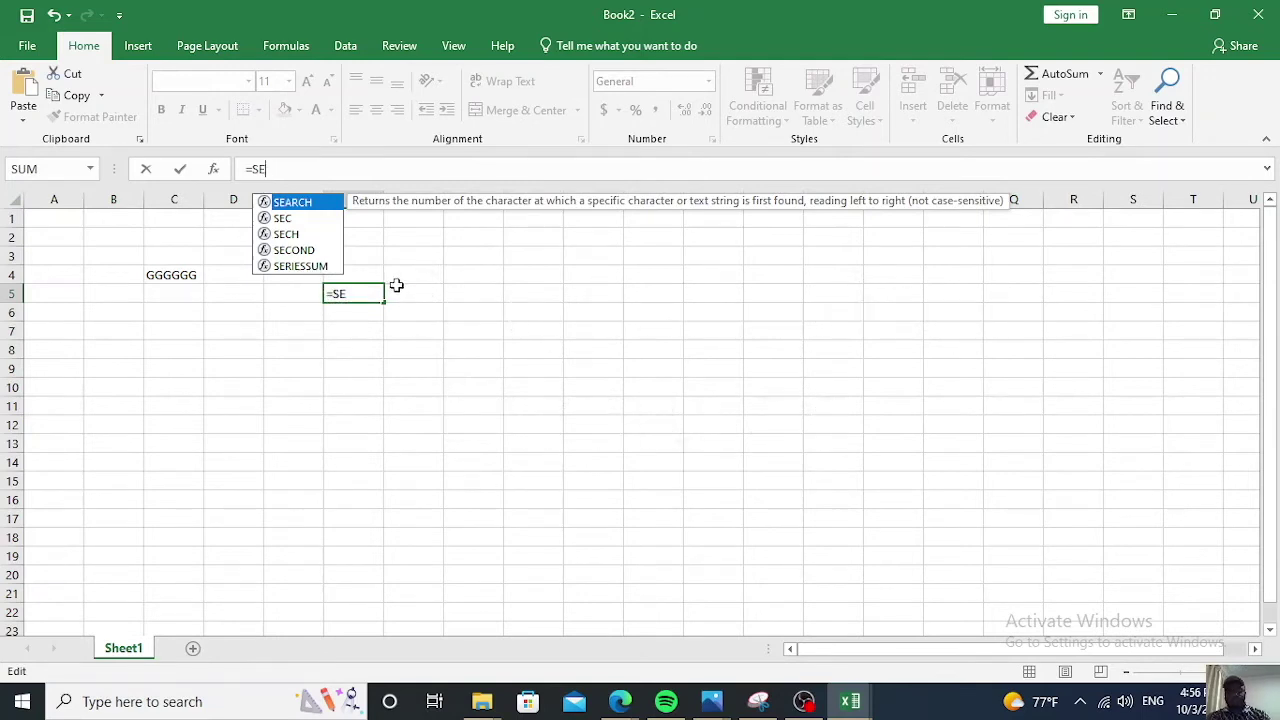
key("BackSpace")
key("BackSpace")
key("BackSpace")
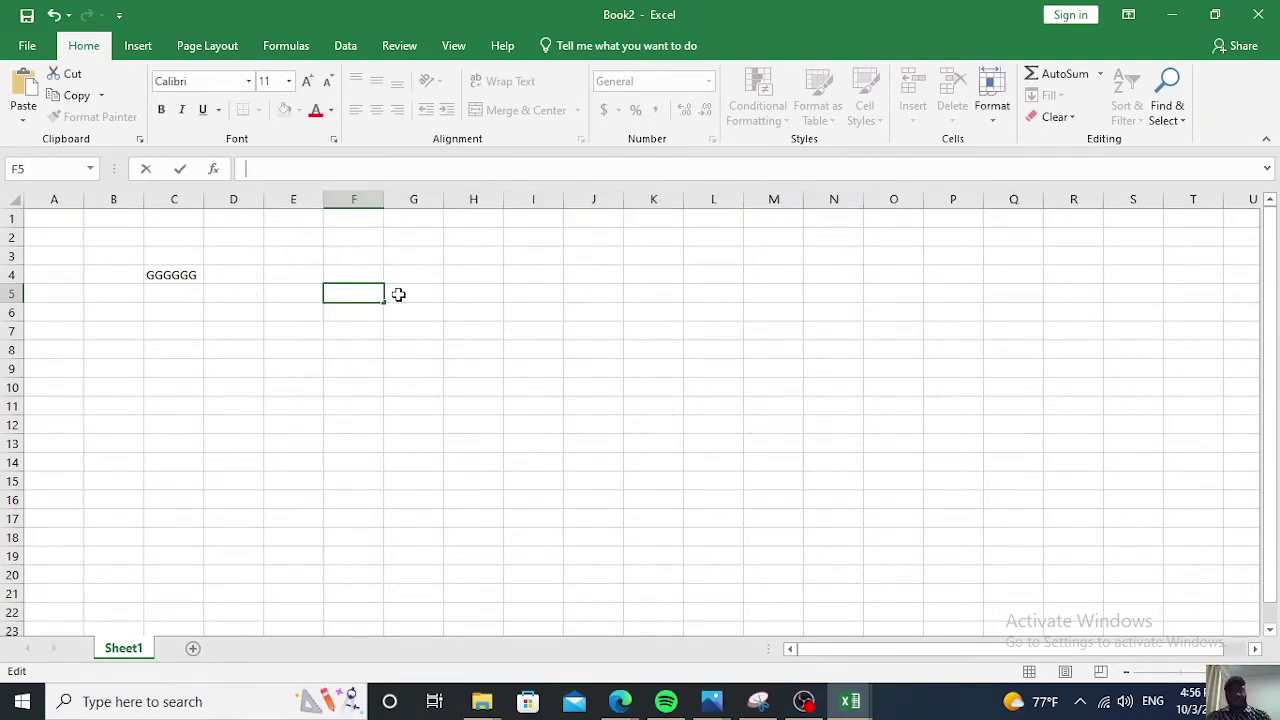
Fill cell F5 with the text HSFNSHDBJFJBFJVBHJ.
type("HSFNSHDBJFBJFJFVBHJ")
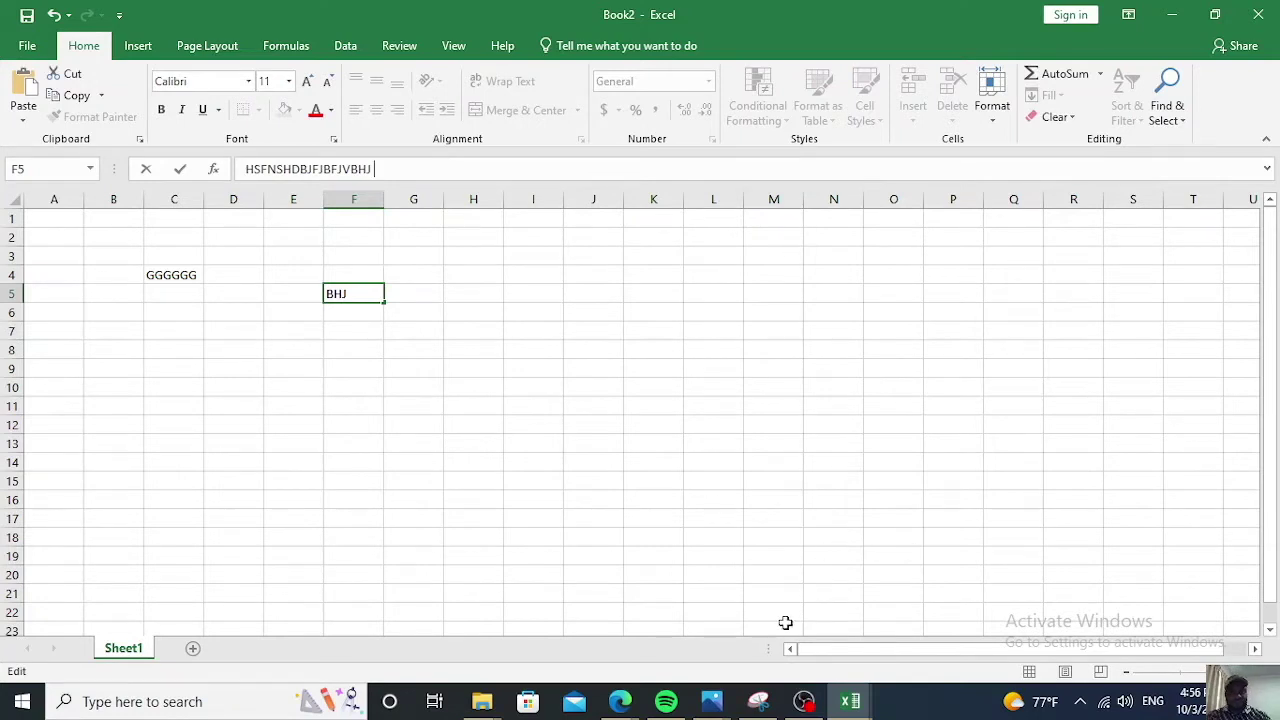
left_click(621, 487)
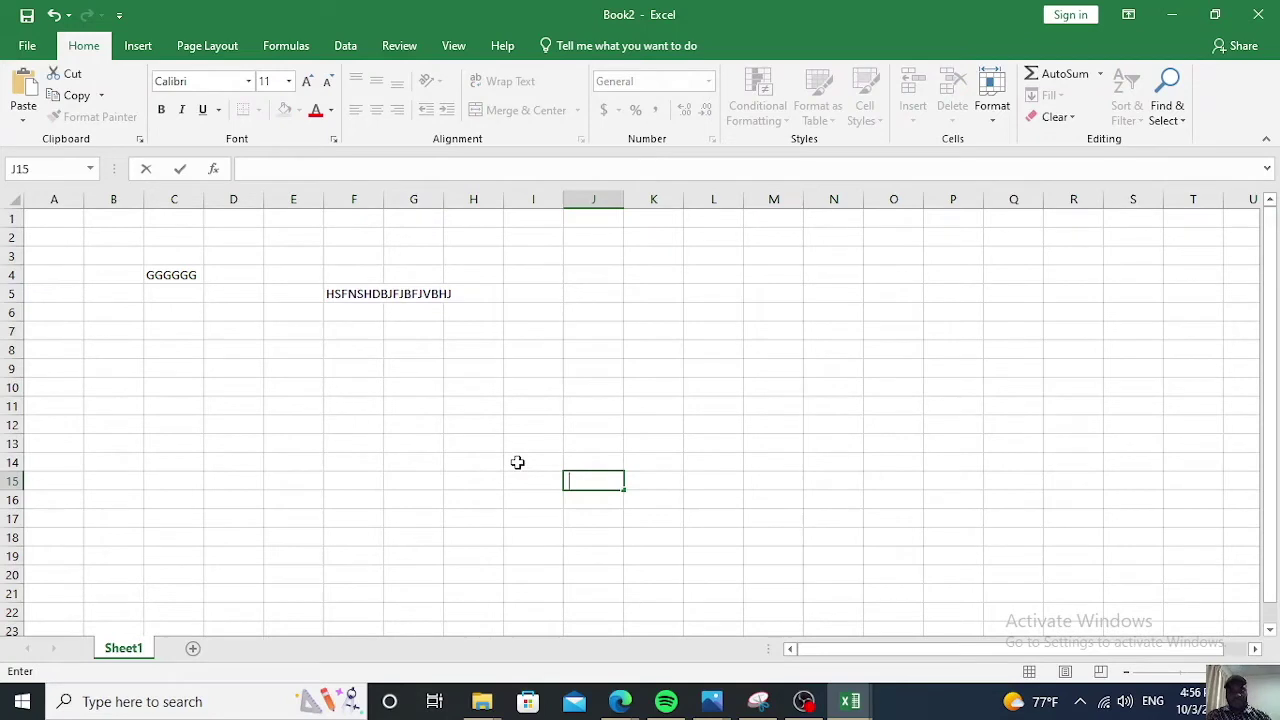
left_click(414, 466)
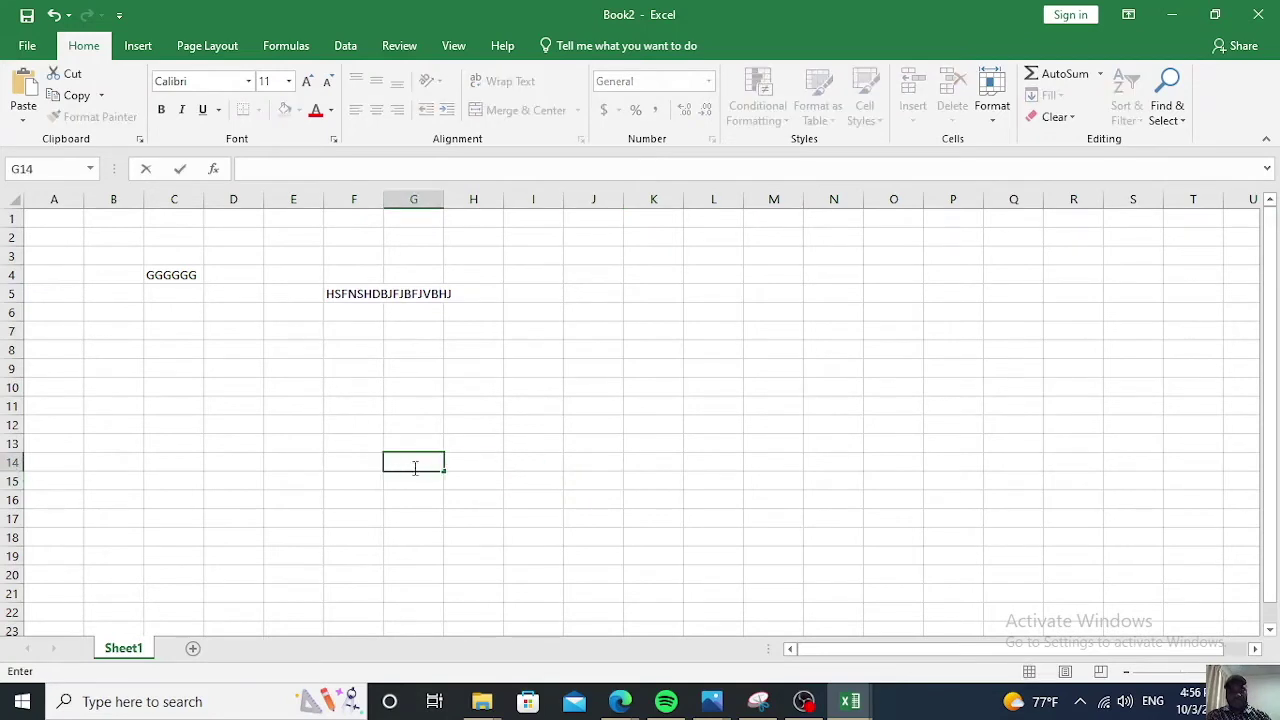
middle_click(349, 400)
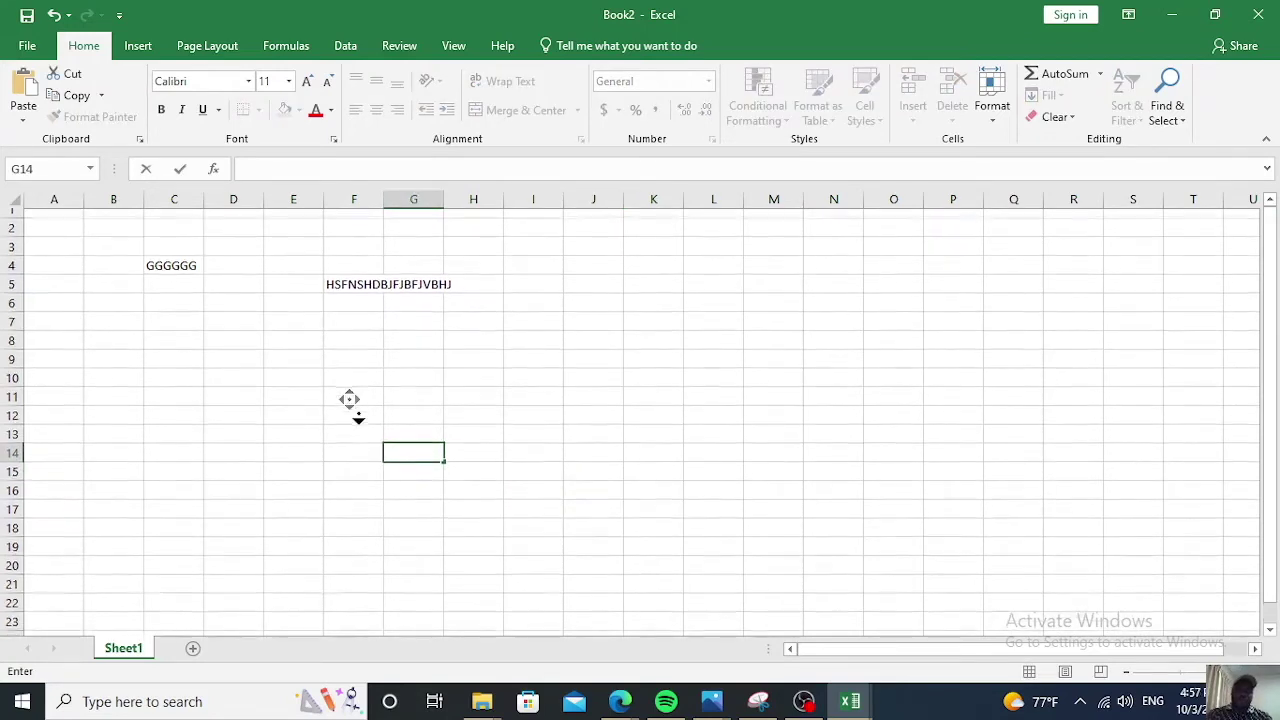
middle_click(376, 378)
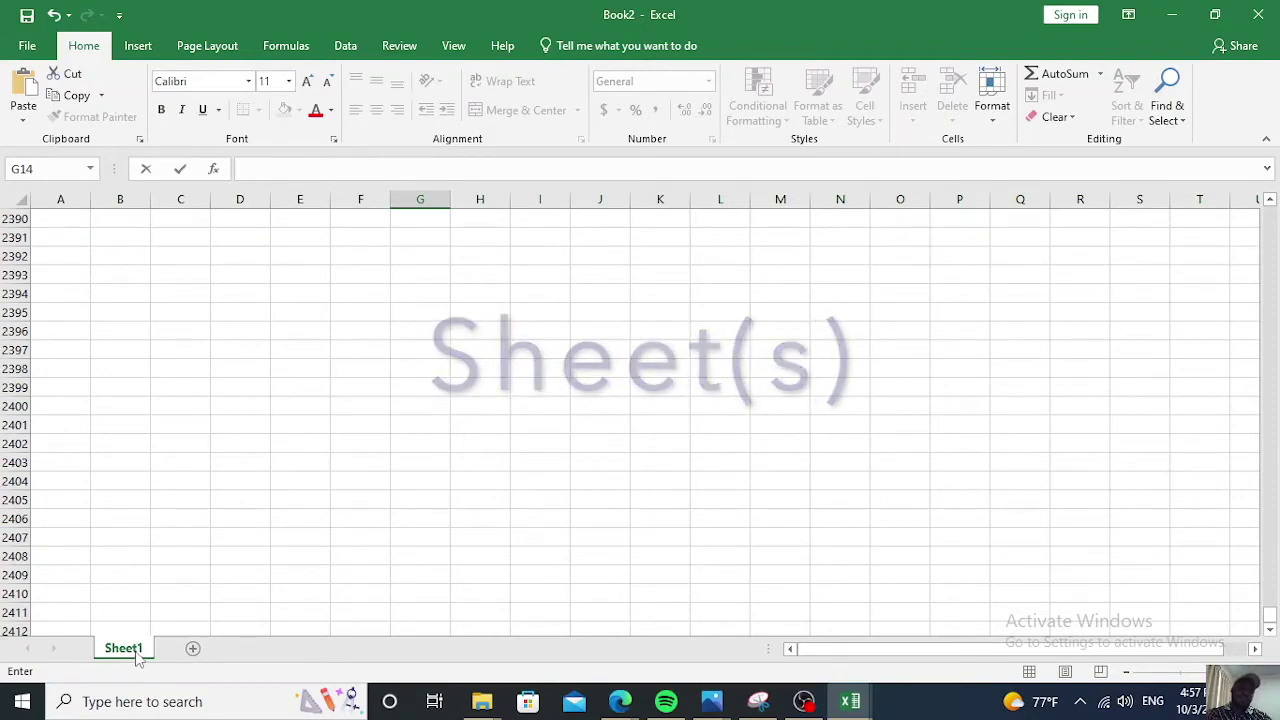
Rename Sheet1 as NAMES.
double_click(137, 650)
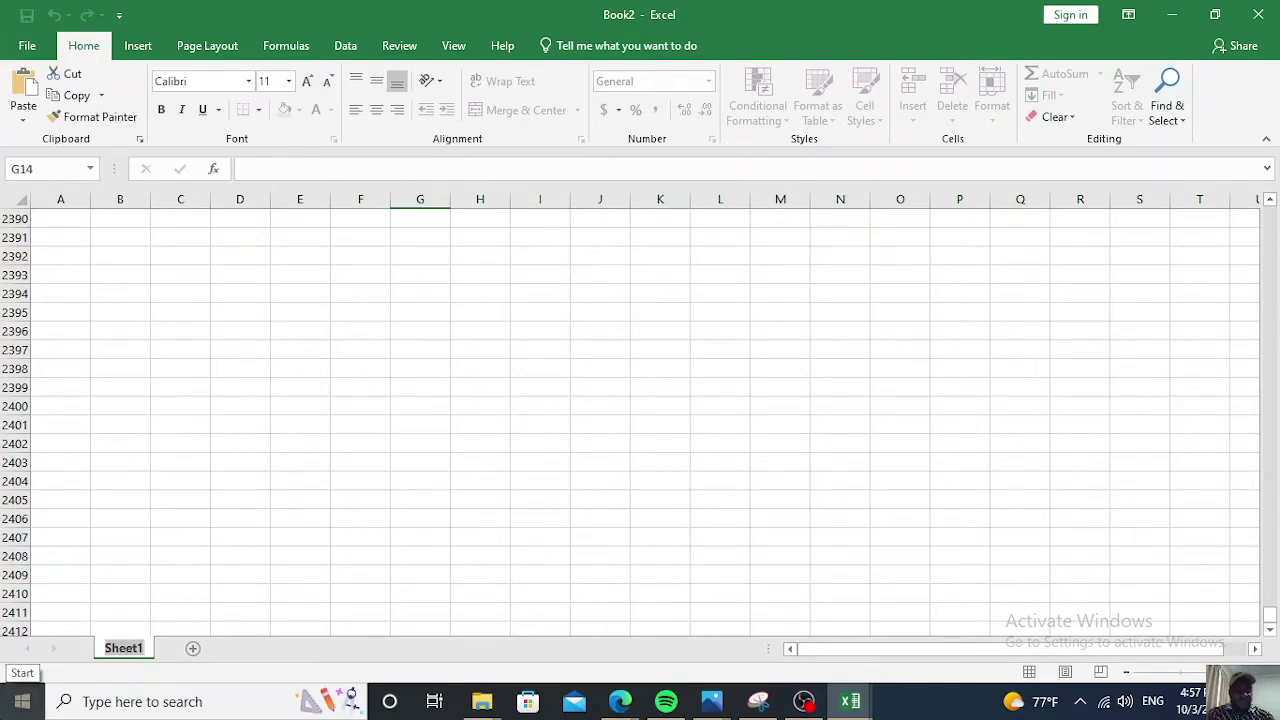
type("nAME")
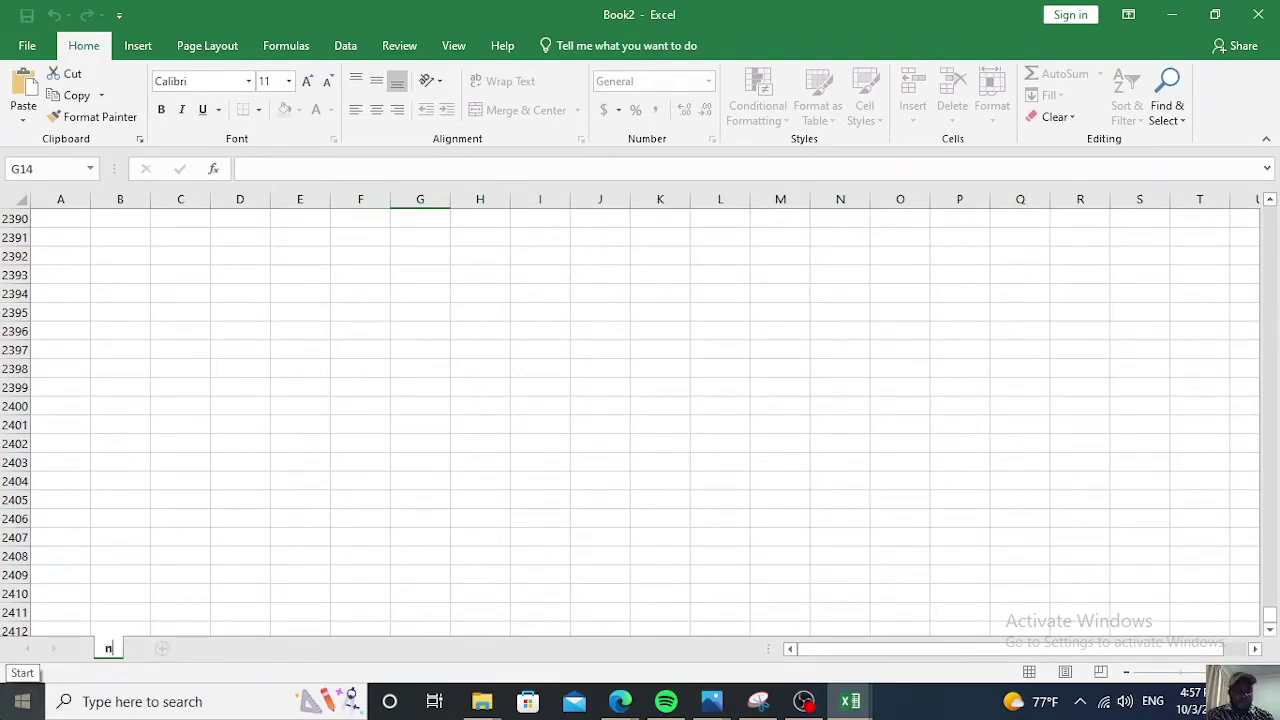
key("BackSpace")
key("BackSpace")
key("BackSpace")
key("BackSpace")
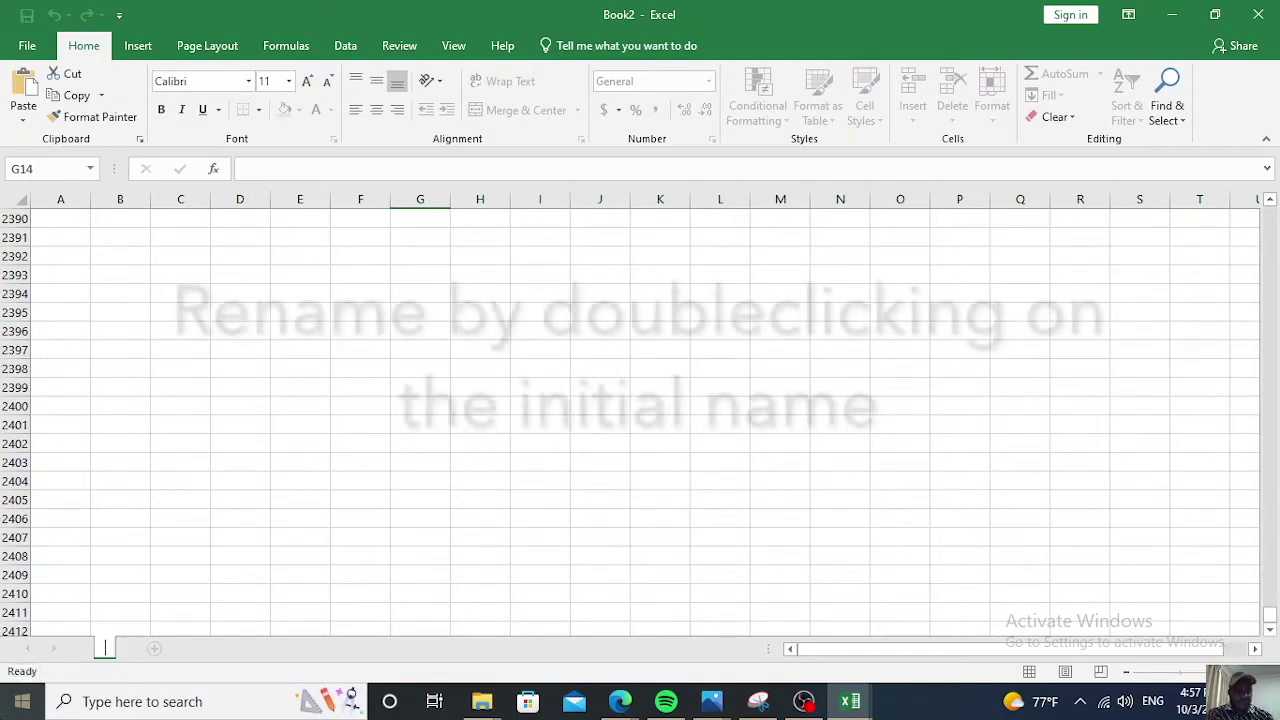
type("NAMES")
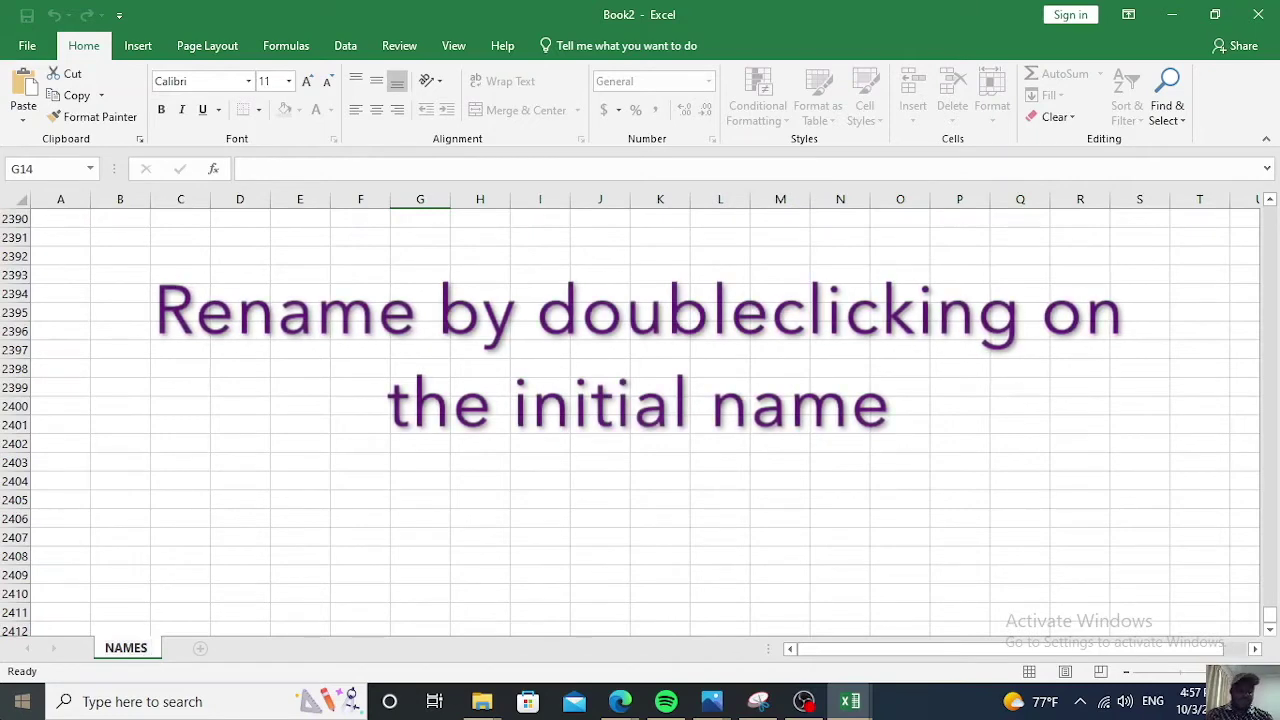
Add a second worksheet and rename it SCHOOLS.
left_click(200, 649)
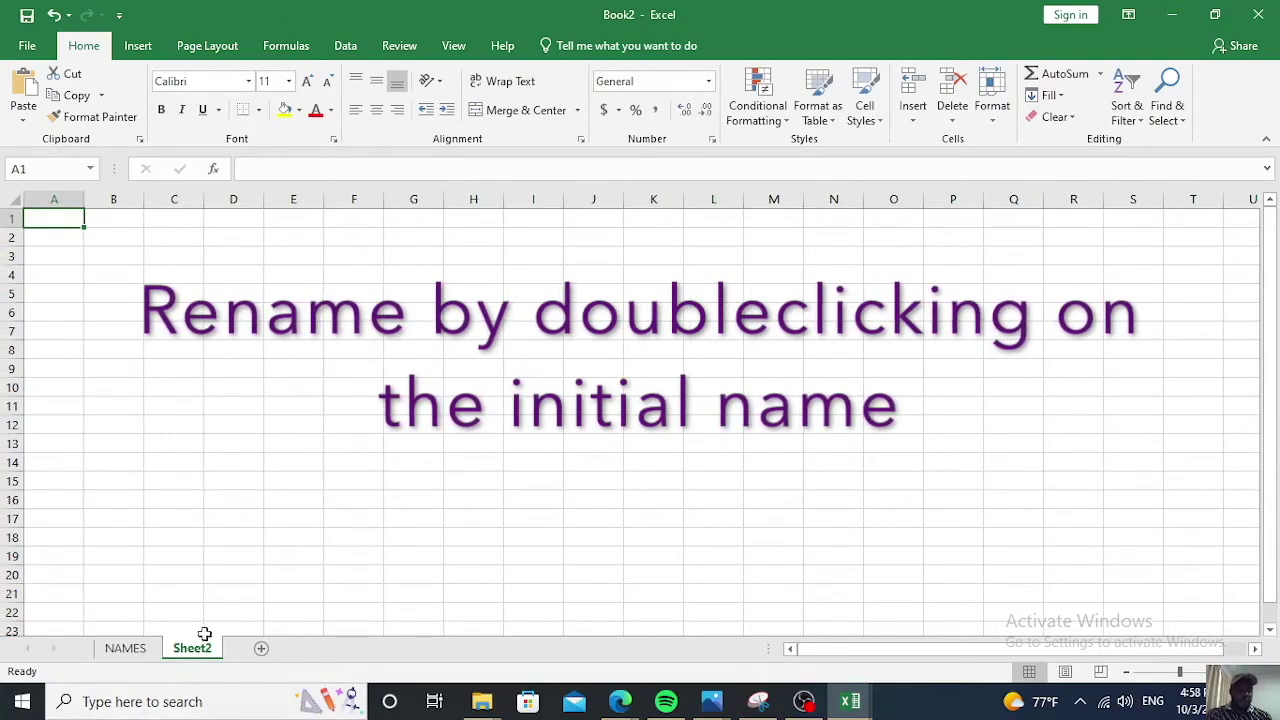
double_click(193, 648)
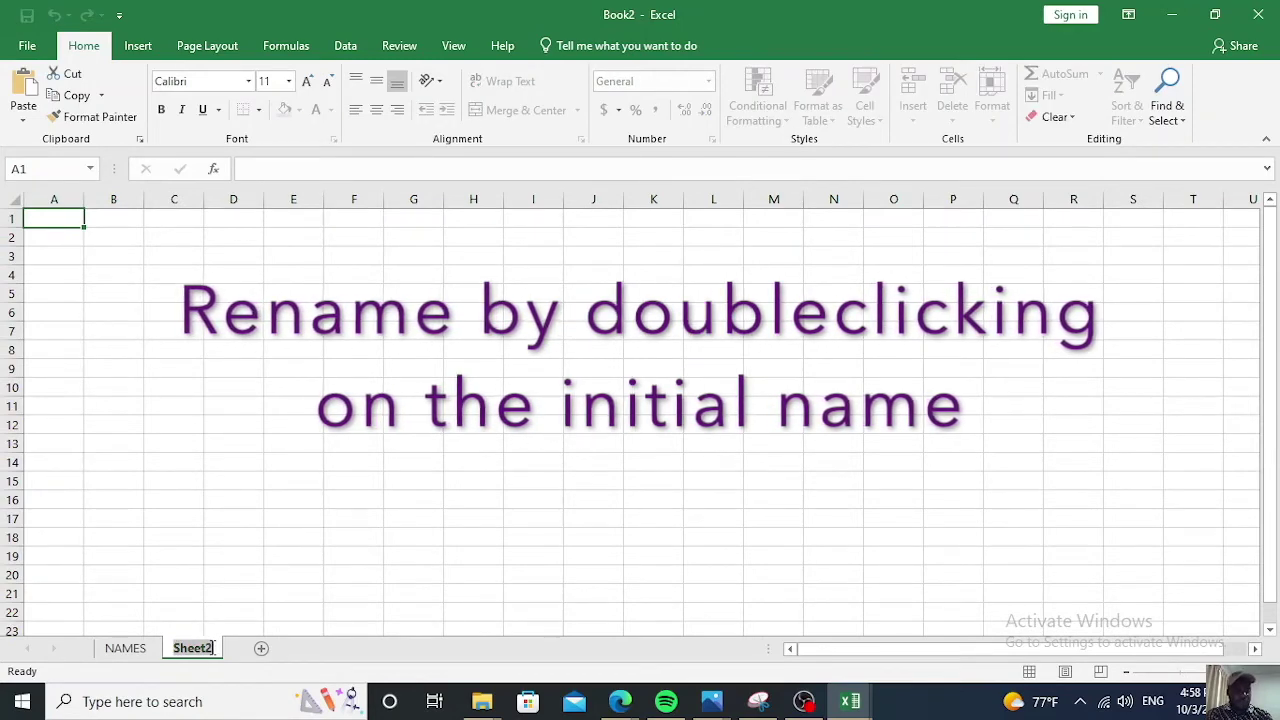
type("sC")
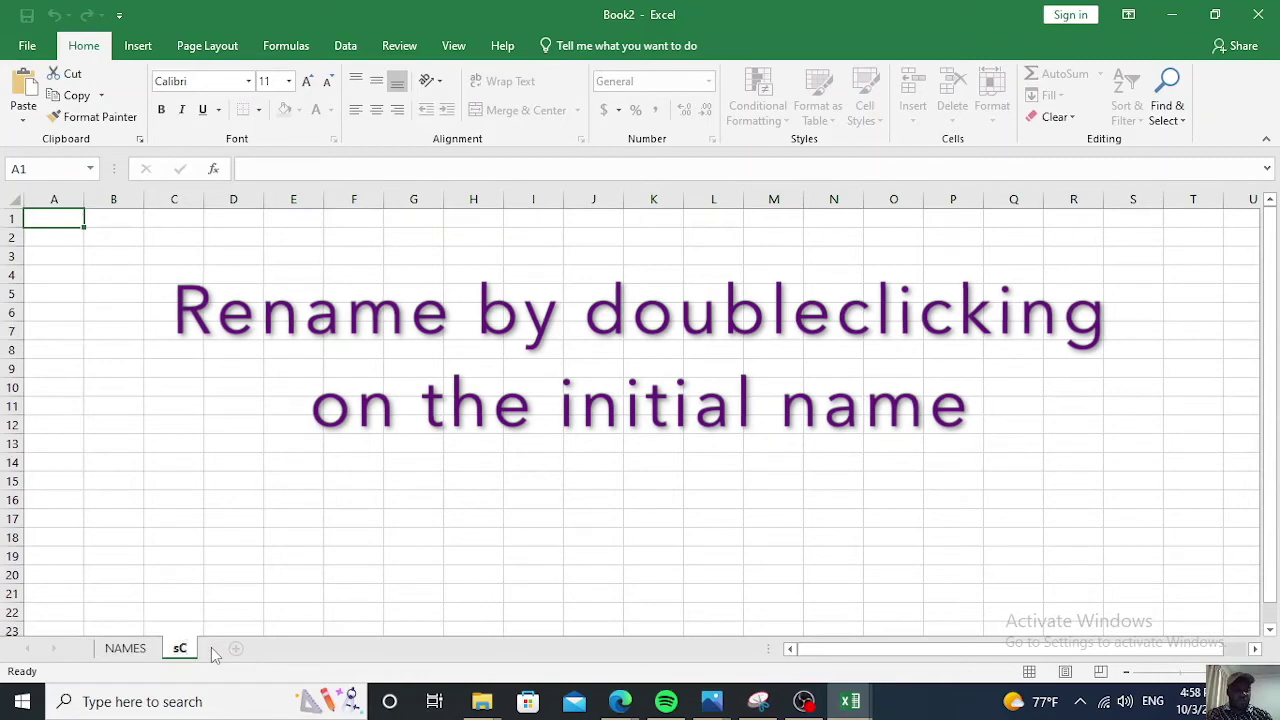
key("BackSpace")
key("BackSpace")
type("S")
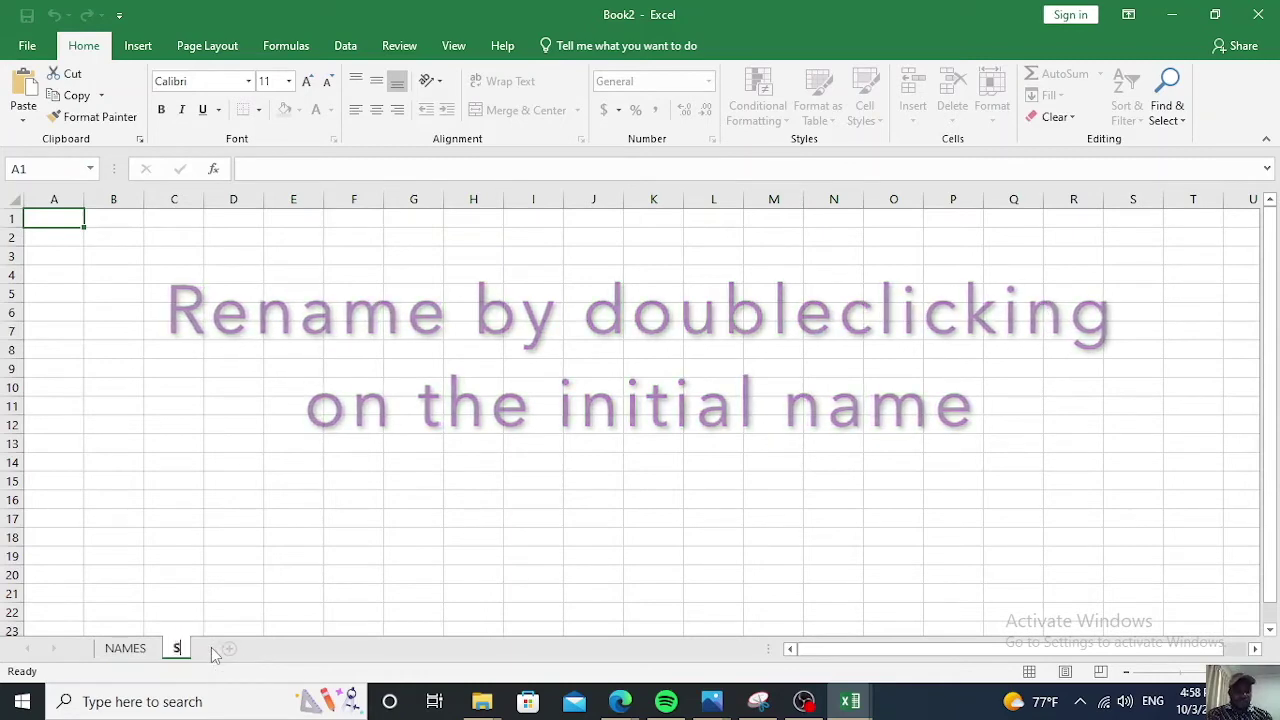
type("CHOOL")
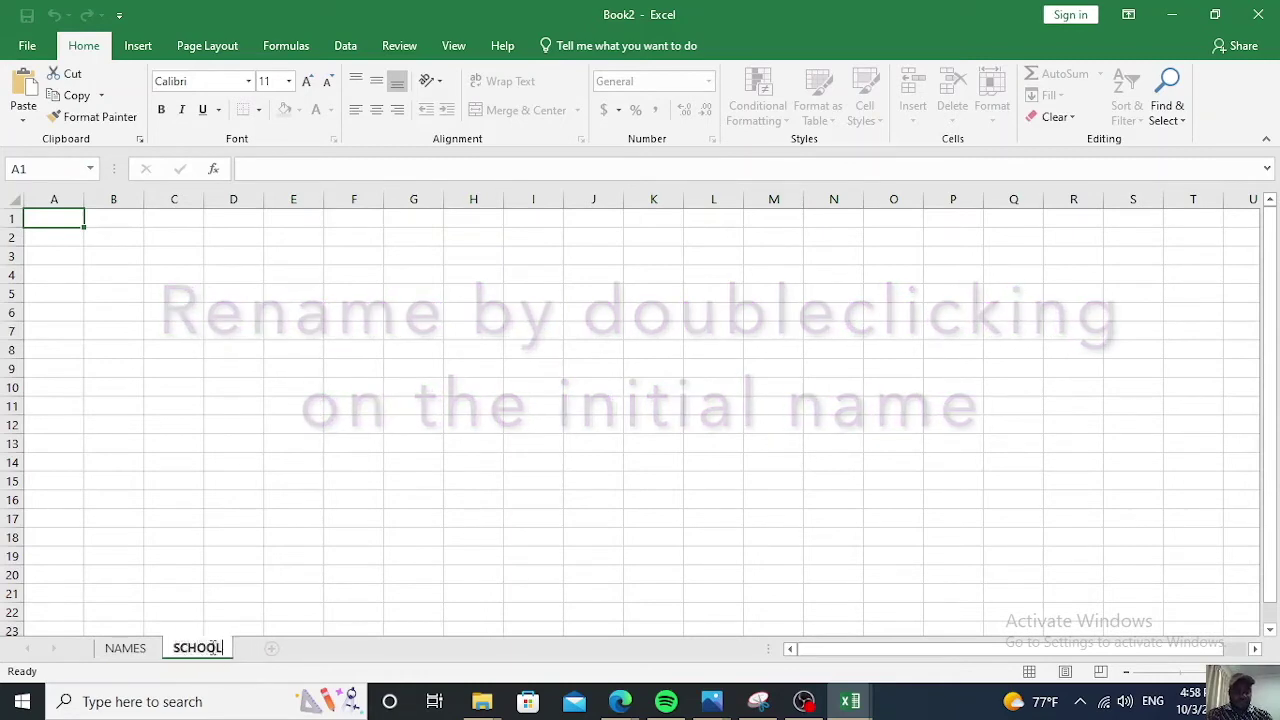
type("S")
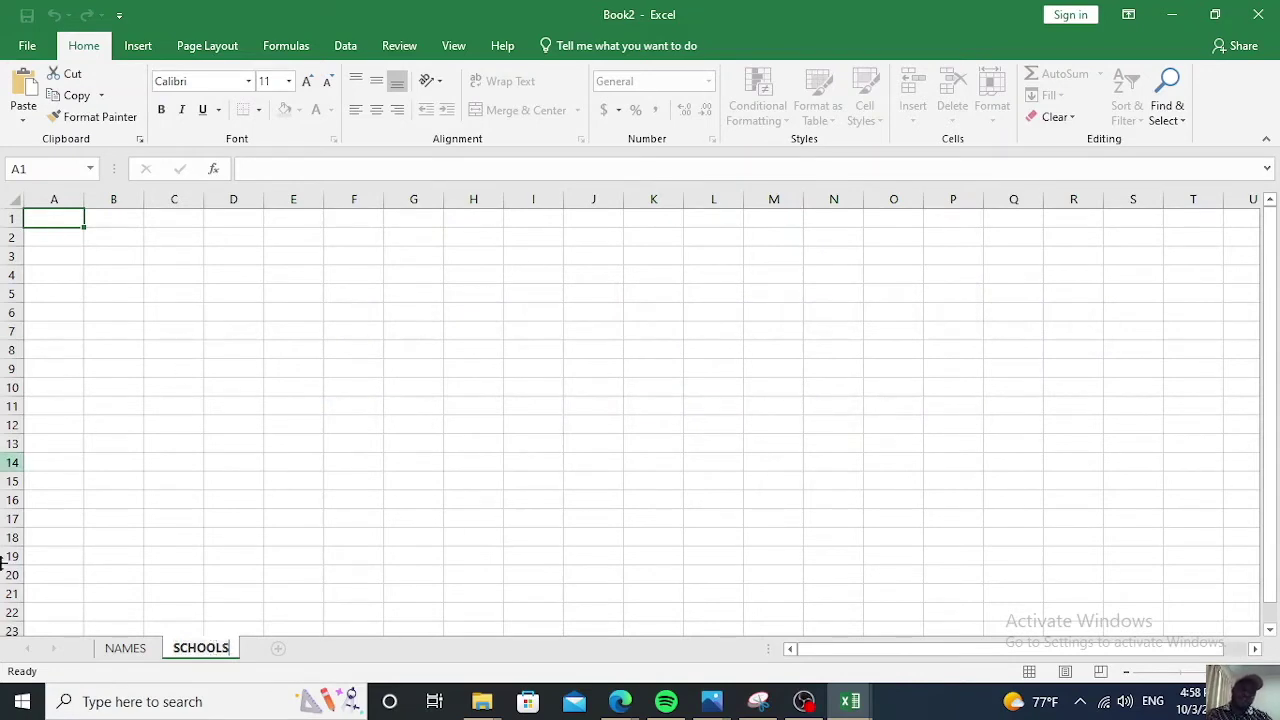
left_click(232, 292)
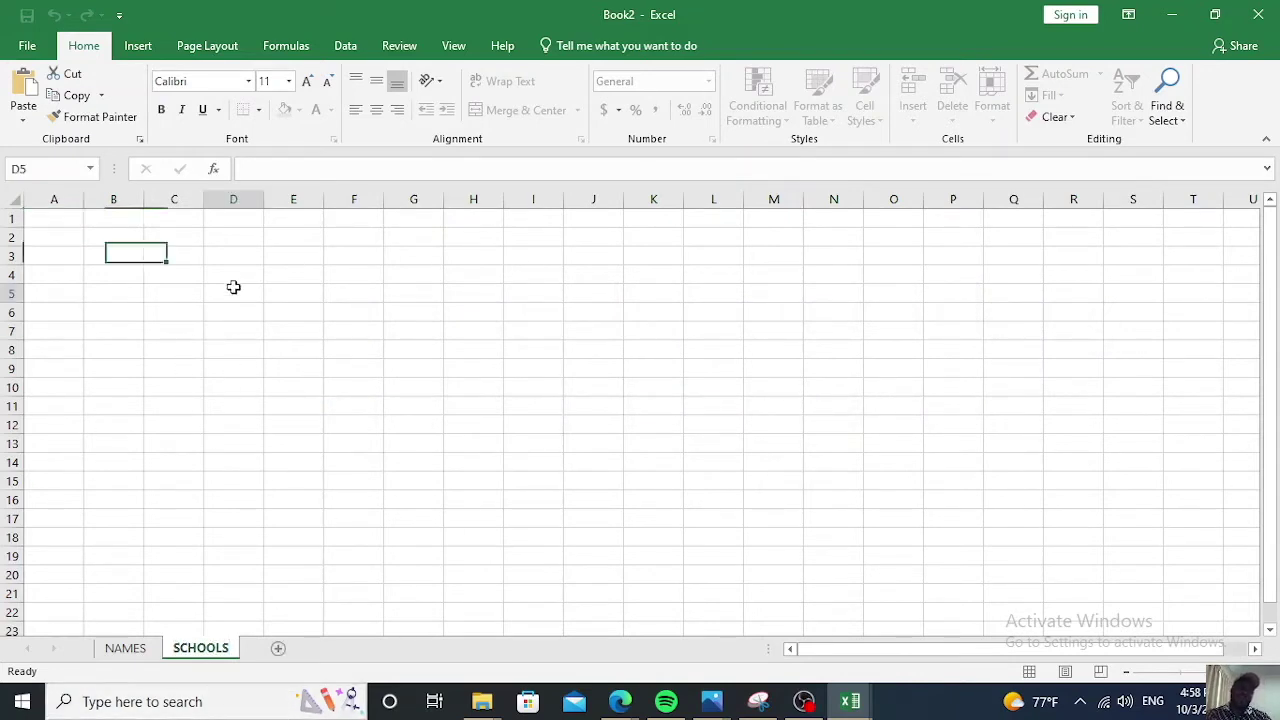
Return to the NAMES sheet and select the whole of column G, then the whole of row 27.
left_click(126, 648)
middle_click(418, 250)
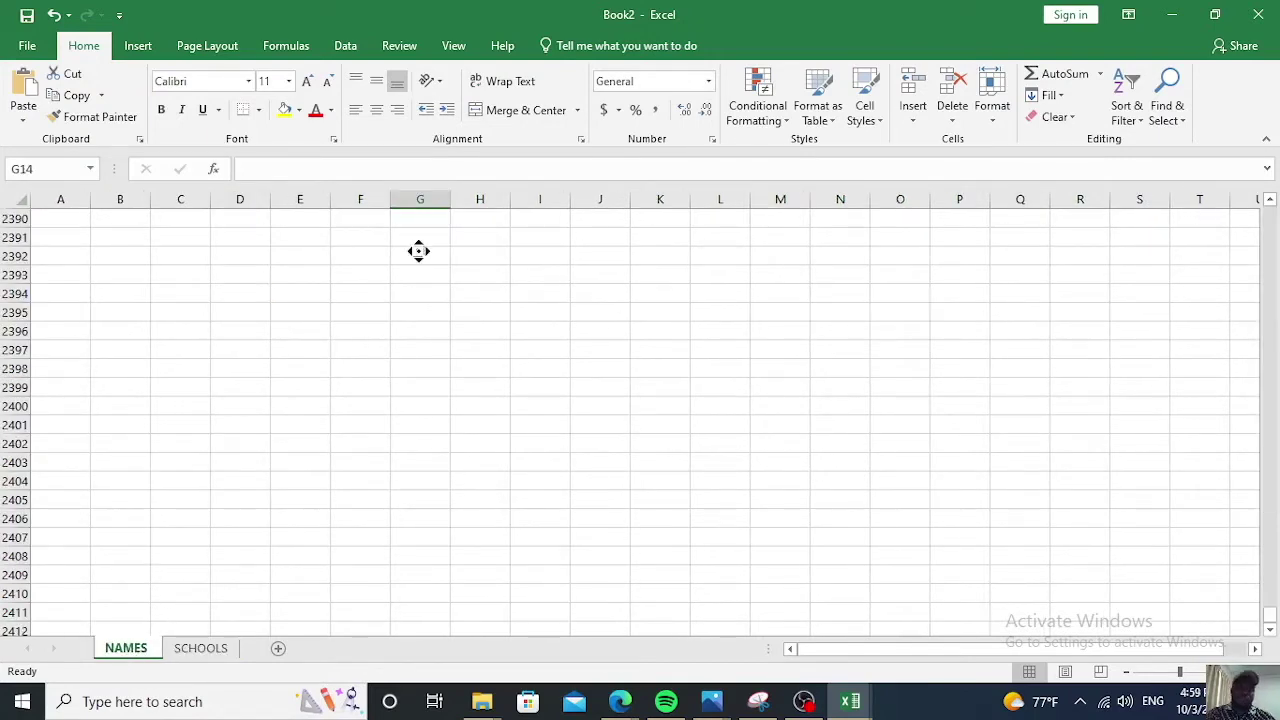
scroll(250, 440, "up", 20)
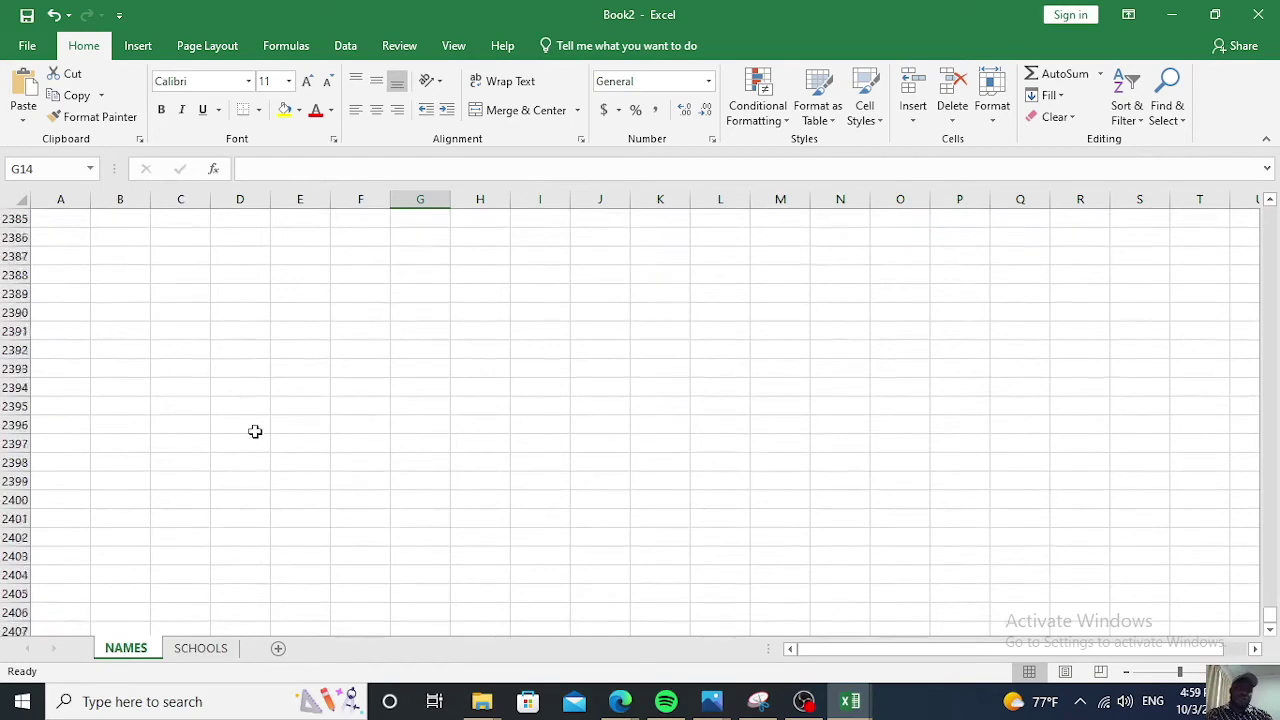
scroll(260, 405, "up", 14)
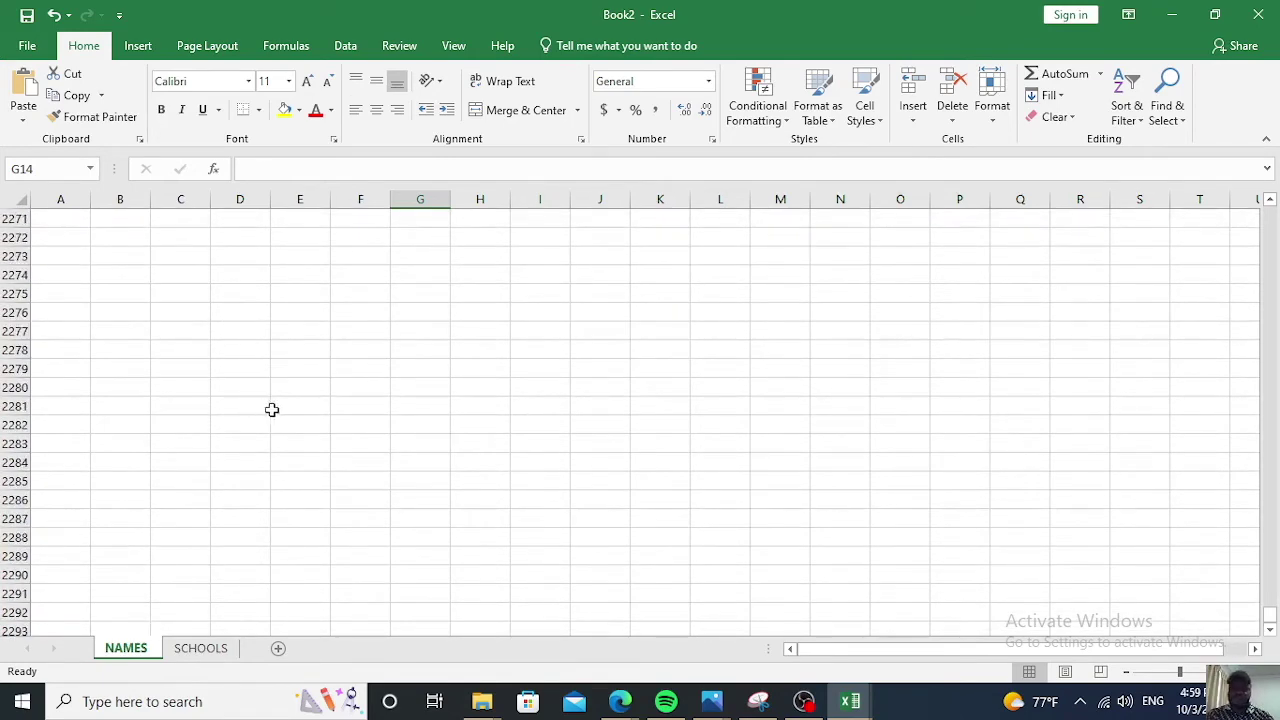
left_click_drag(1263, 603, 1265, 229)
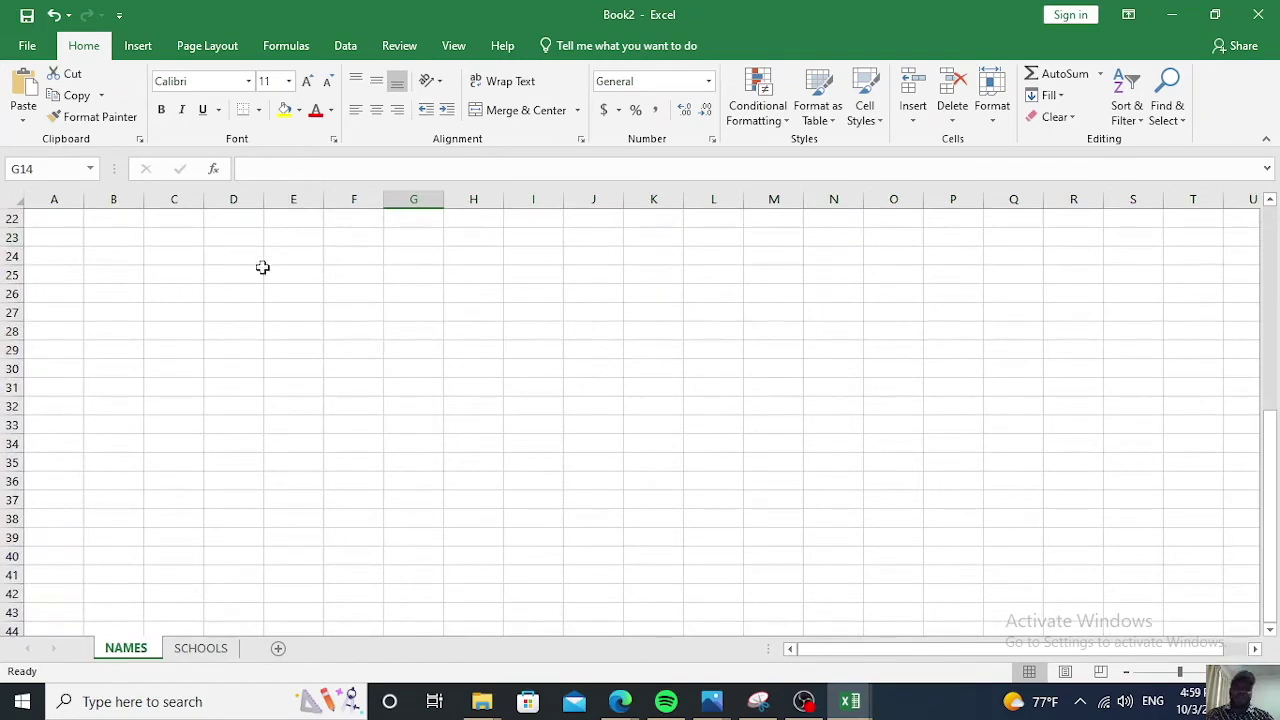
left_click(414, 196)
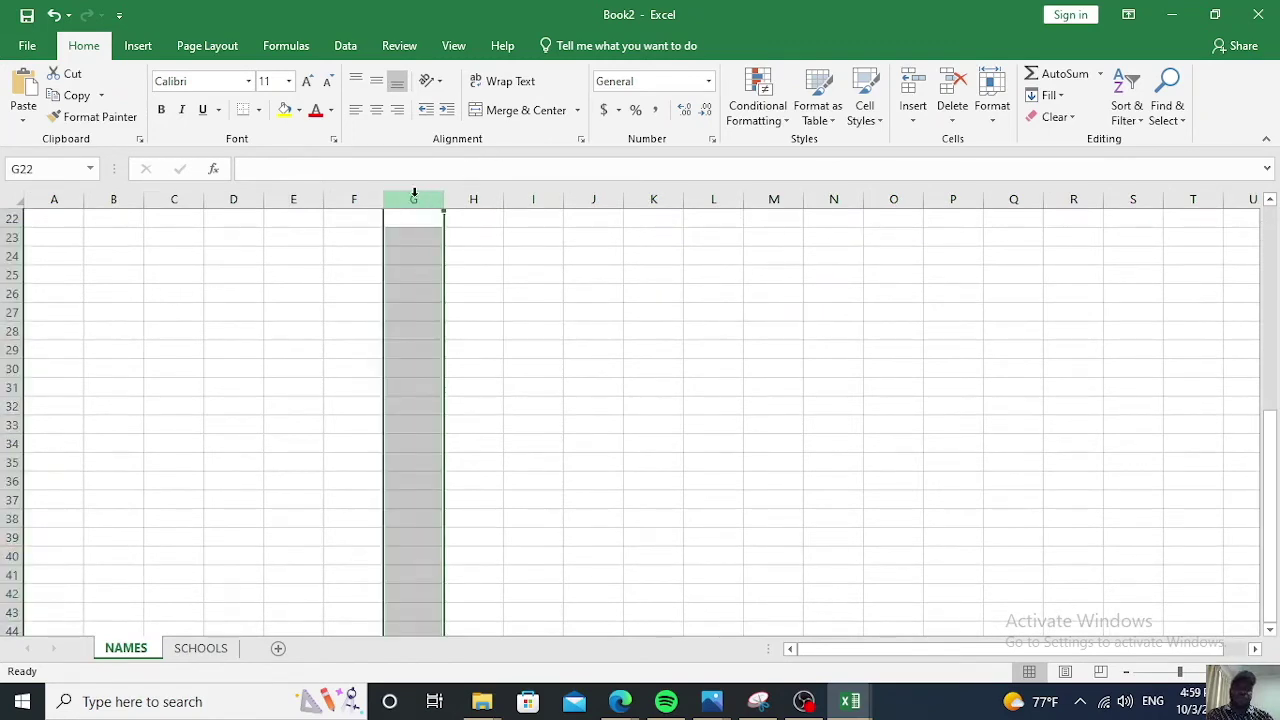
left_click(8, 312)
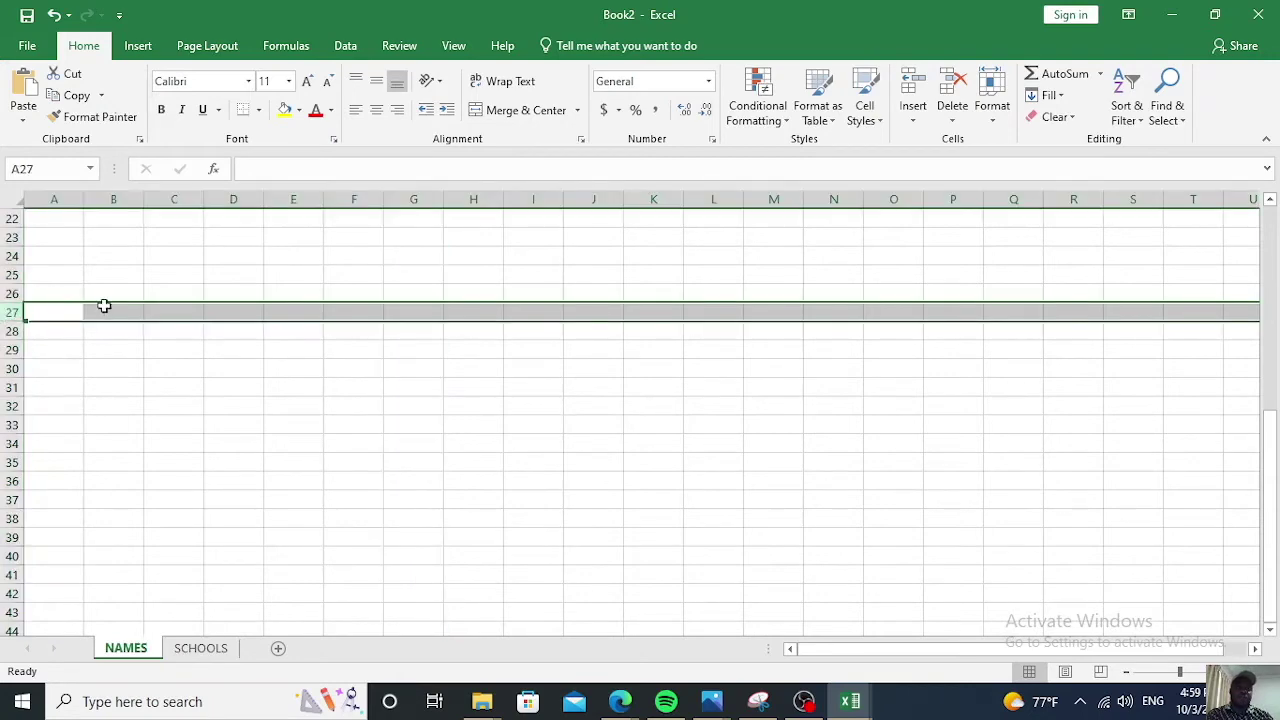
Select the whole of column H, then the whole of row 17.
scroll(103, 295, "up", 3)
scroll(521, 217, "up", 2)
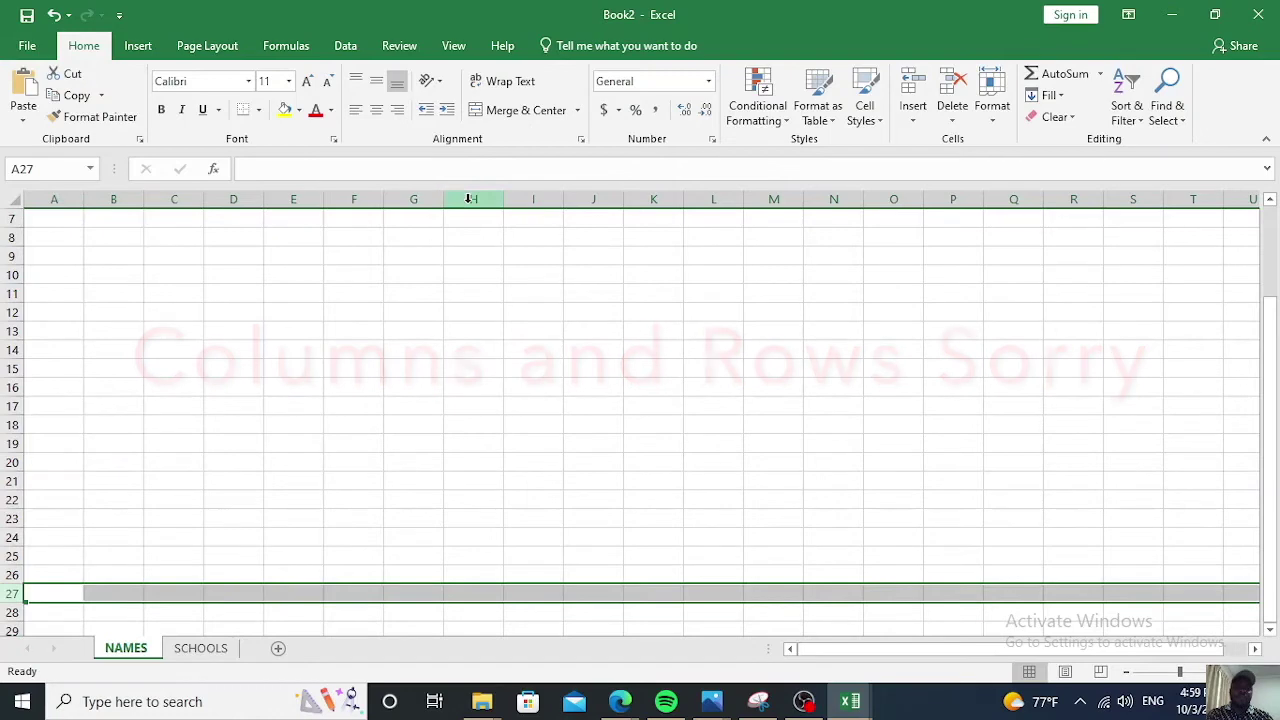
left_click(470, 199)
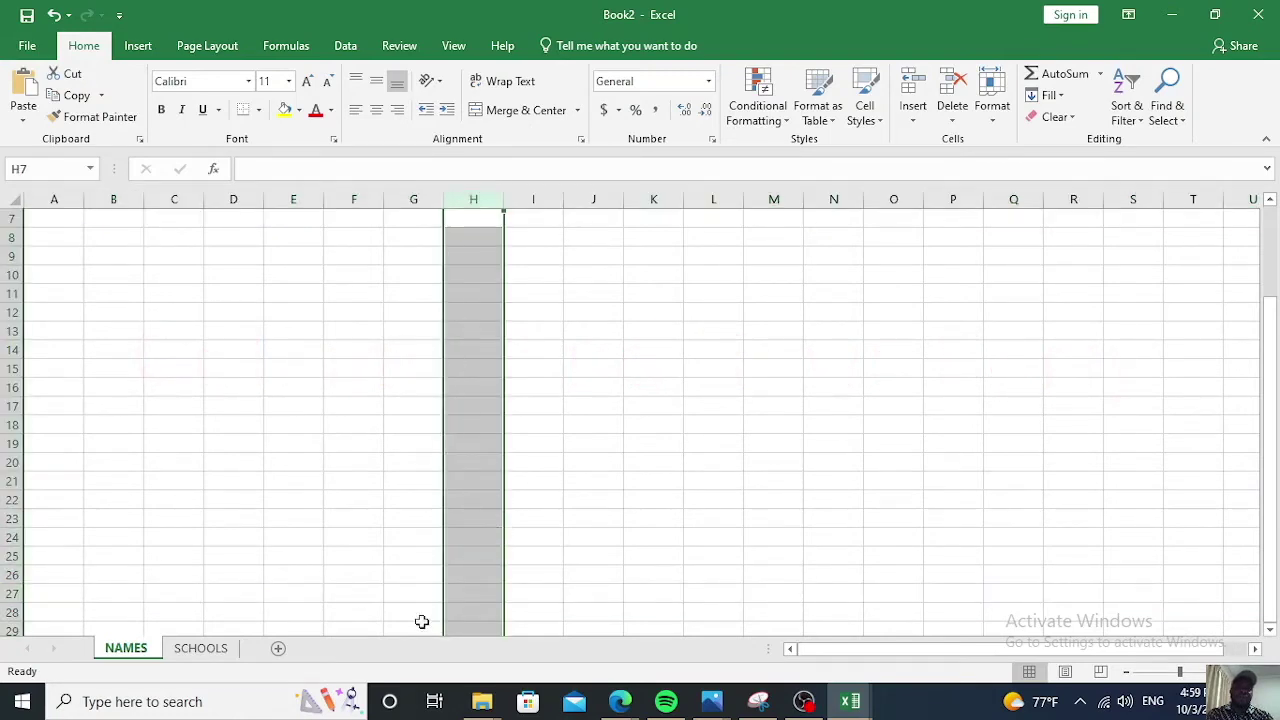
left_click(10, 405)
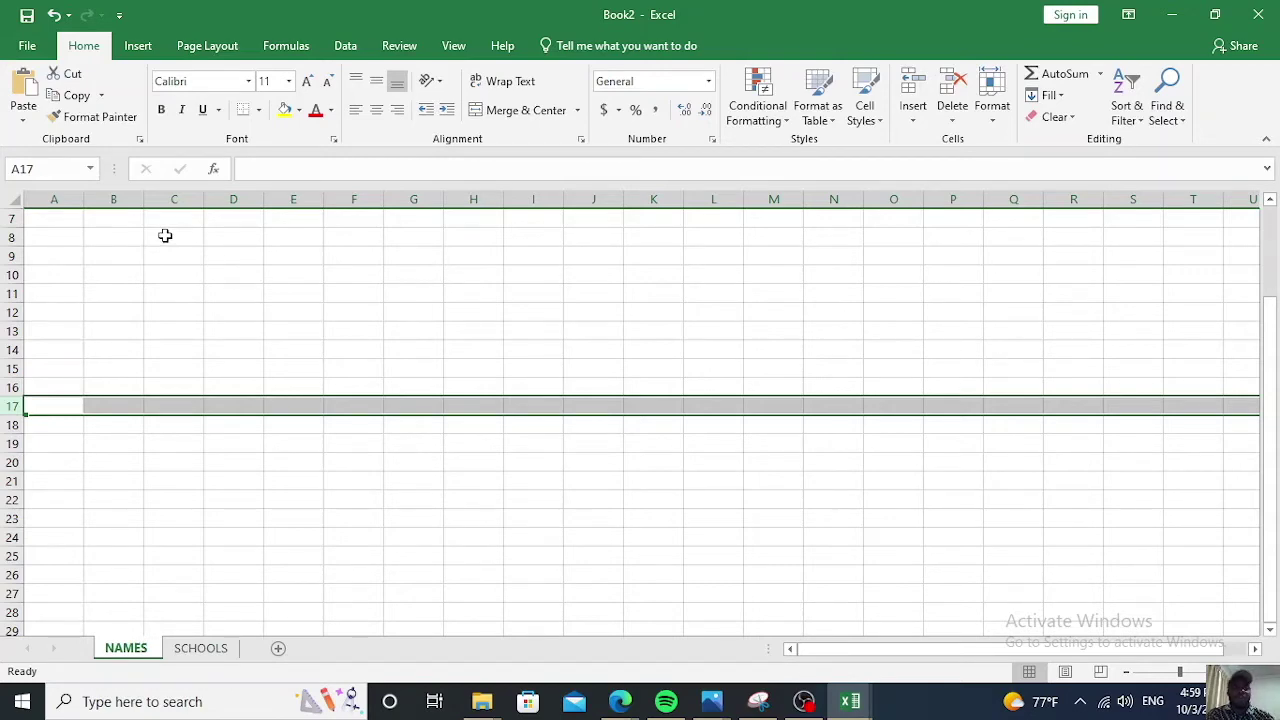
Select the cell range C8 to P28, then all of columns J through T.
left_click_drag(165, 235, 958, 606)
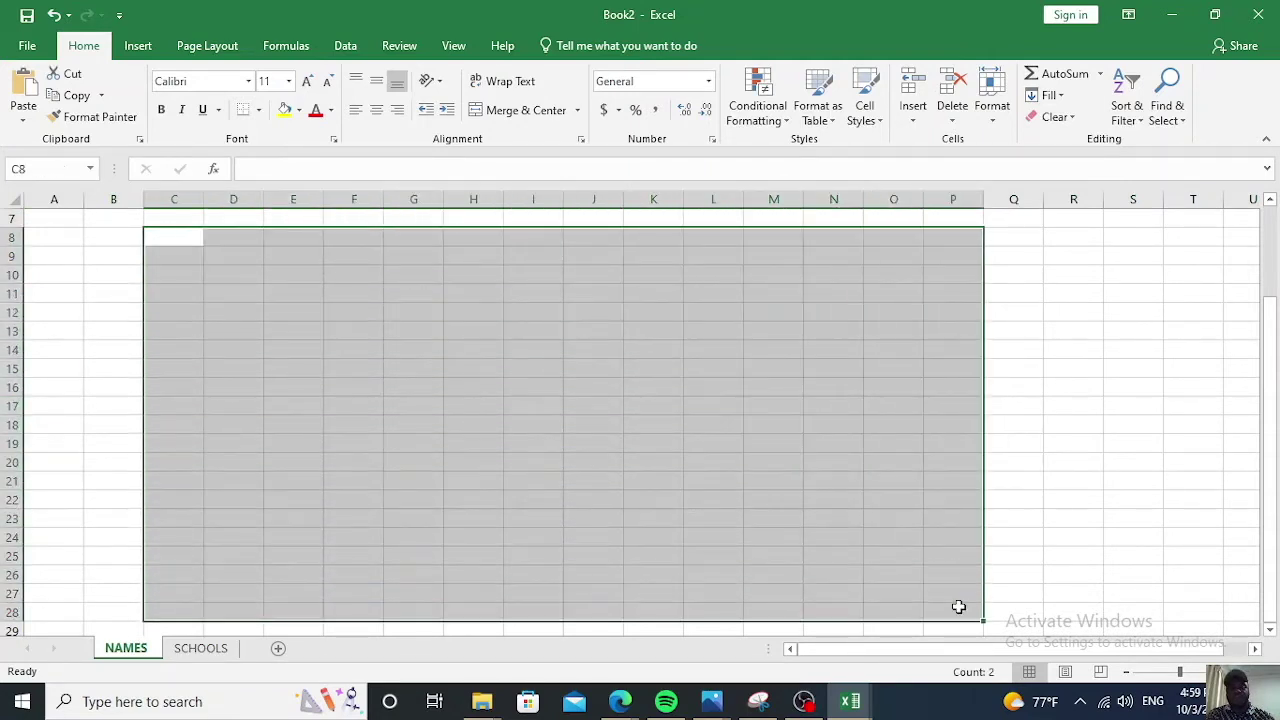
left_click(590, 203)
left_click_drag(590, 203, 1194, 223)
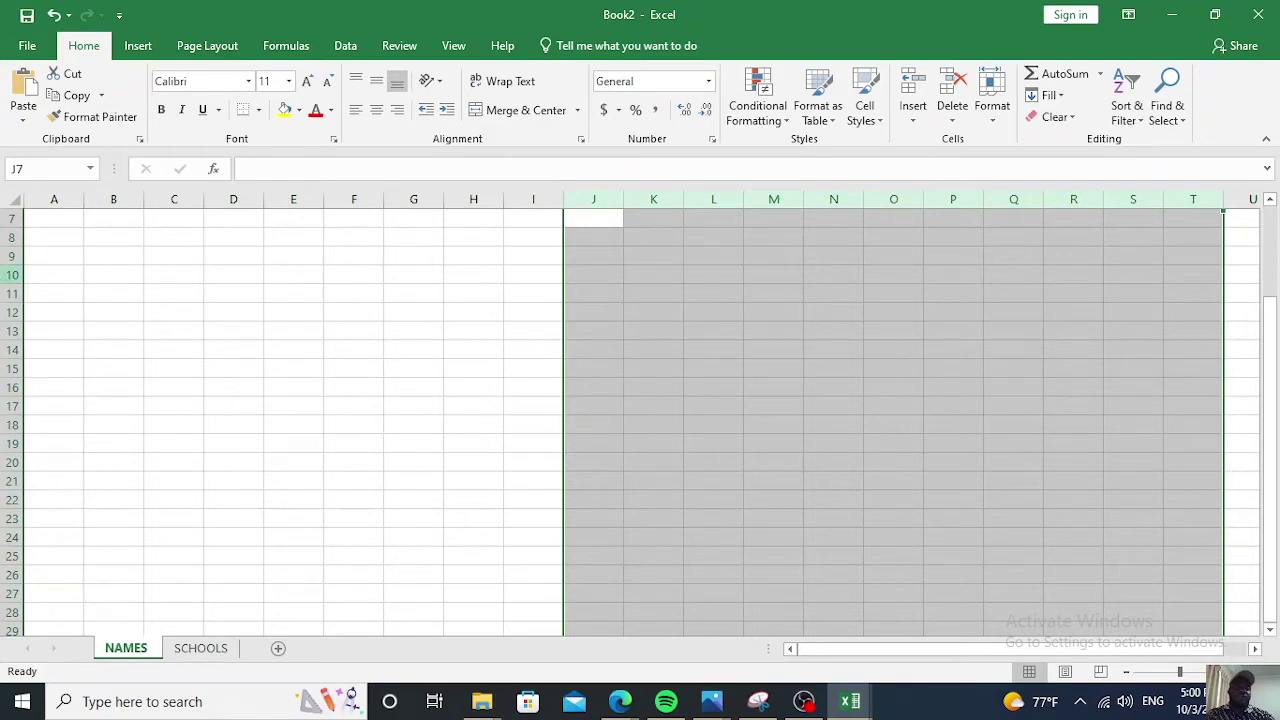
Select rows 10 through 20, then rows 10 through 36, clearing each selection by picking a single cell.
left_click_drag(8, 276, 4, 465)
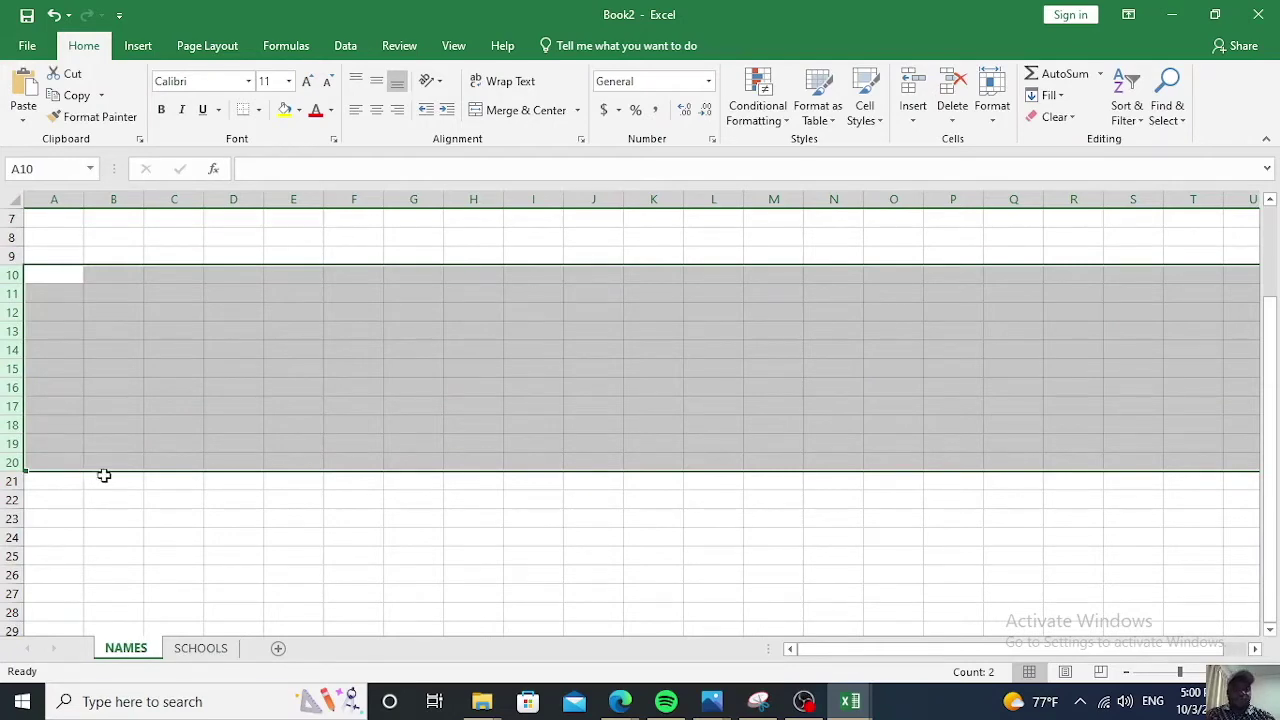
left_click(259, 510)
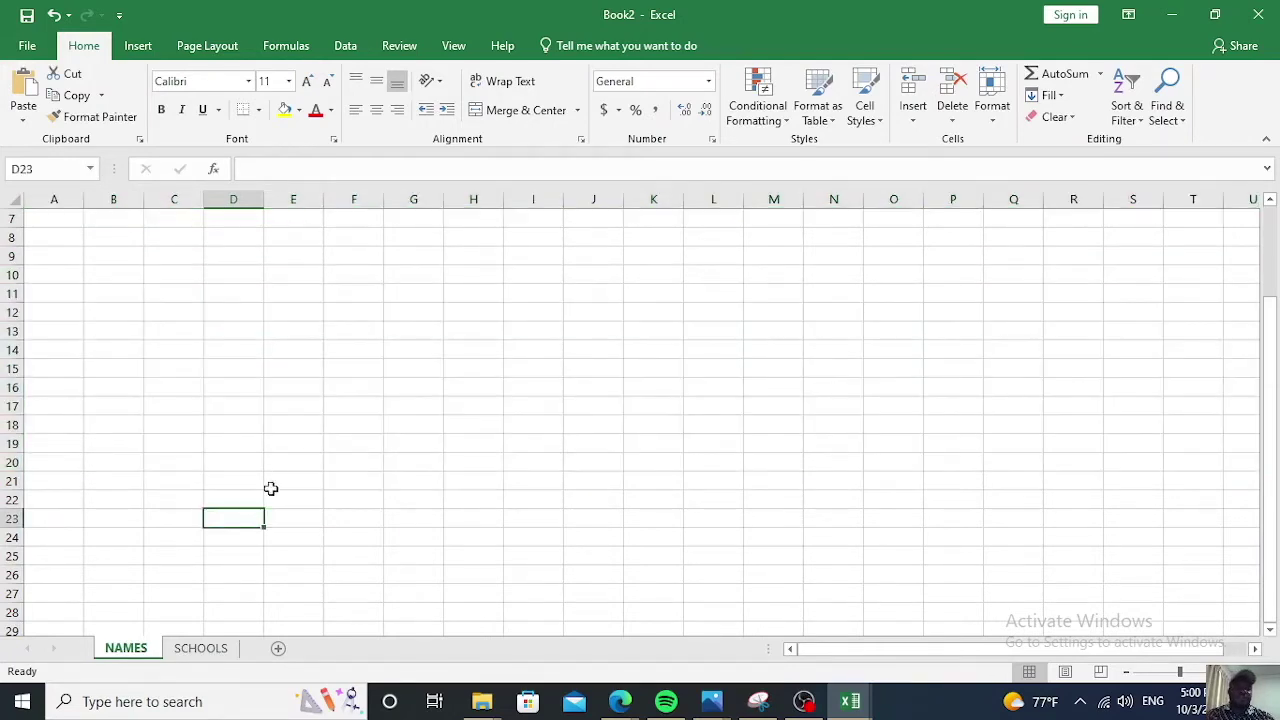
left_click(6, 274)
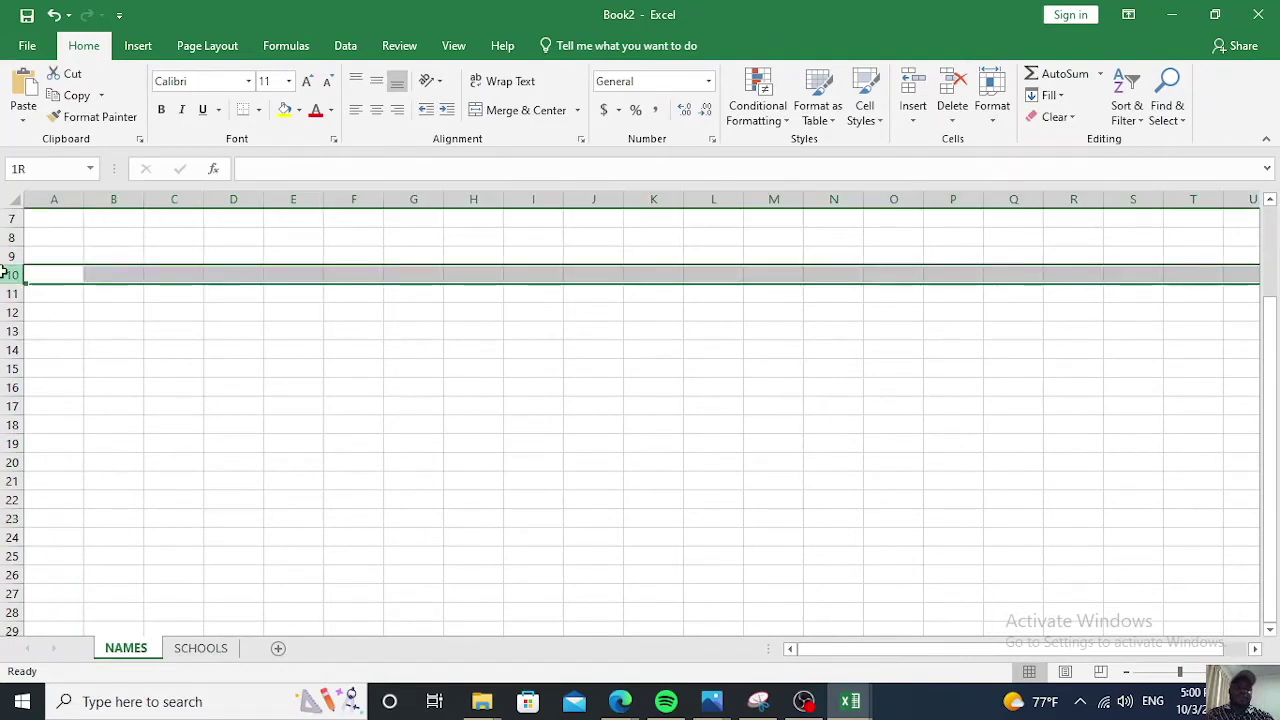
left_click_drag(6, 274, 4, 368)
left_click_drag(393, 328, 346, 446)
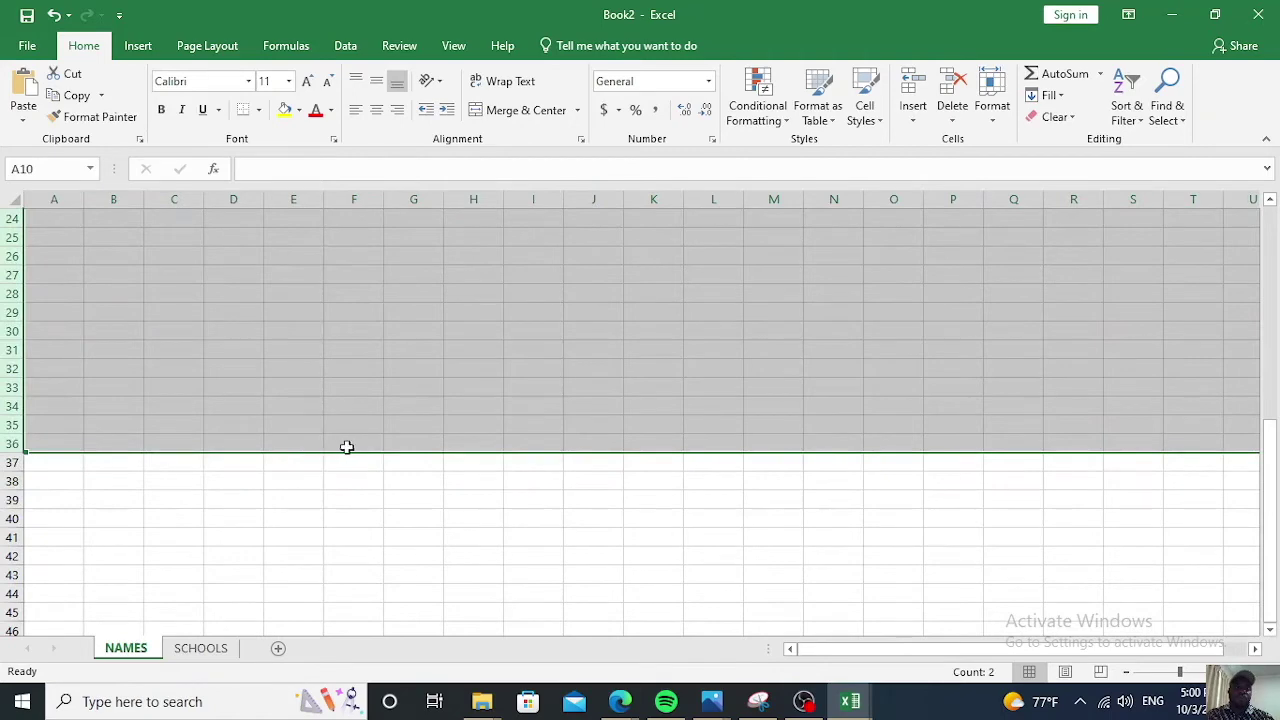
left_click(393, 466)
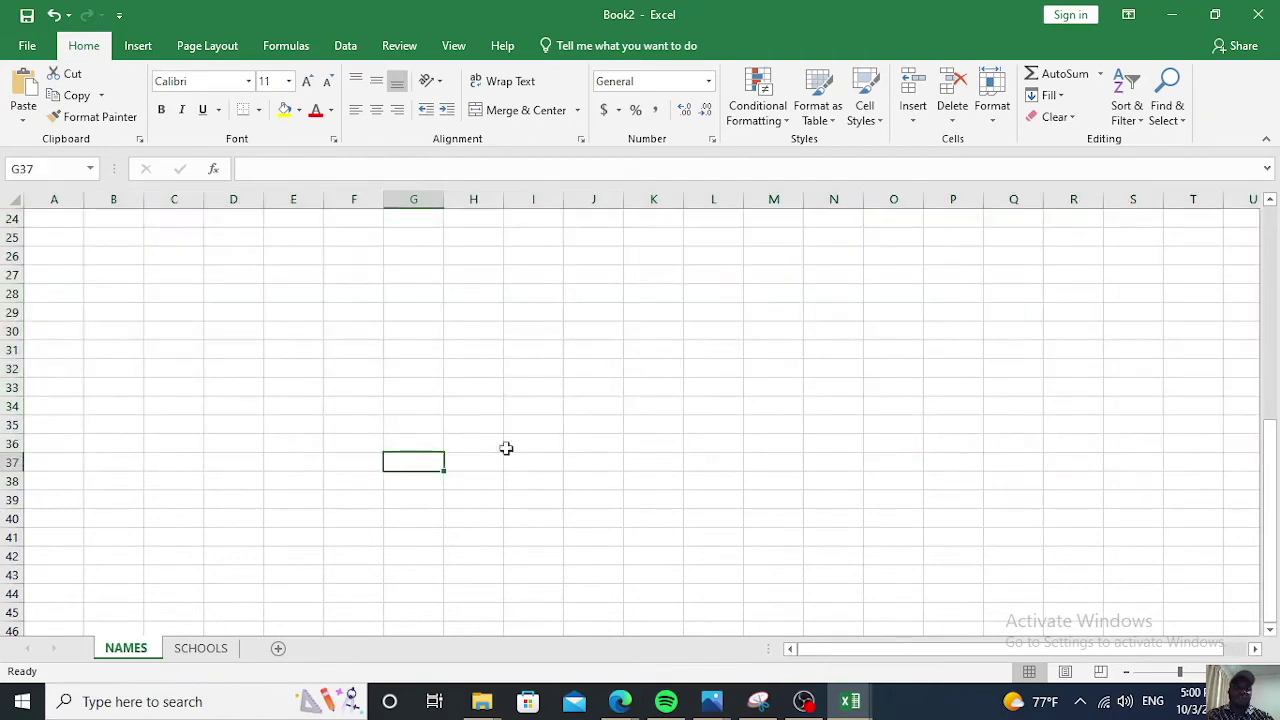
Select a block of cells starting from M28, then cell C39 and a block extending upward from it.
left_click(775, 296)
left_click_drag(775, 296, 237, 528)
left_click(178, 497)
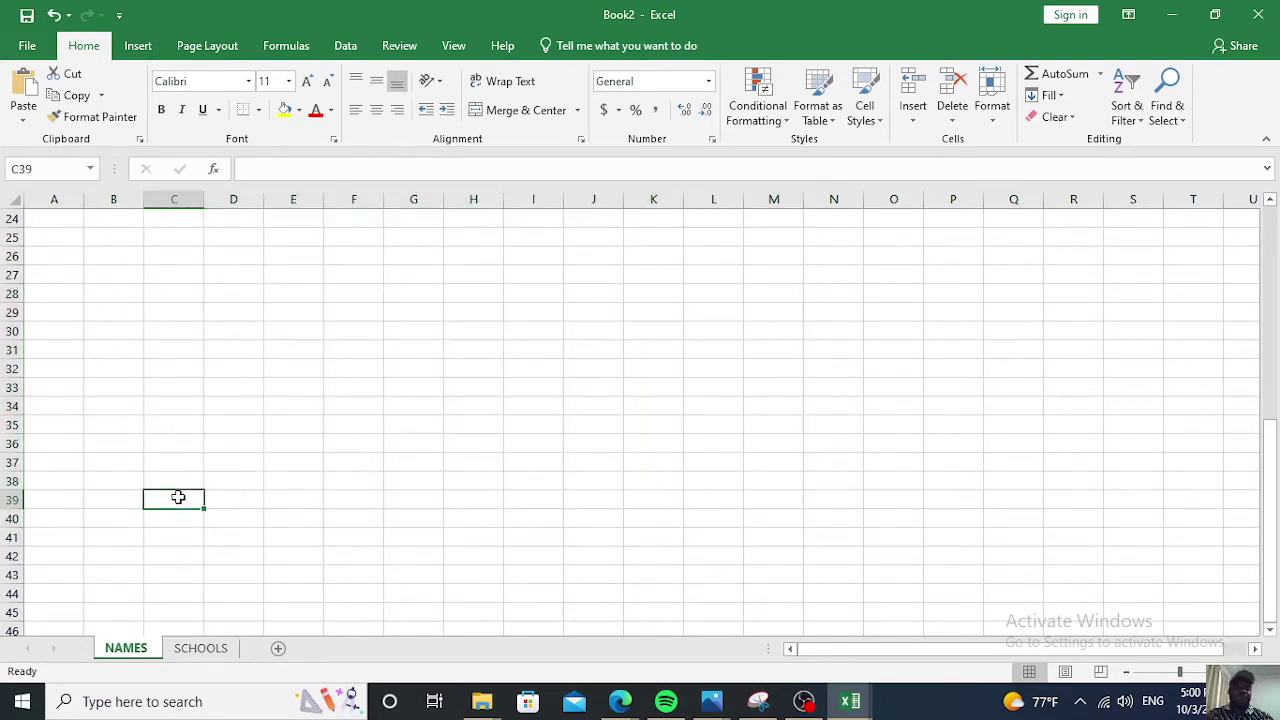
left_click_drag(194, 491, 251, 294)
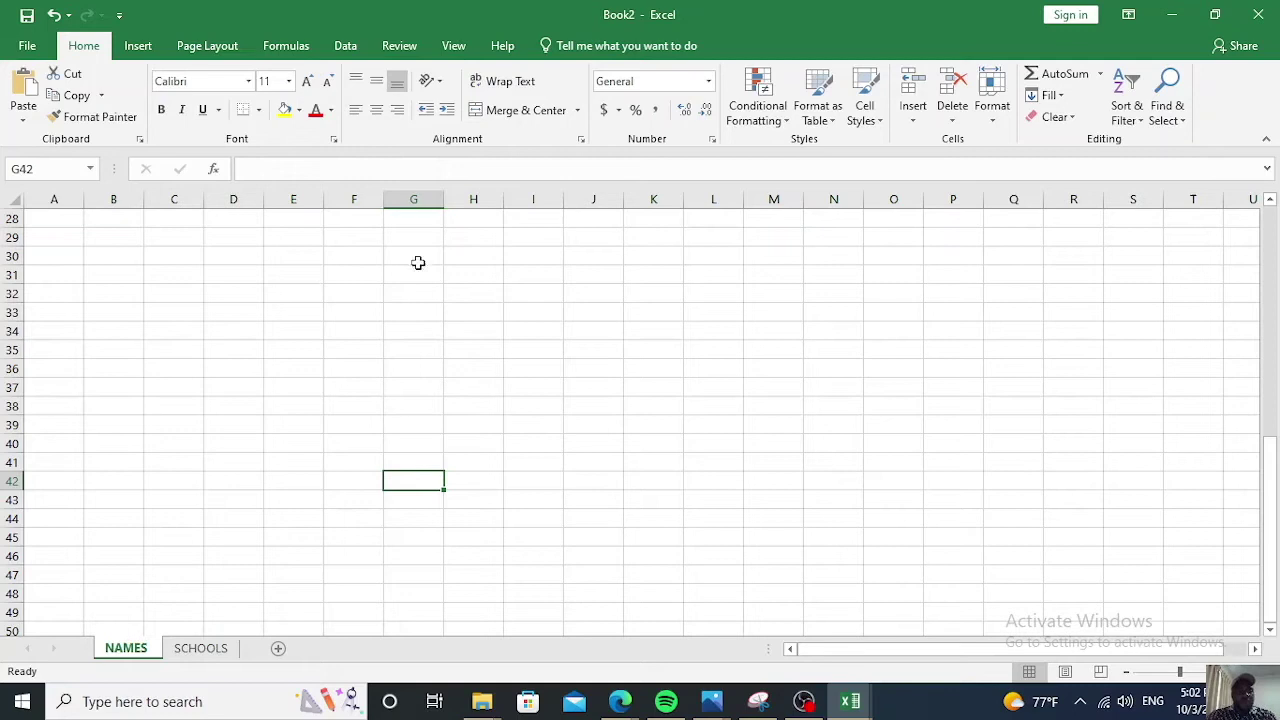
Select the single cells C30, A1 and F9 in turn on the NAMES sheet.
left_click(193, 257)
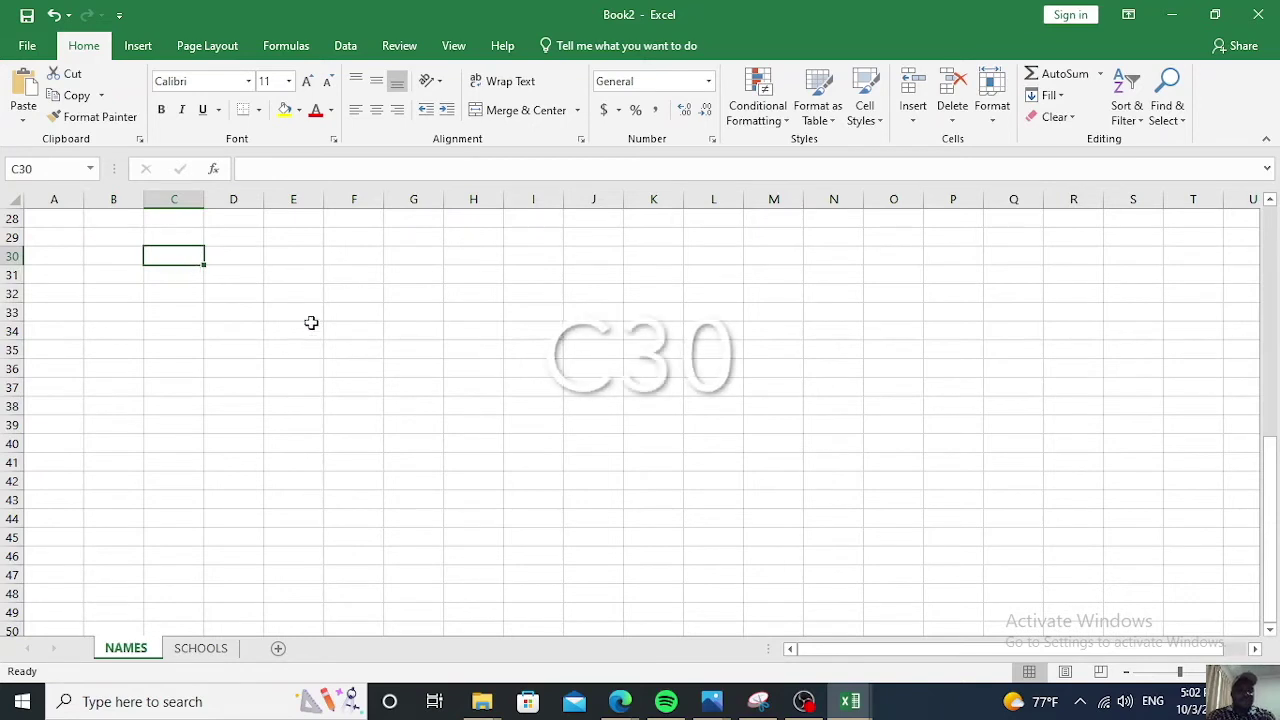
scroll(287, 421, "up", 9)
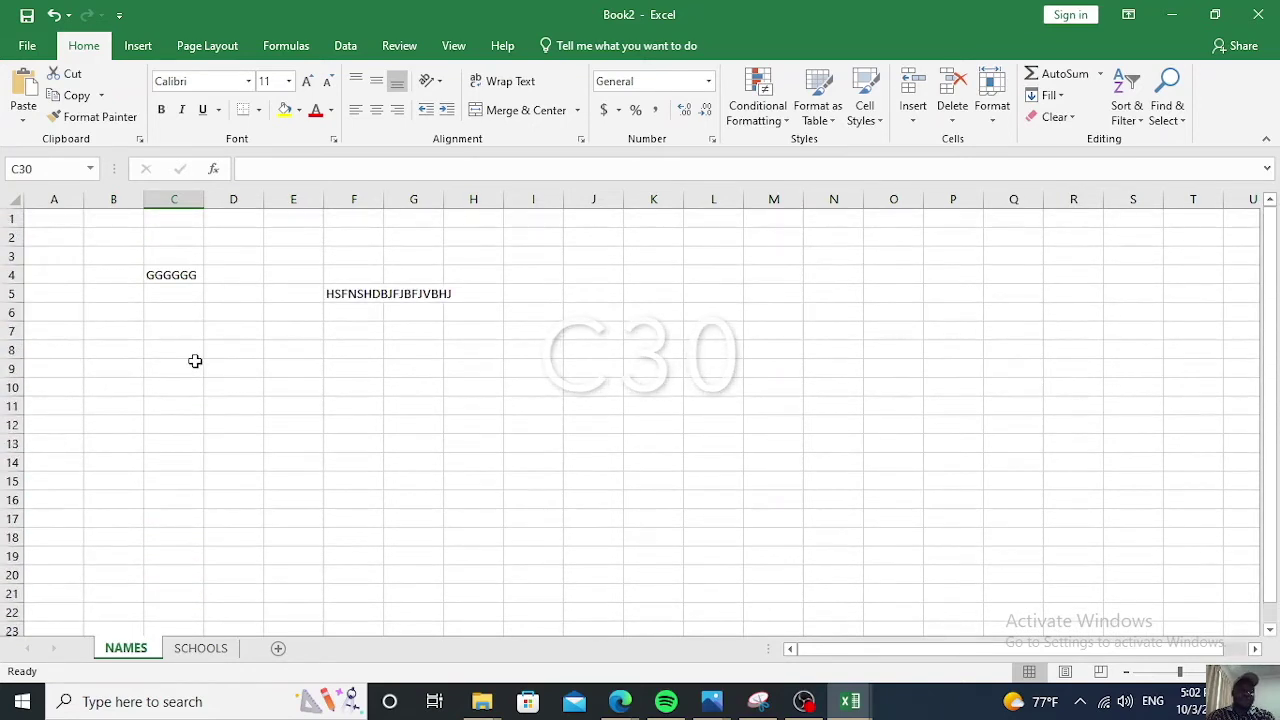
left_click(52, 220)
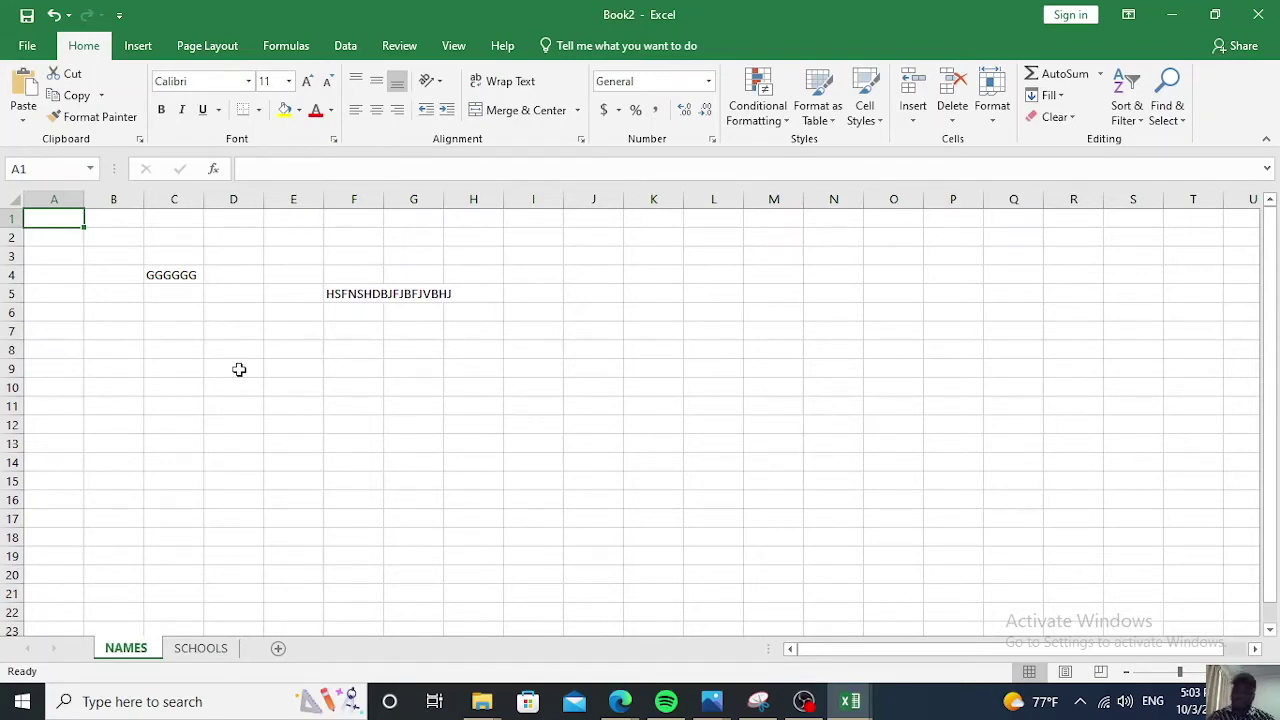
left_click(350, 369)
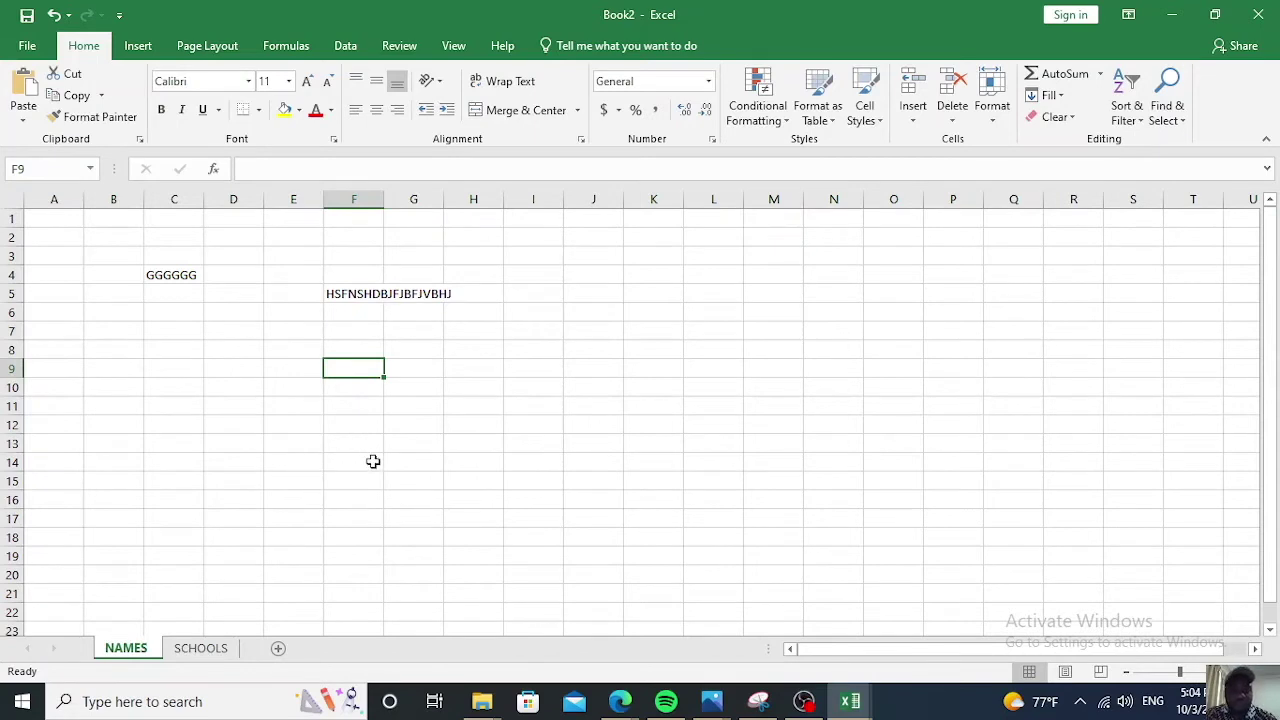
scroll(373, 461, "right", 3)
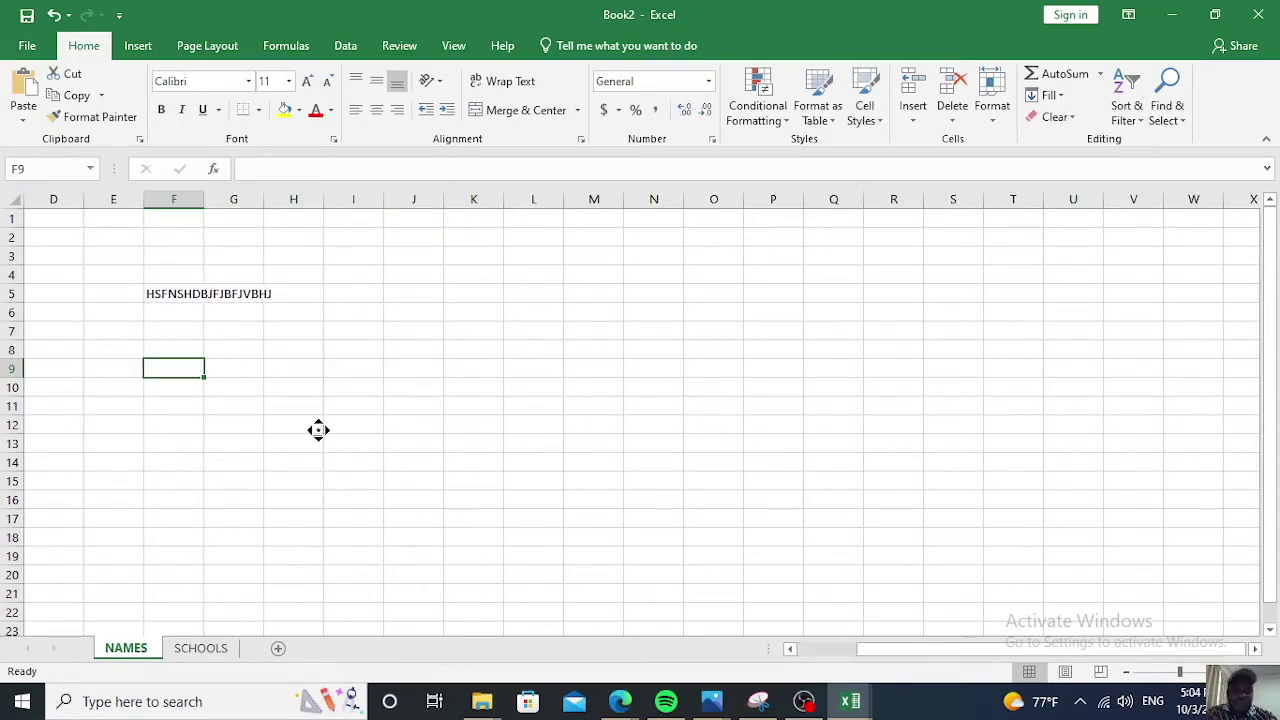
scroll(318, 430, "right", 2)
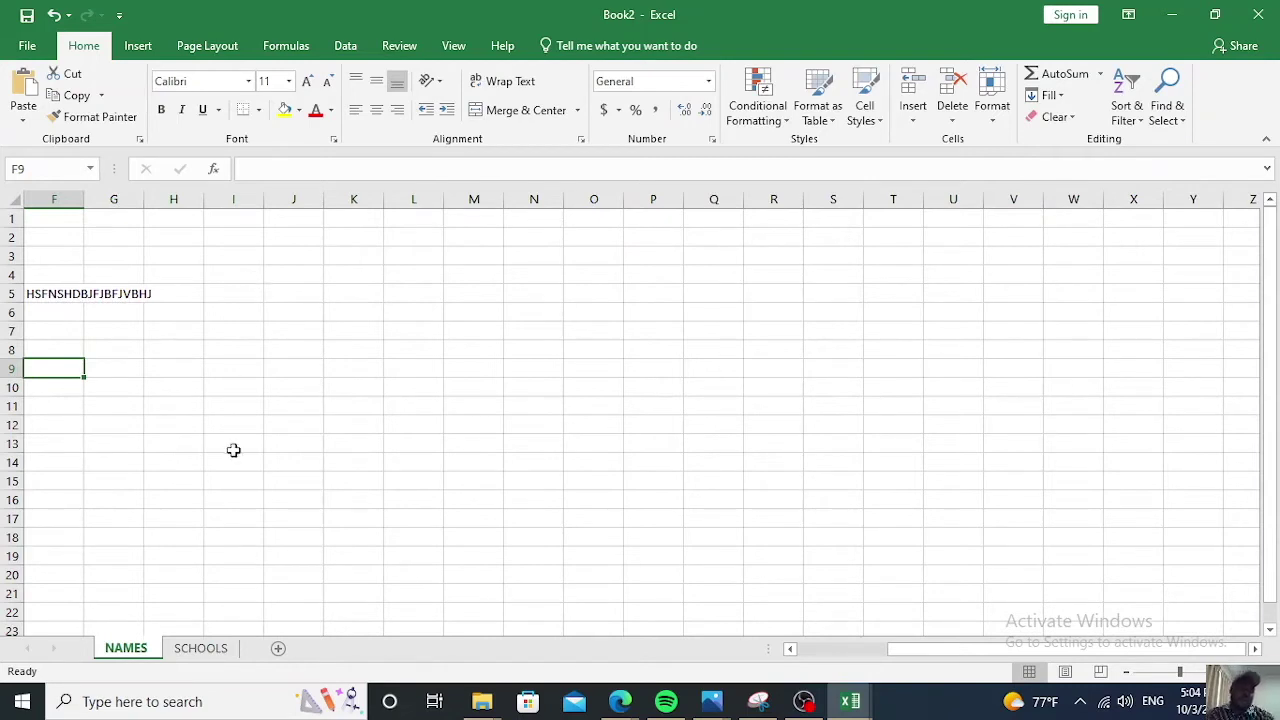
Select the ranges J5:O16 and J5:P17 in turn, then a separate block starting at R5 and extending down to row 14.
left_click(291, 290)
left_click_drag(291, 290, 622, 496)
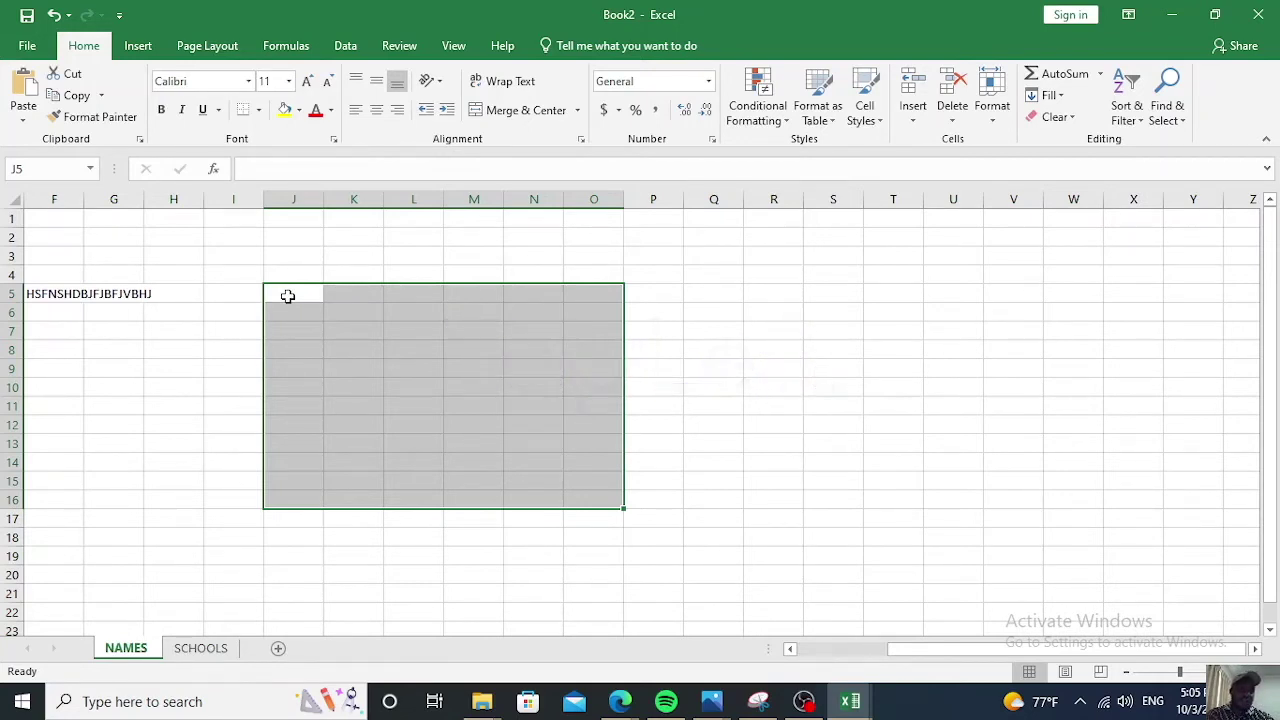
left_click(287, 296)
left_click_drag(287, 296, 676, 522)
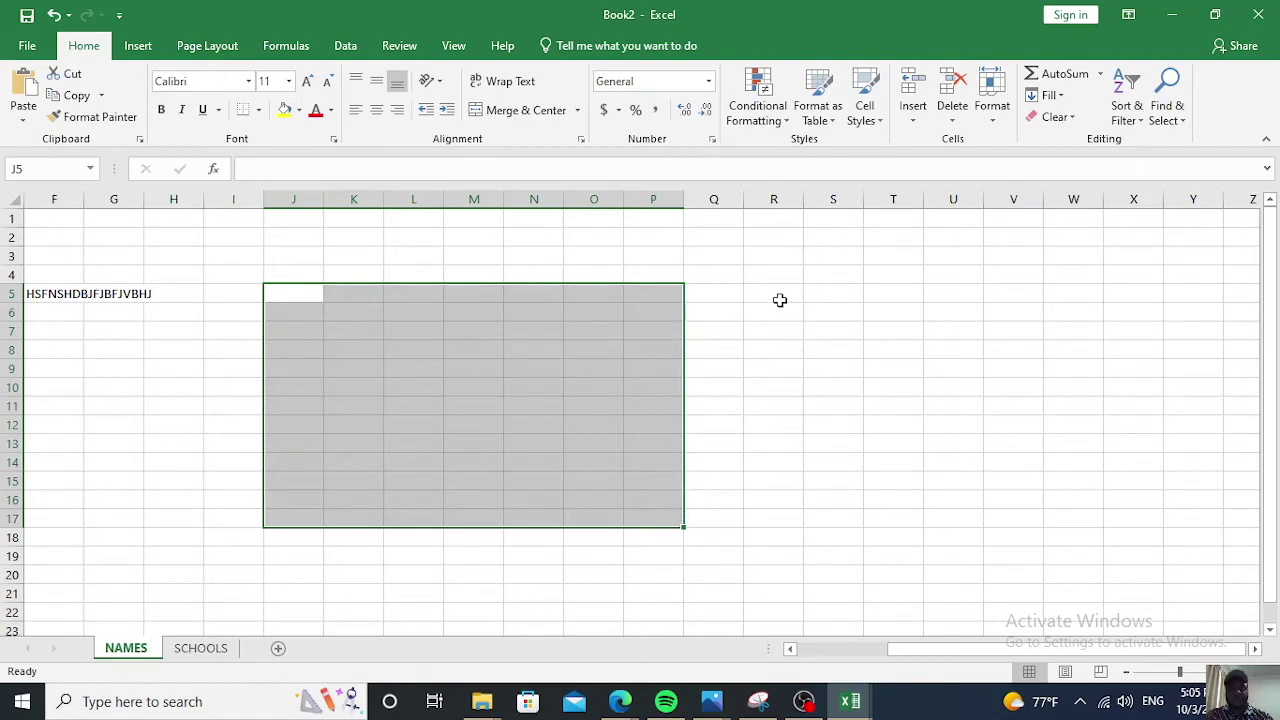
left_click_drag(765, 296, 1115, 464)
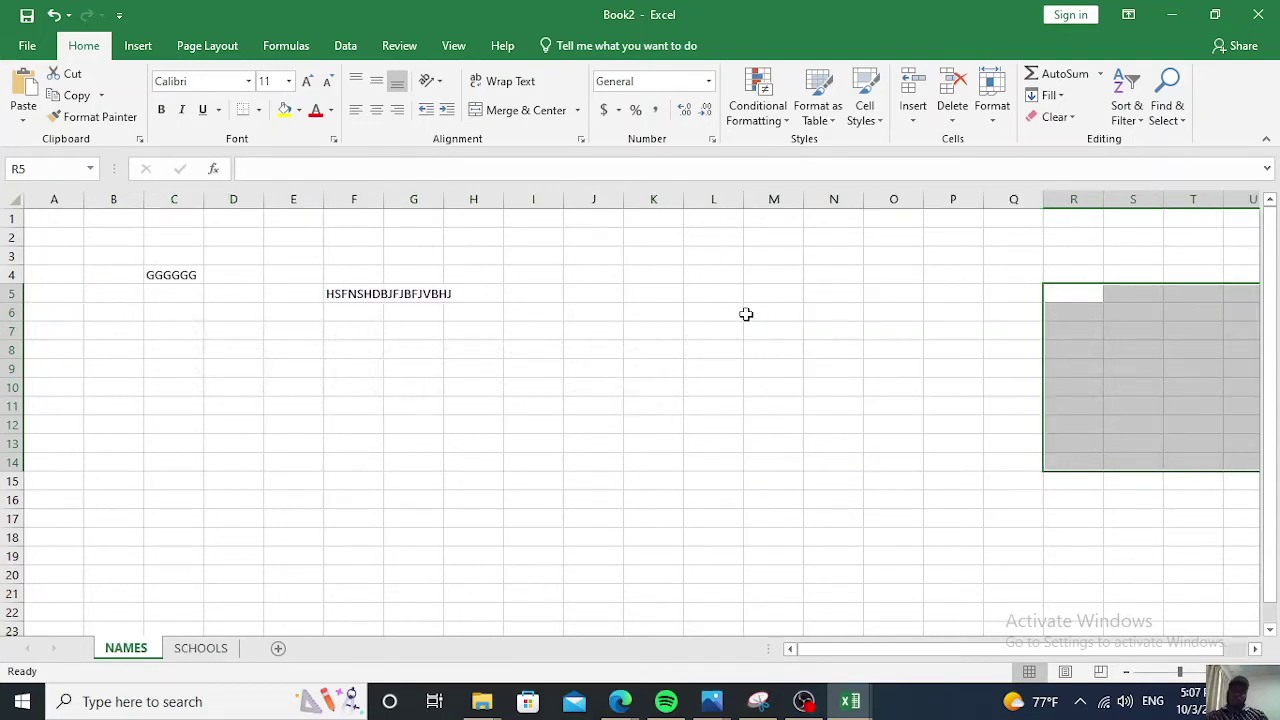
Select all of column K, then the whole of row 6, and finally the cell range J6:Q18.
left_click(642, 197)
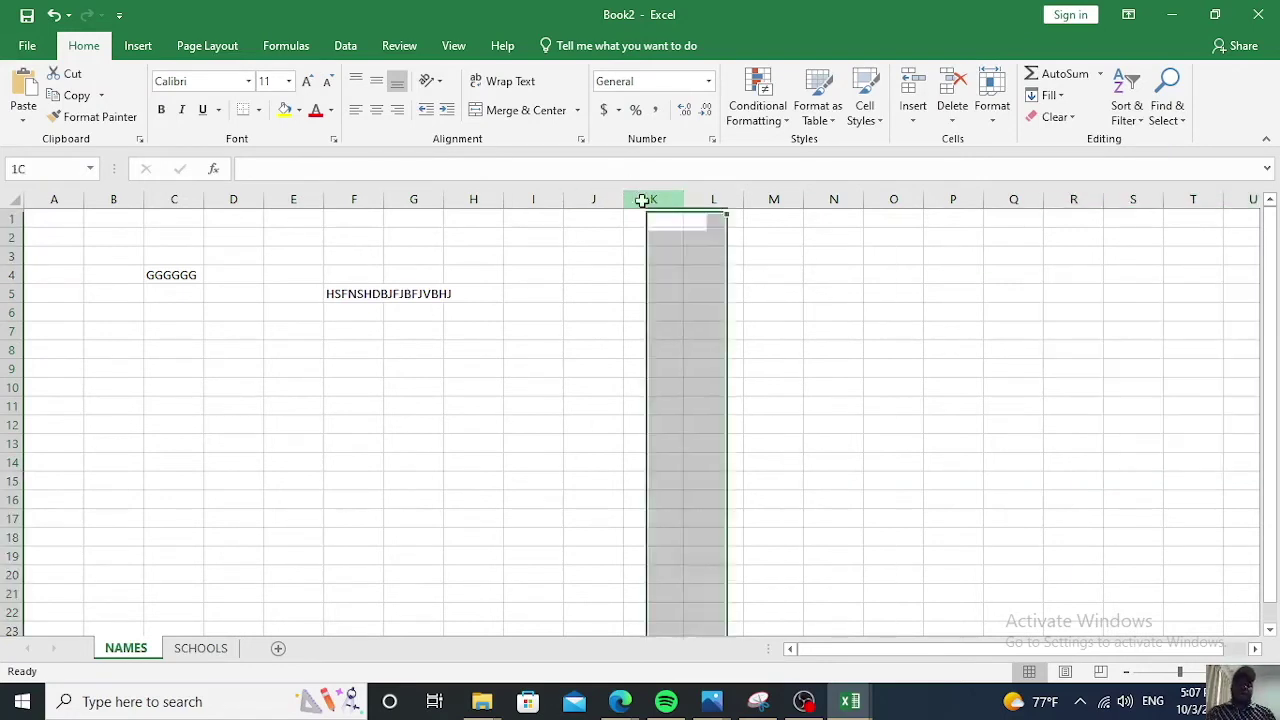
left_click(12, 312)
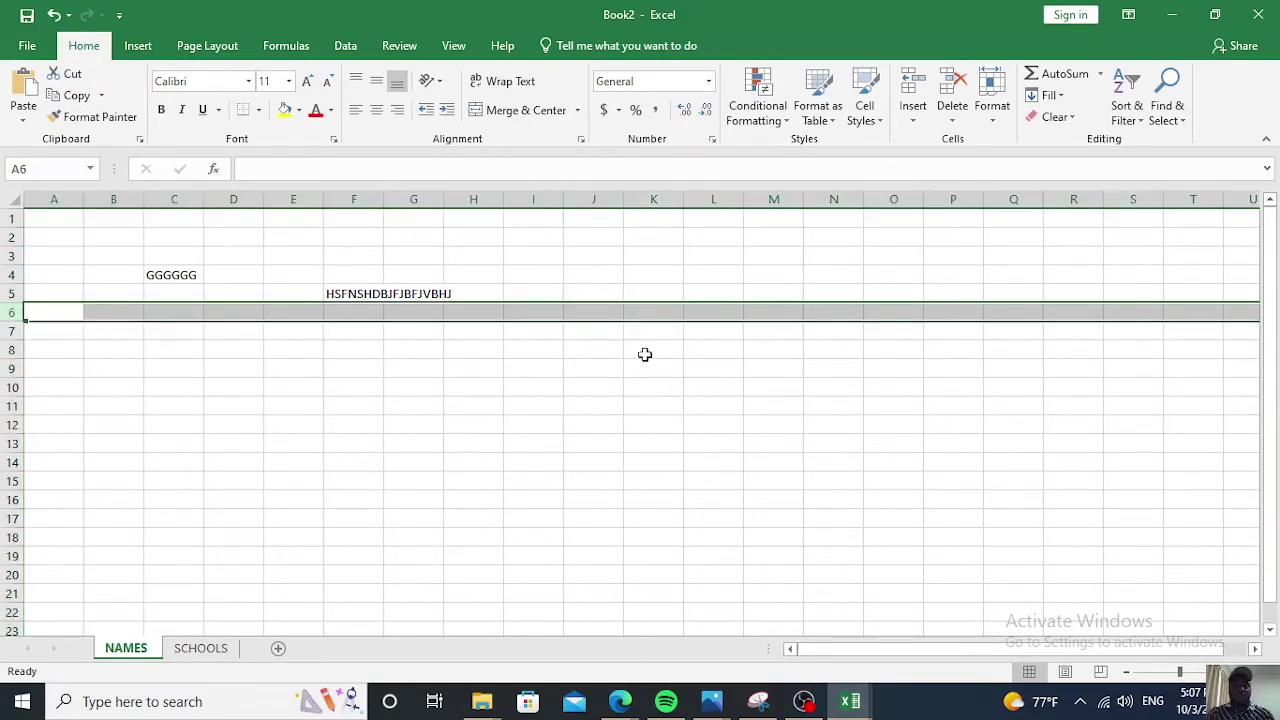
left_click(601, 351)
left_click(608, 318)
left_click_drag(608, 318, 1016, 537)
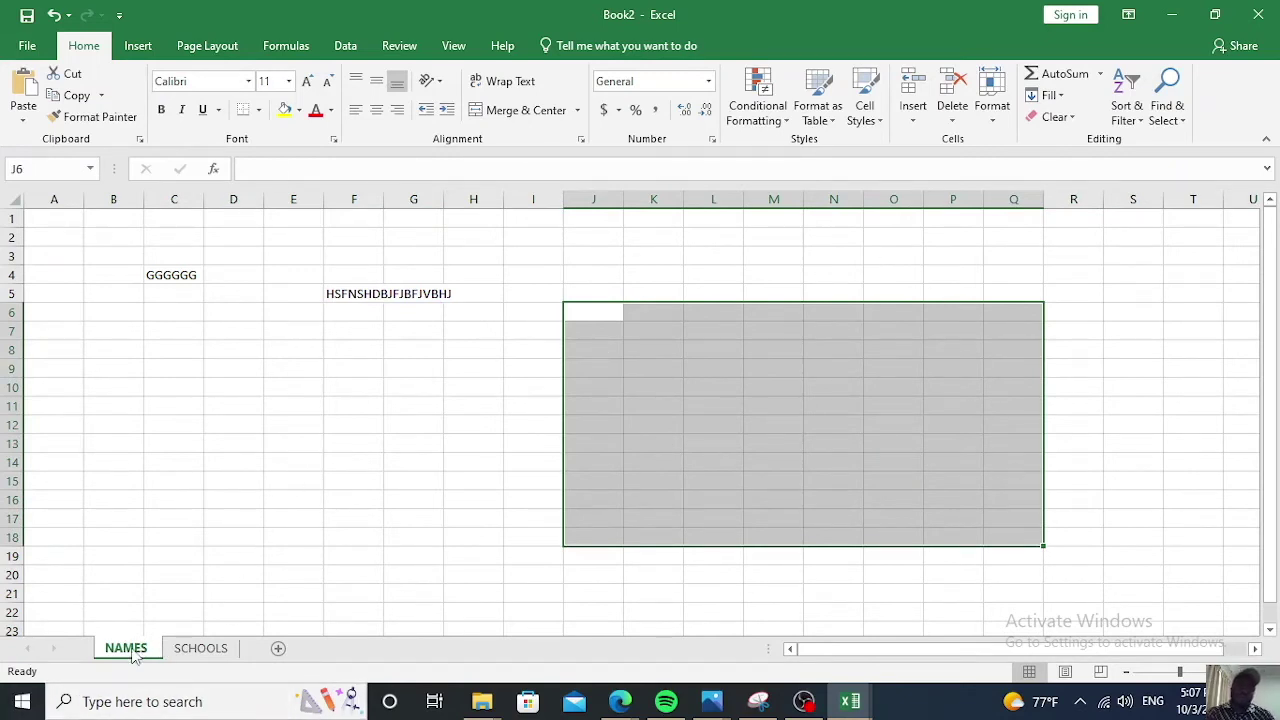
Add five new blank sheets to the workbook between the NAMES and SCHOOLS sheets.
scroll(160, 530, "down", 1)
scroll(160, 530, "right", 1)
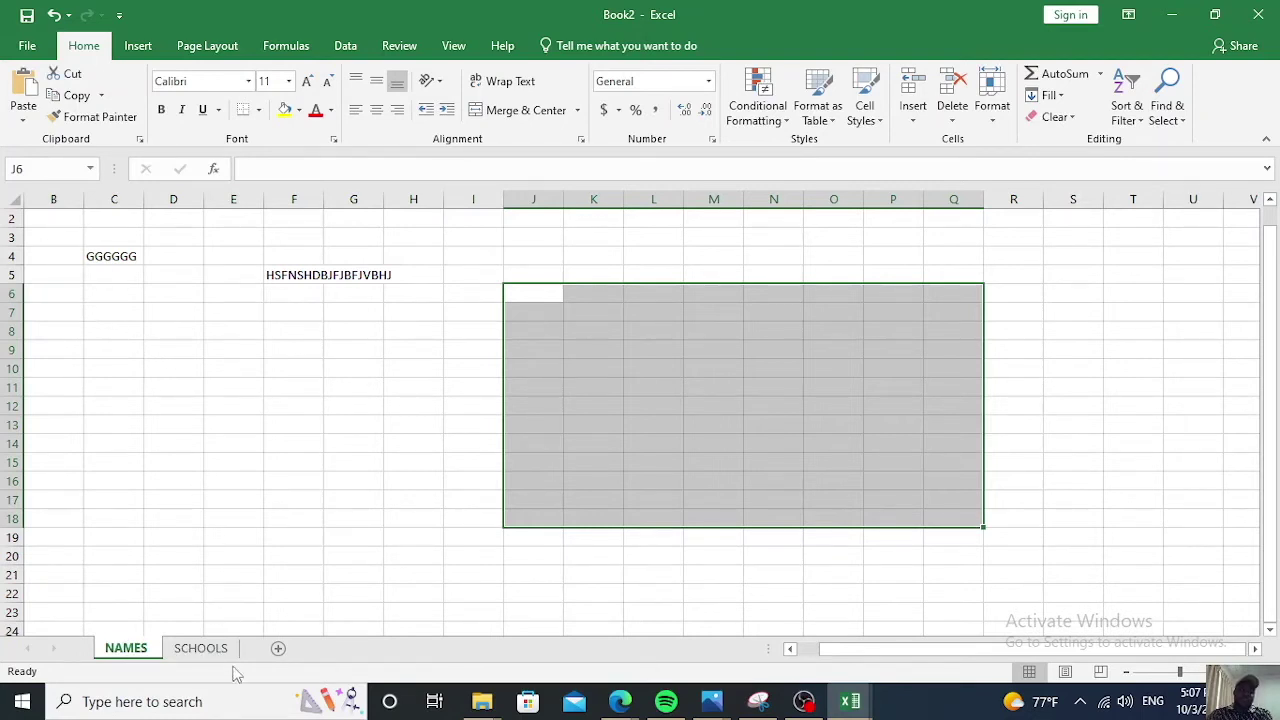
left_click(281, 649)
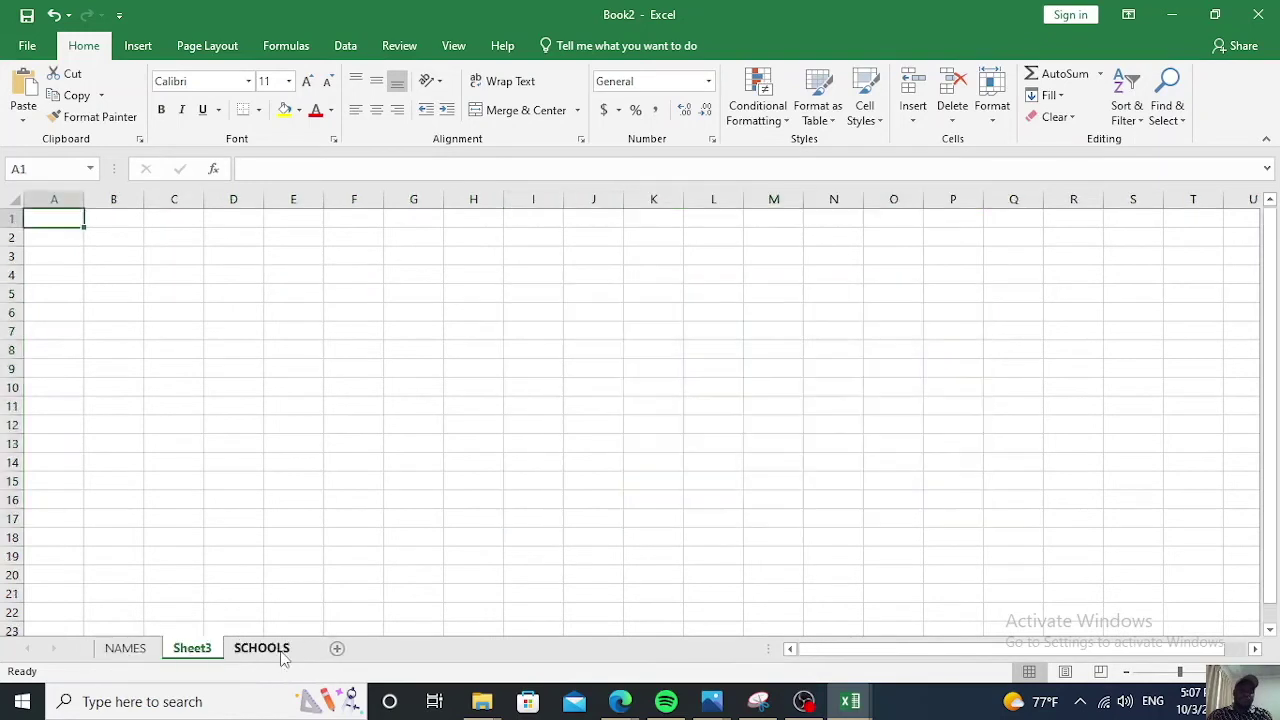
left_click(340, 650)
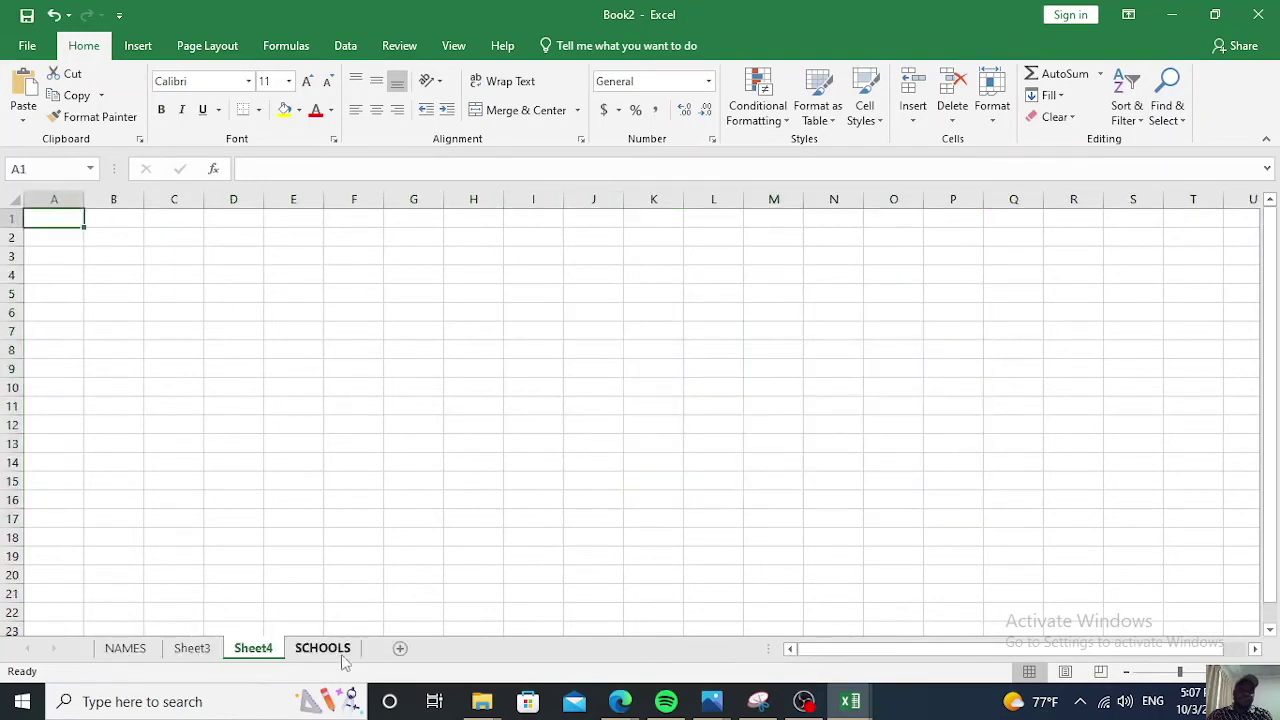
left_click(400, 650)
left_click(460, 650)
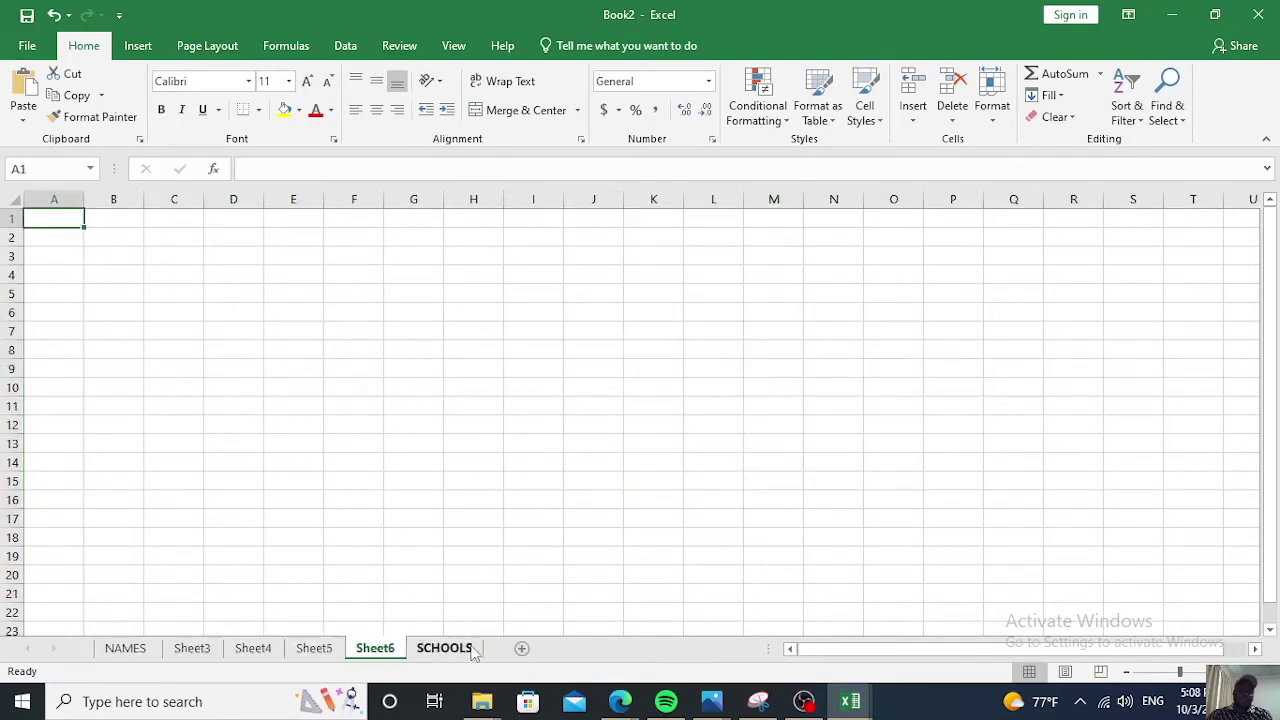
left_click(521, 650)
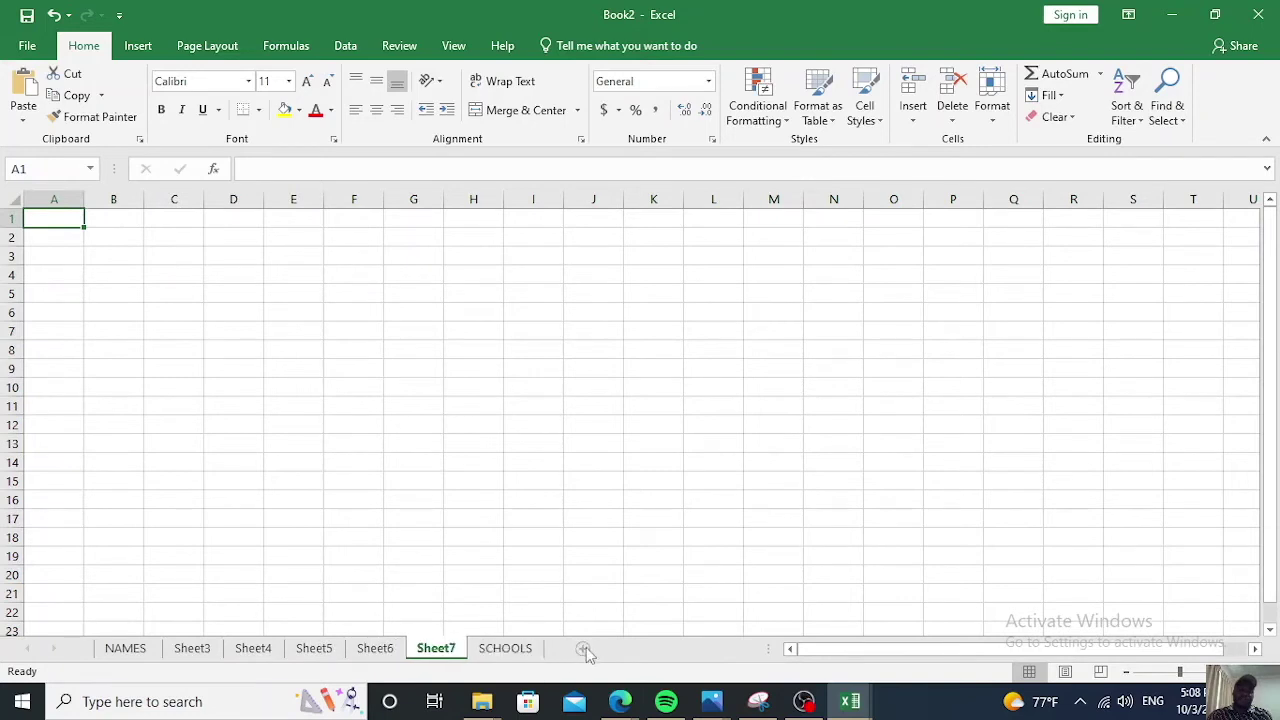
Rename Sheet6 as GHGGJGHJDSJJS.
left_click(393, 650)
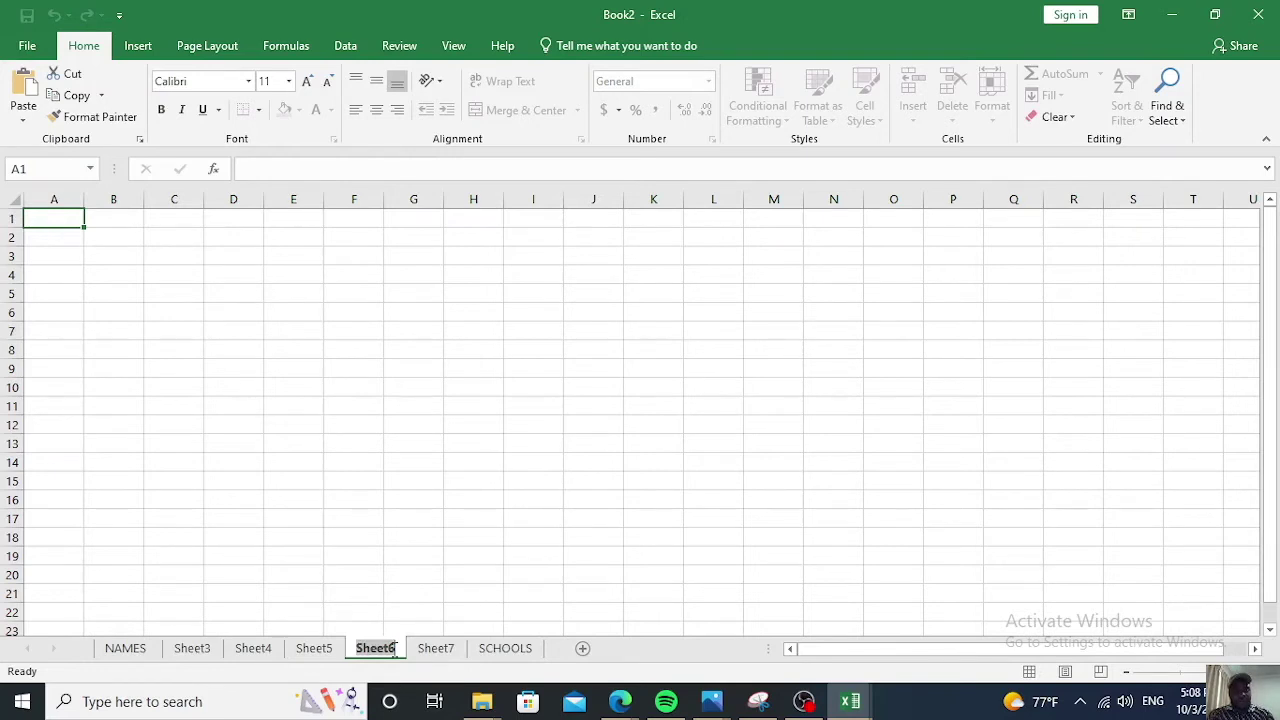
type("GHGGGHJDSJJS")
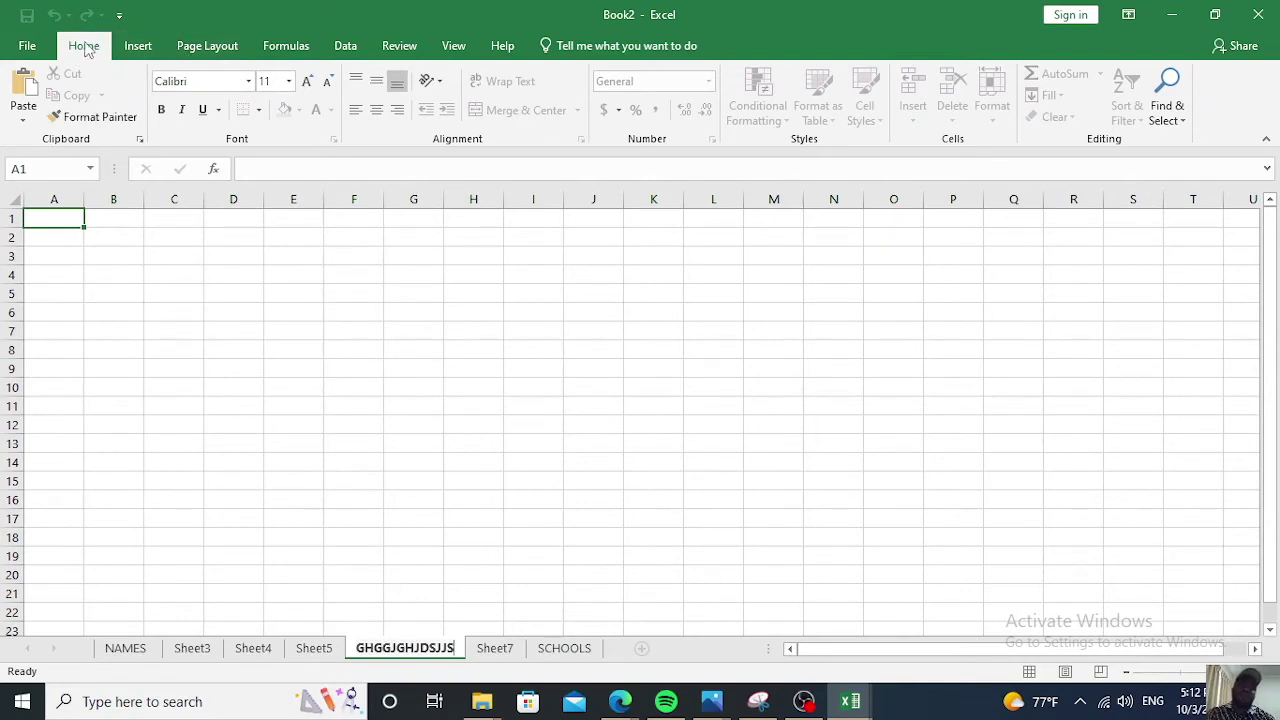
Look through the Insert, Page Layout, Formulas, Data and Review command sets, then return to the Home commands.
left_click(138, 46)
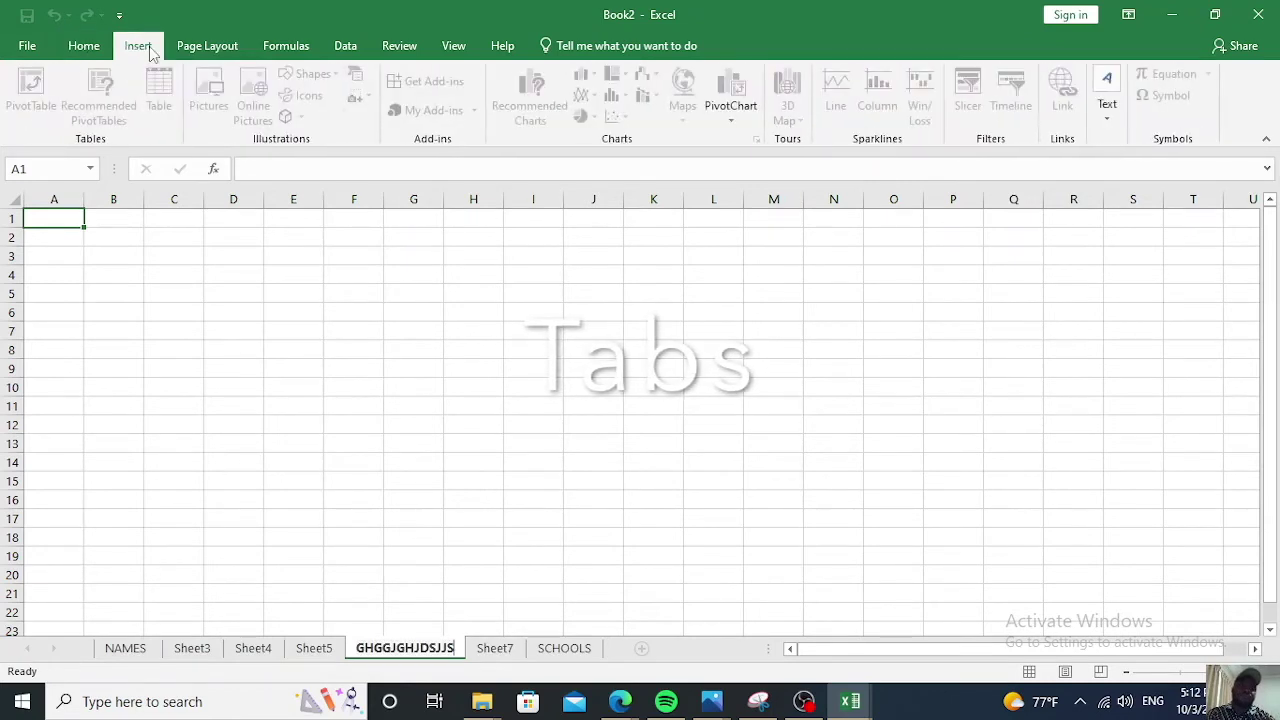
left_click(210, 46)
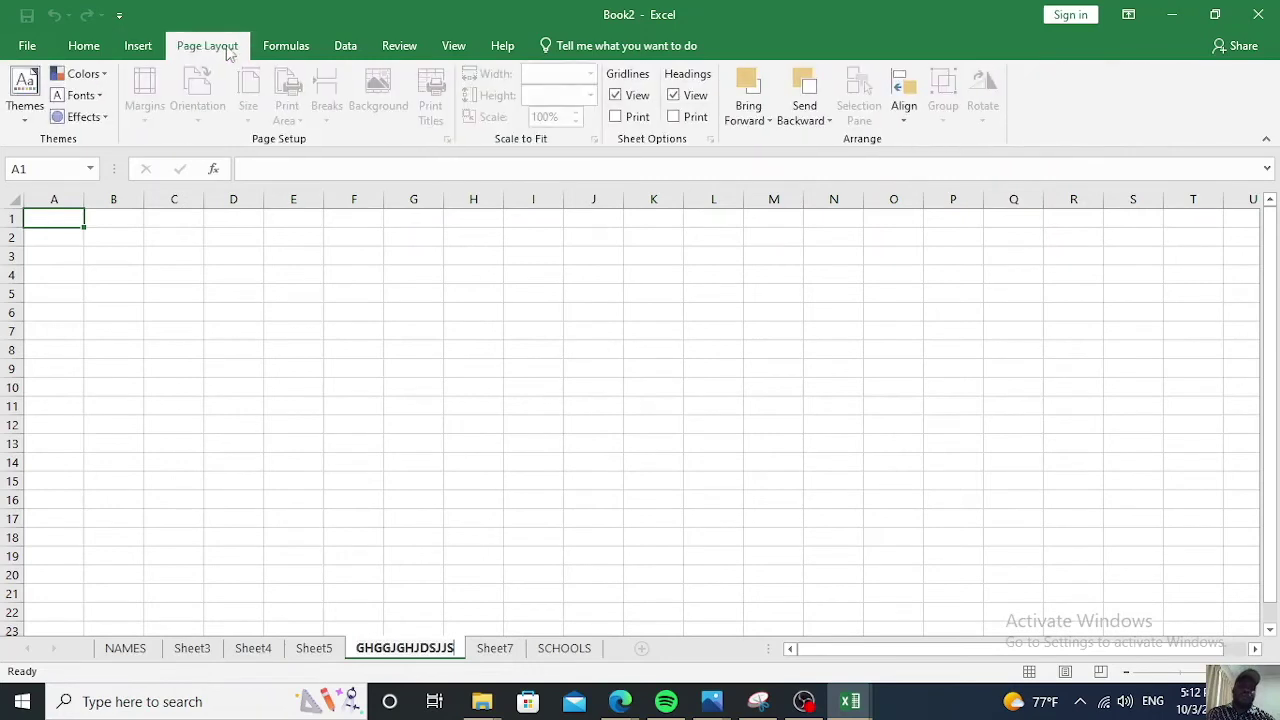
left_click(295, 46)
left_click(345, 46)
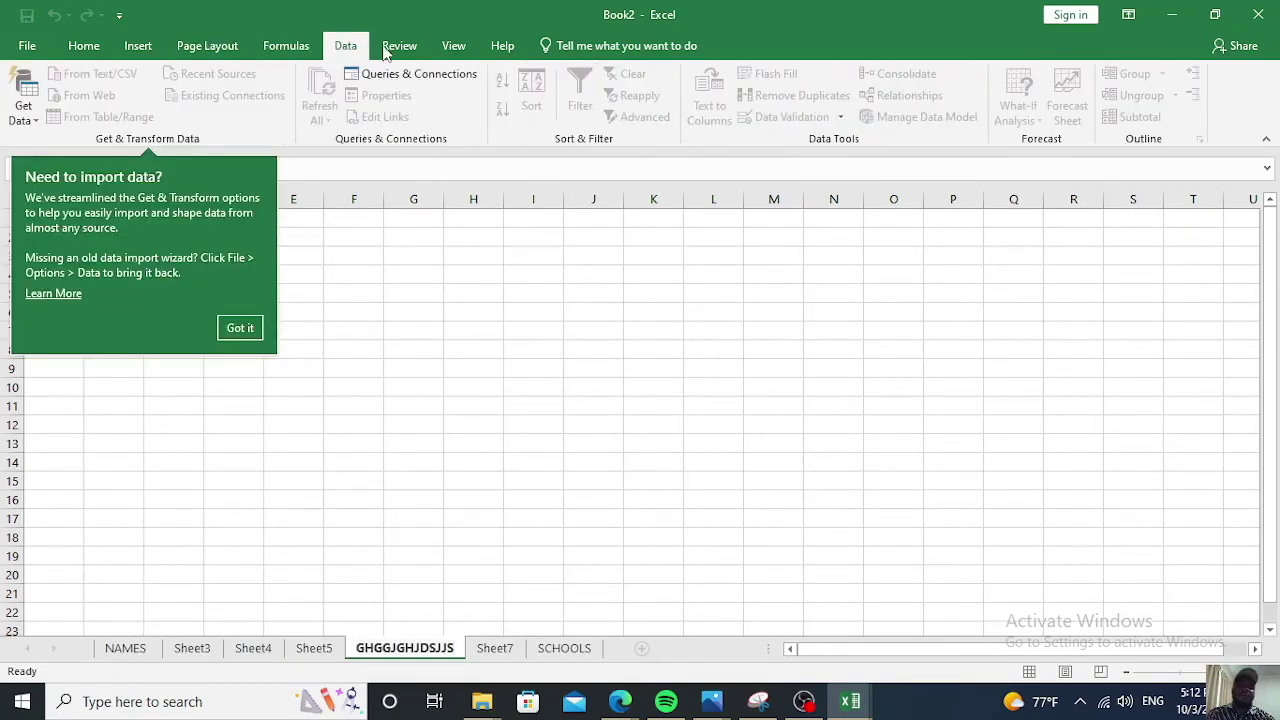
left_click(399, 46)
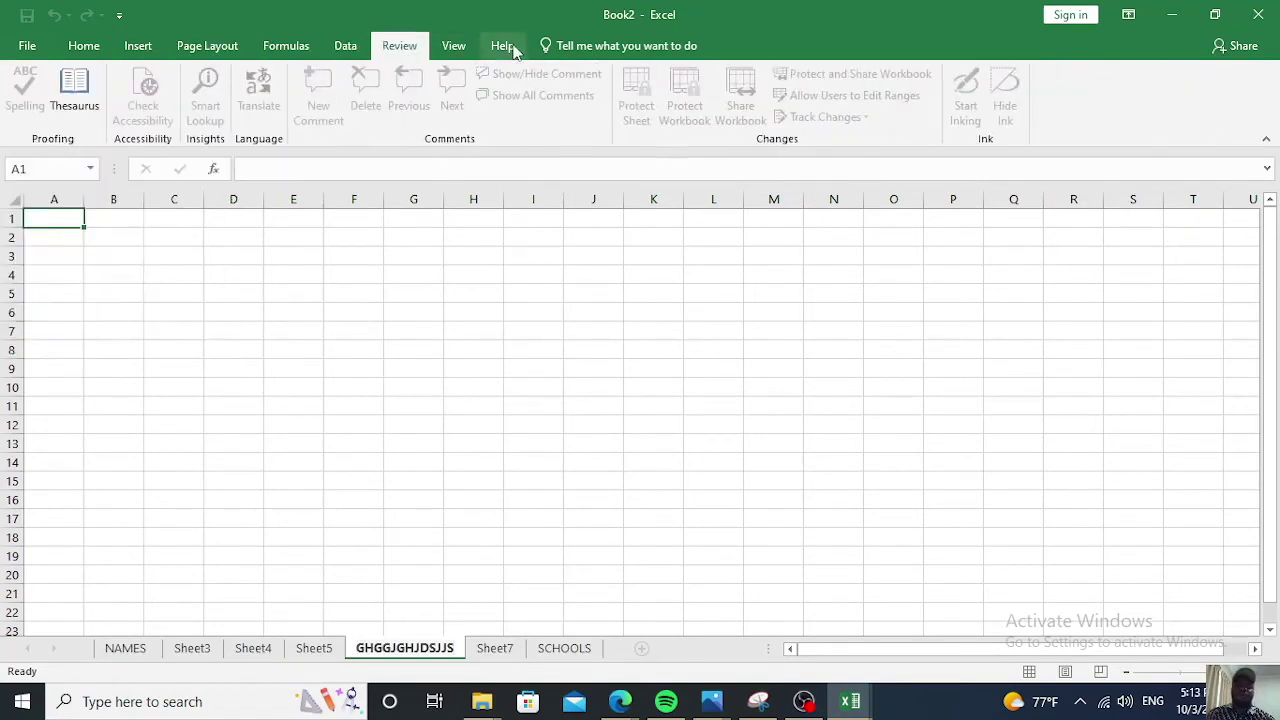
left_click(97, 54)
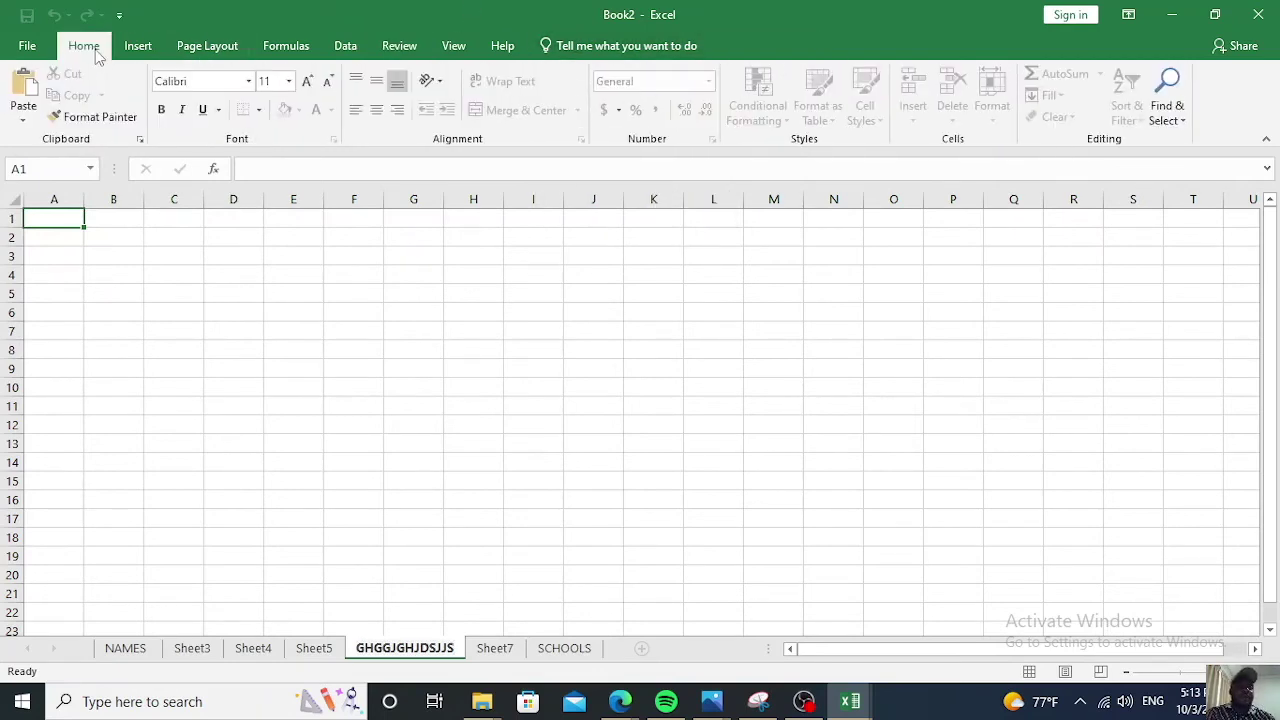
left_click(27, 45)
left_click(42, 37)
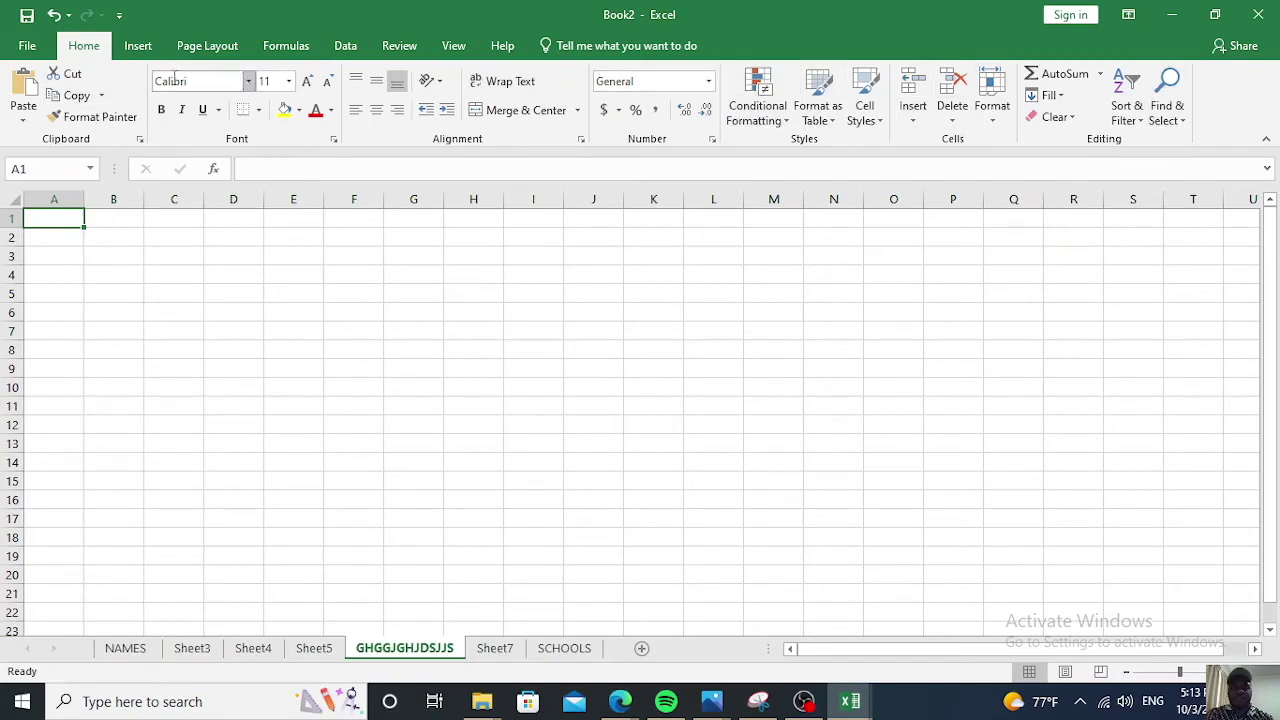
Examine the command groups available for inserting objects, then go back to the Home commands.
left_click(137, 47)
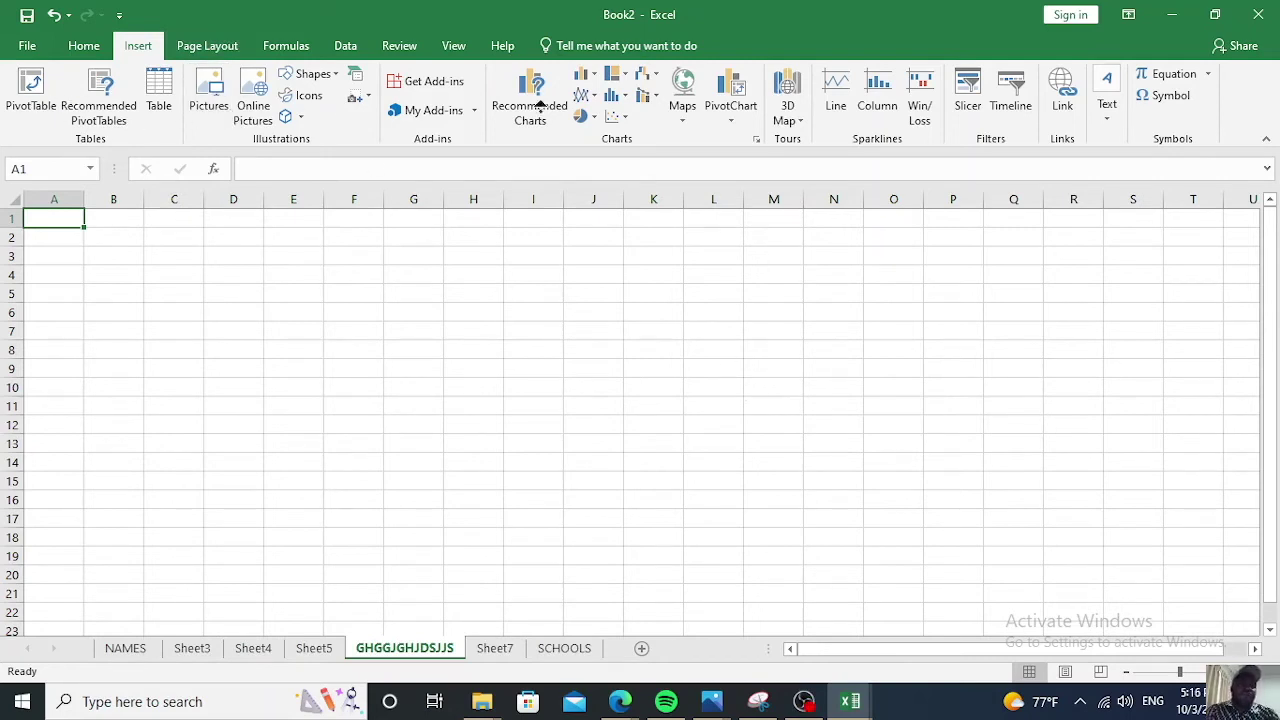
scroll(1200, 86, "right", 20)
scroll(2, 178, "left", 17)
scroll(2, 178, "left", 20)
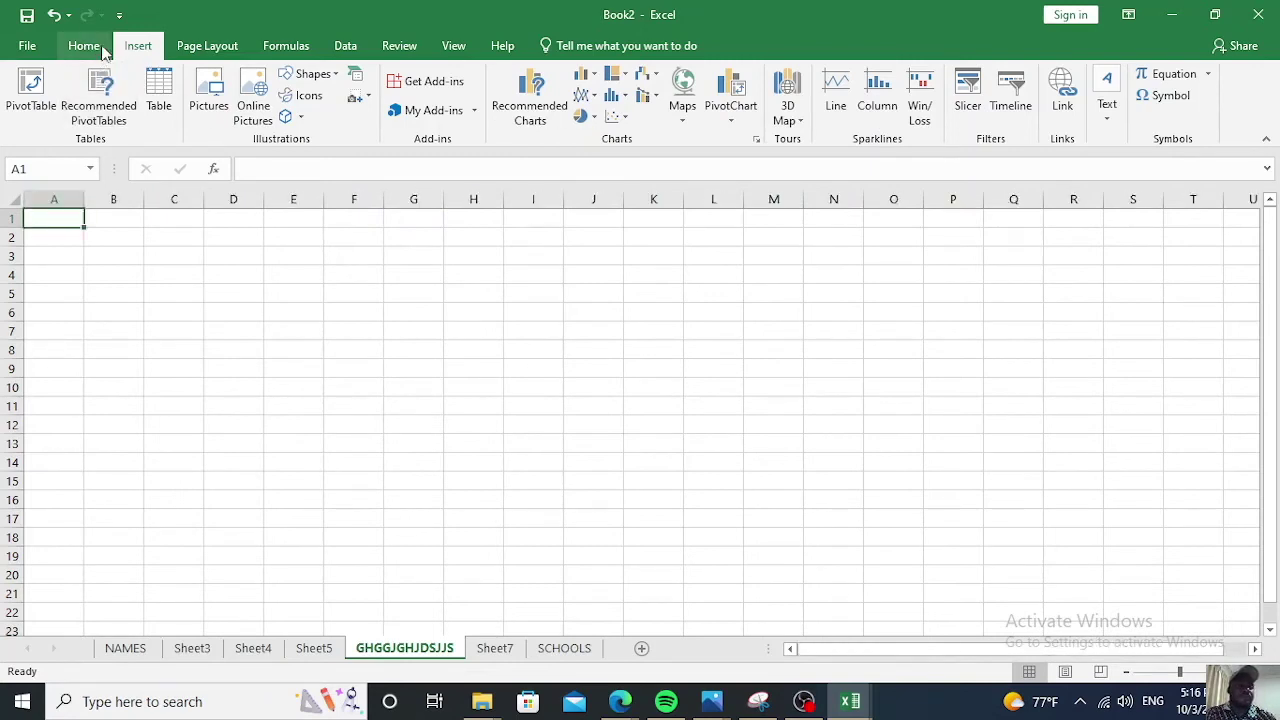
left_click(102, 50)
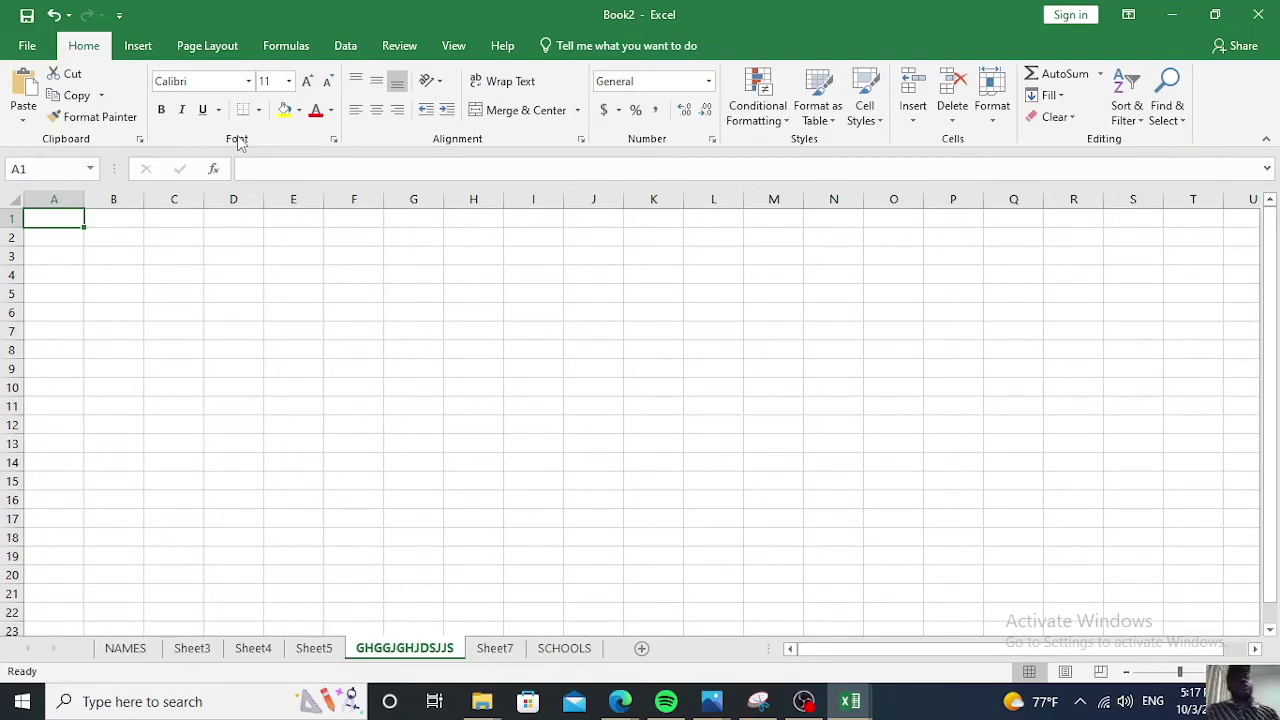
Open the Format Cells settings for cell G6, review the number, alignment, font, border, fill and protection options, and accept them.
left_click(414, 309)
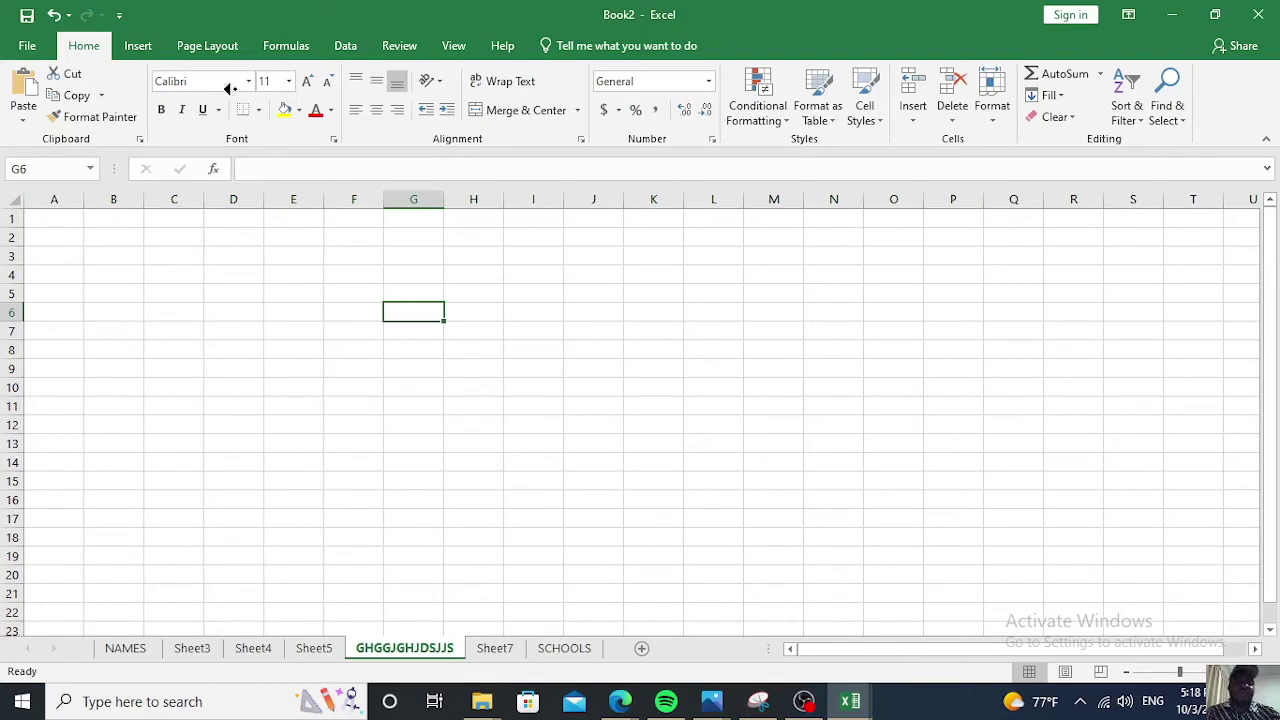
scroll(585, 101, "right", 20)
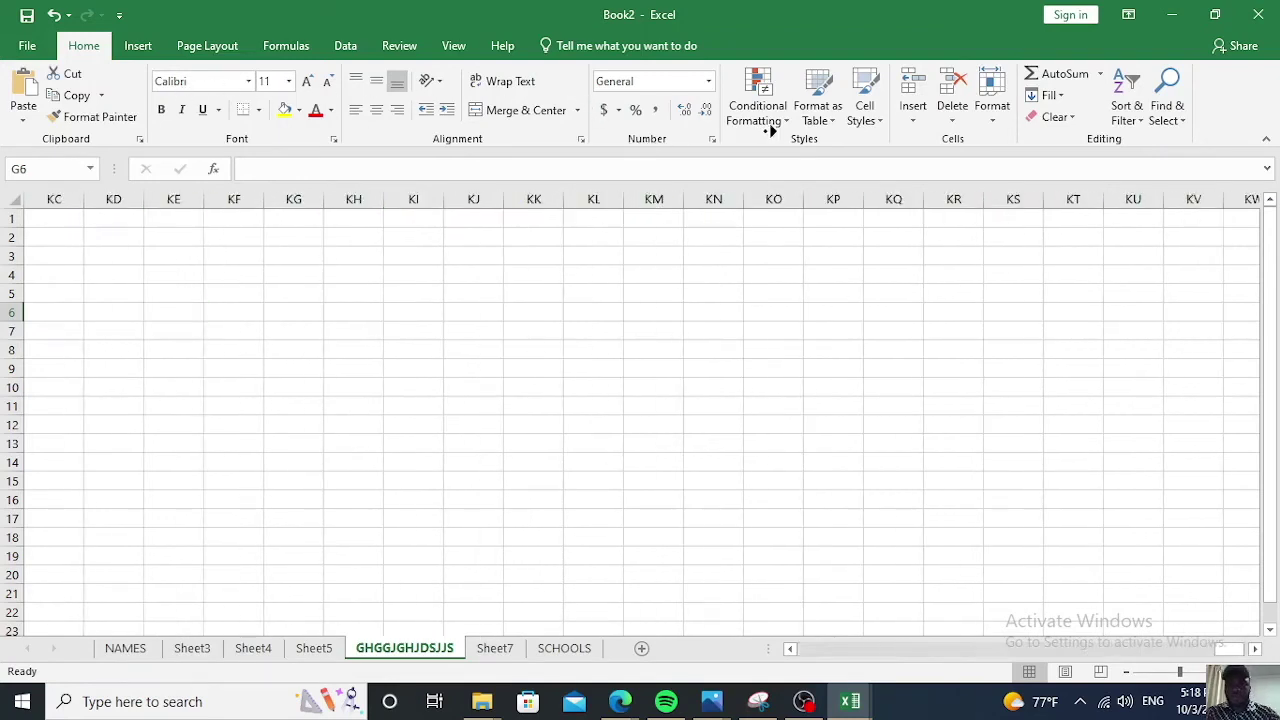
scroll(743, 126, "right", 15)
middle_click(640, 323)
scroll(446, 374, "up", 2)
middle_click(838, 250)
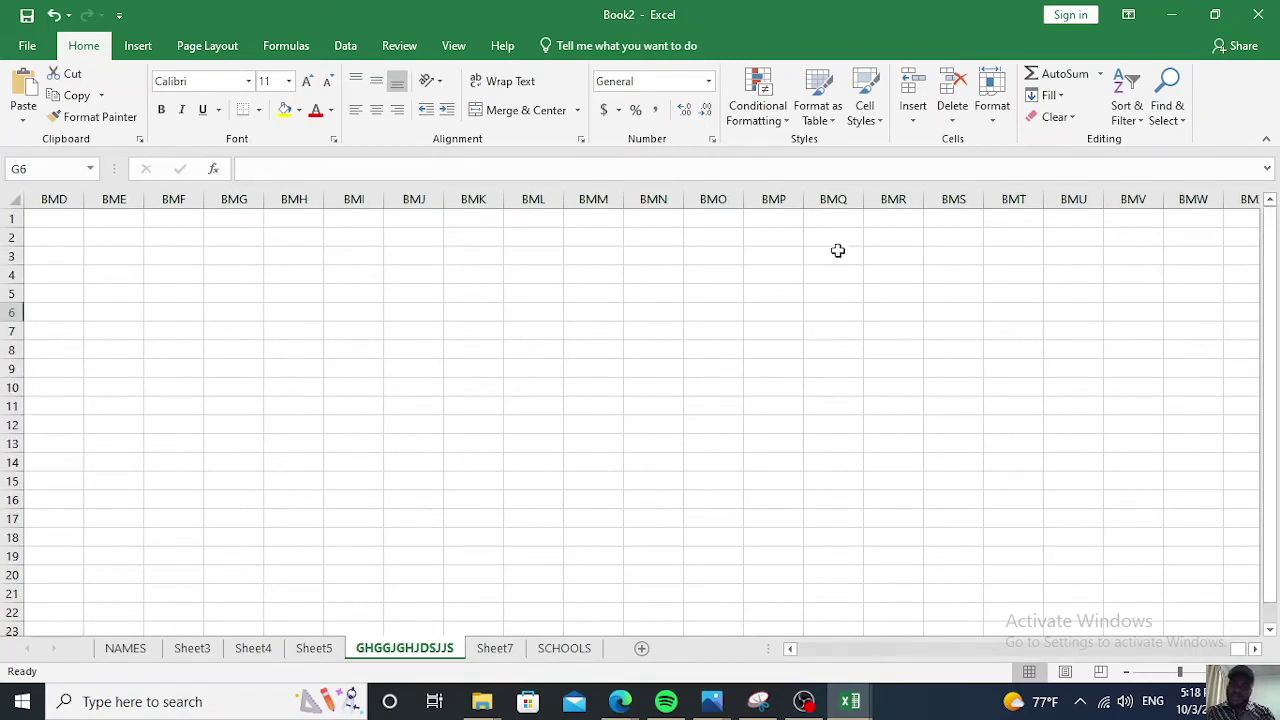
left_click(714, 141)
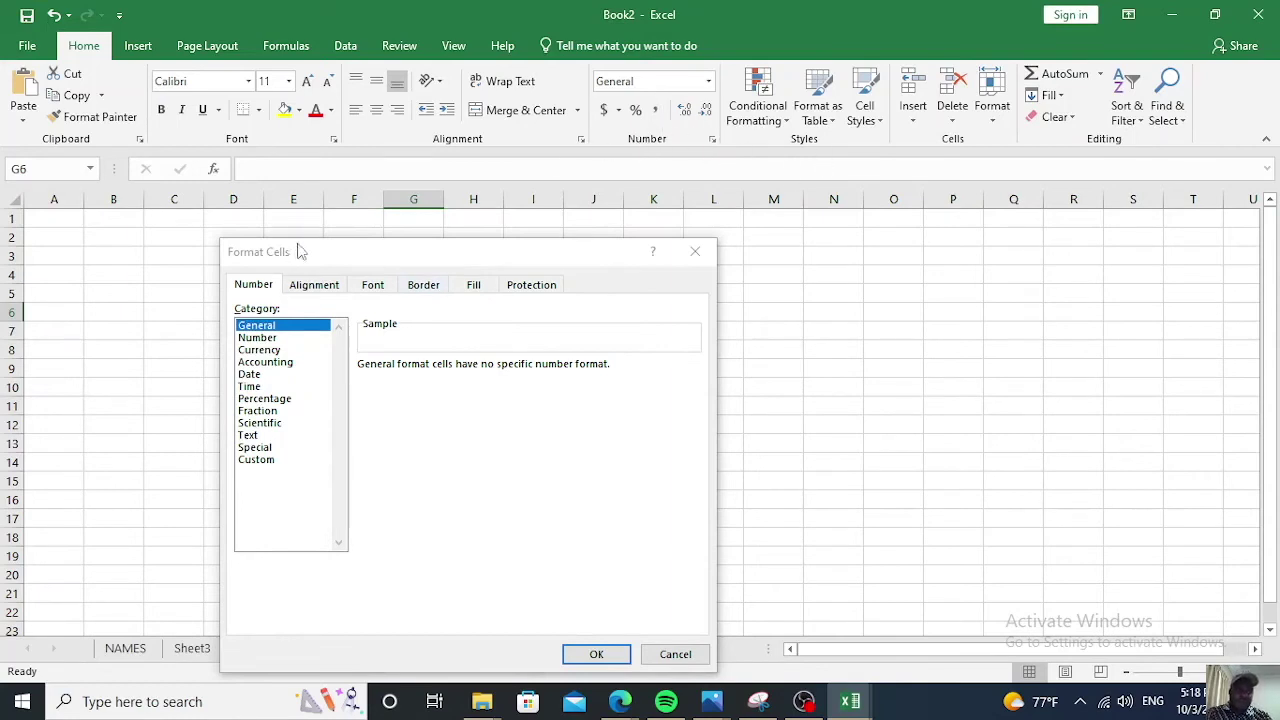
left_click_drag(360, 251, 380, 118)
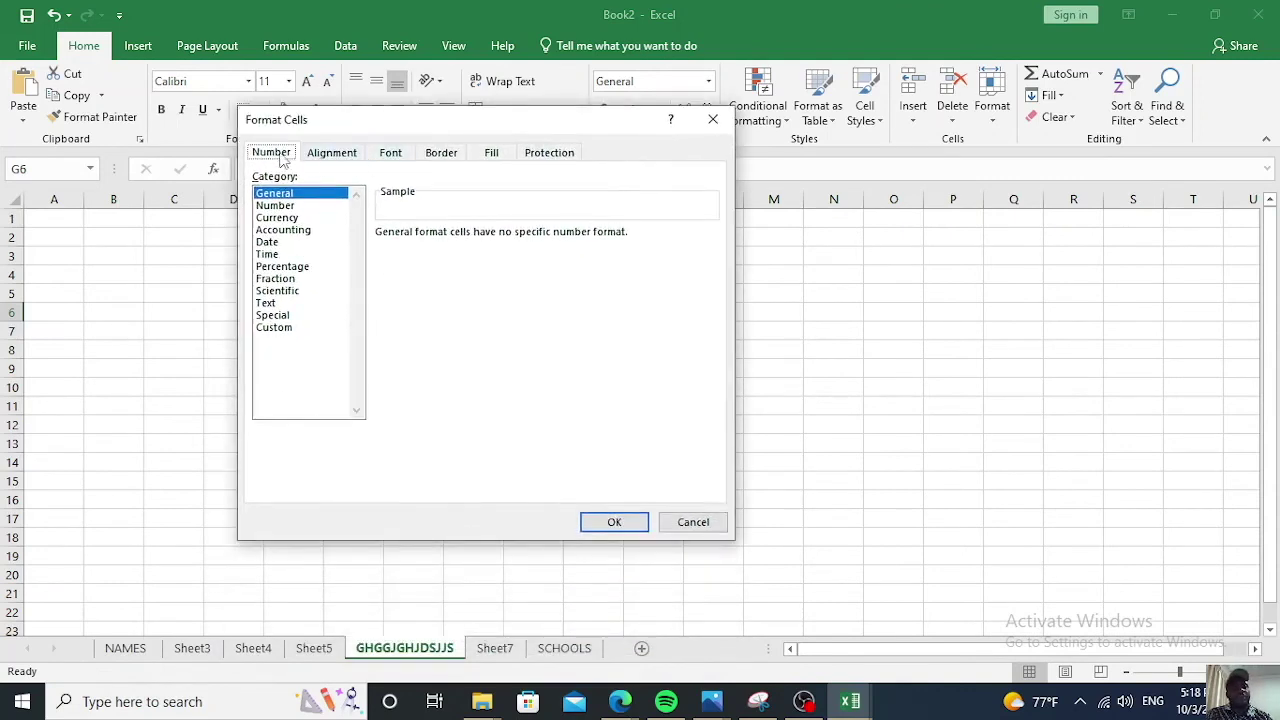
left_click(335, 157)
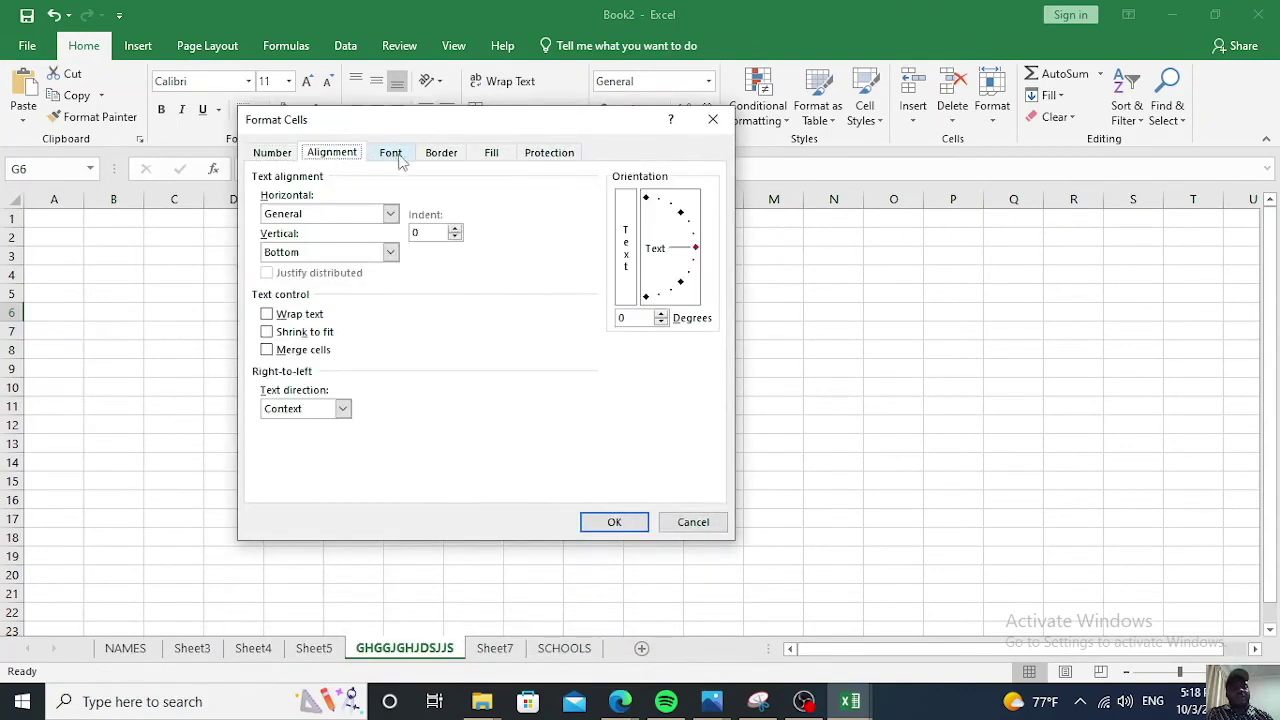
left_click(393, 157)
left_click(441, 156)
left_click(491, 156)
left_click(553, 158)
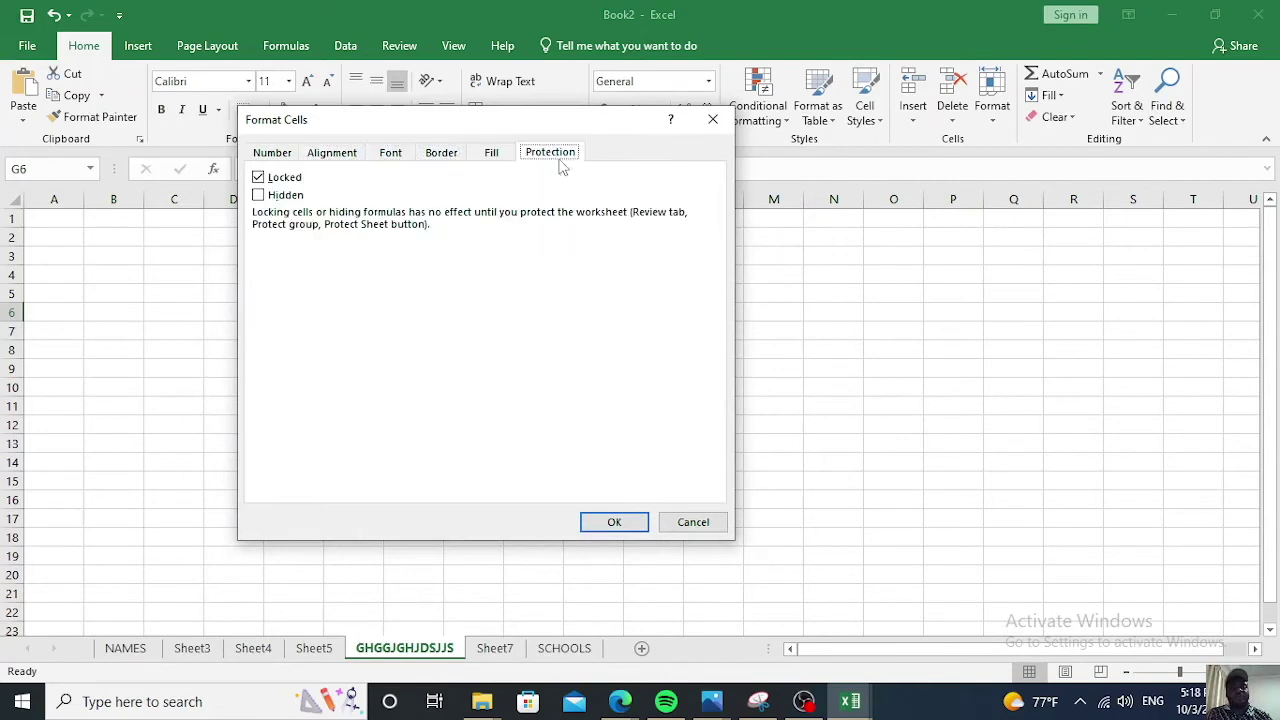
left_click(630, 527)
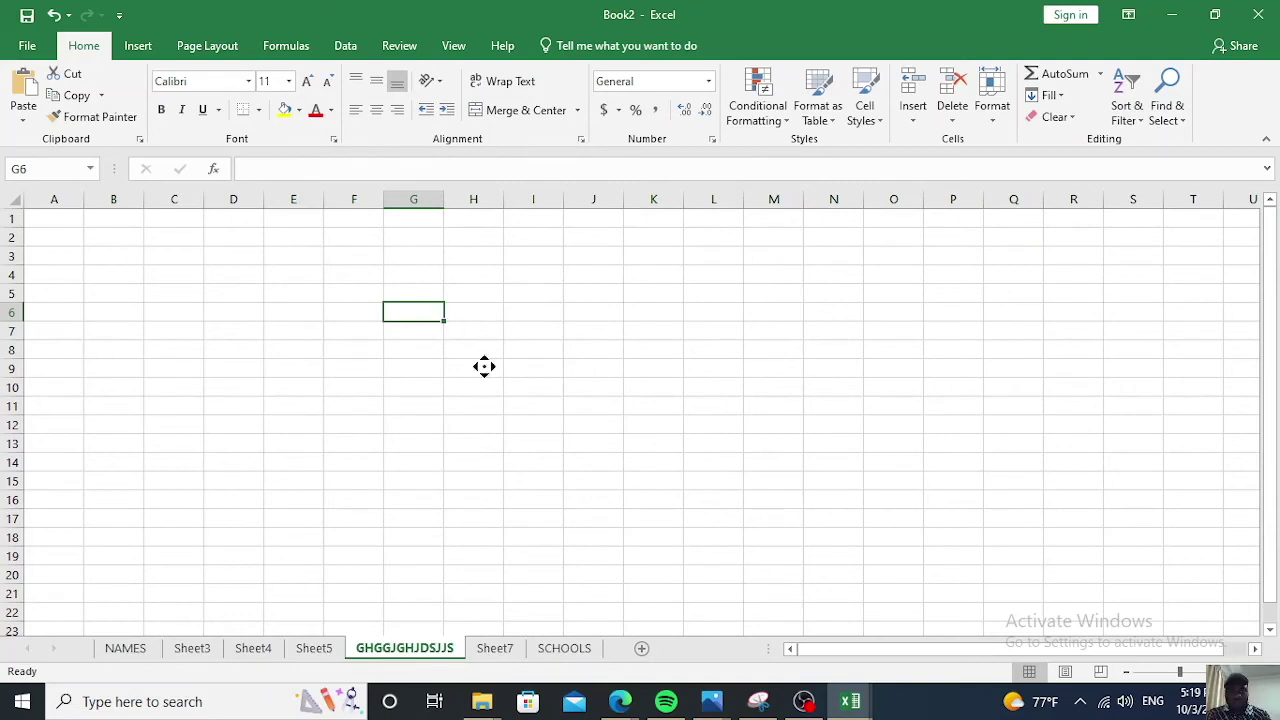
Open the alignment settings for cell G6, compare the number and alignment options, and accept the dialog unchanged.
scroll(543, 289, "right", 1)
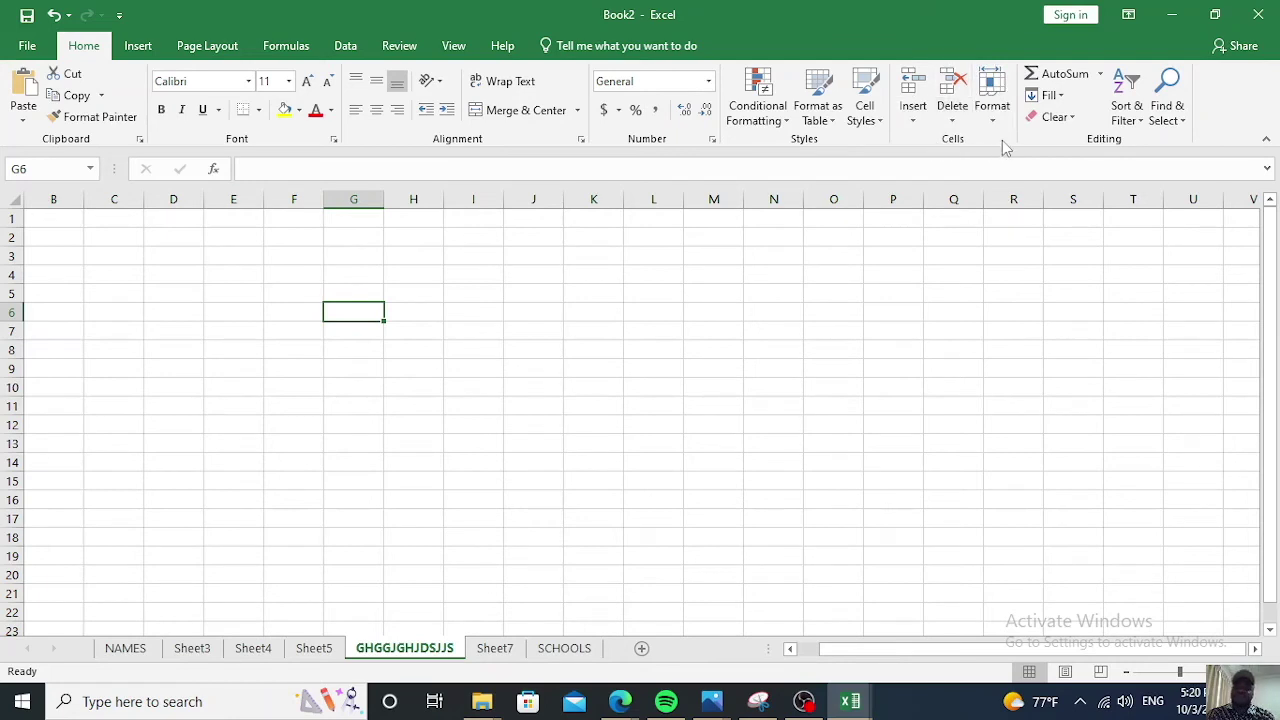
scroll(620, 337, "left", 1)
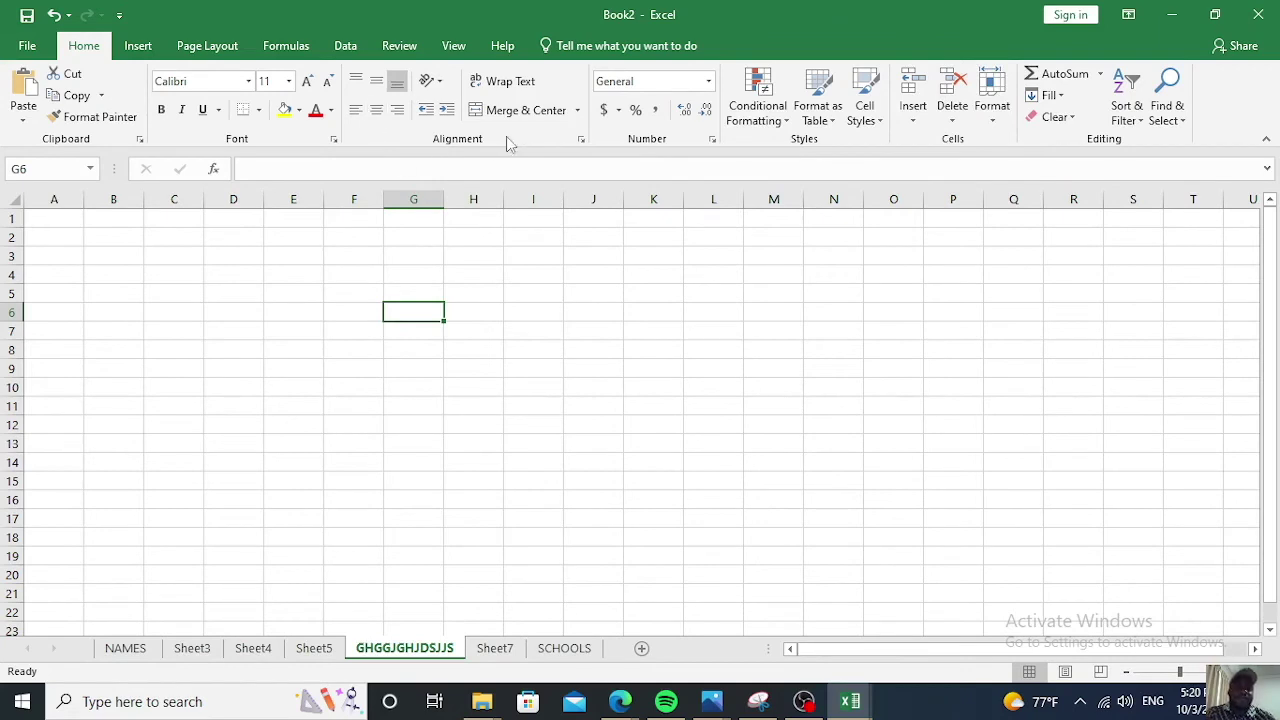
left_click(581, 139)
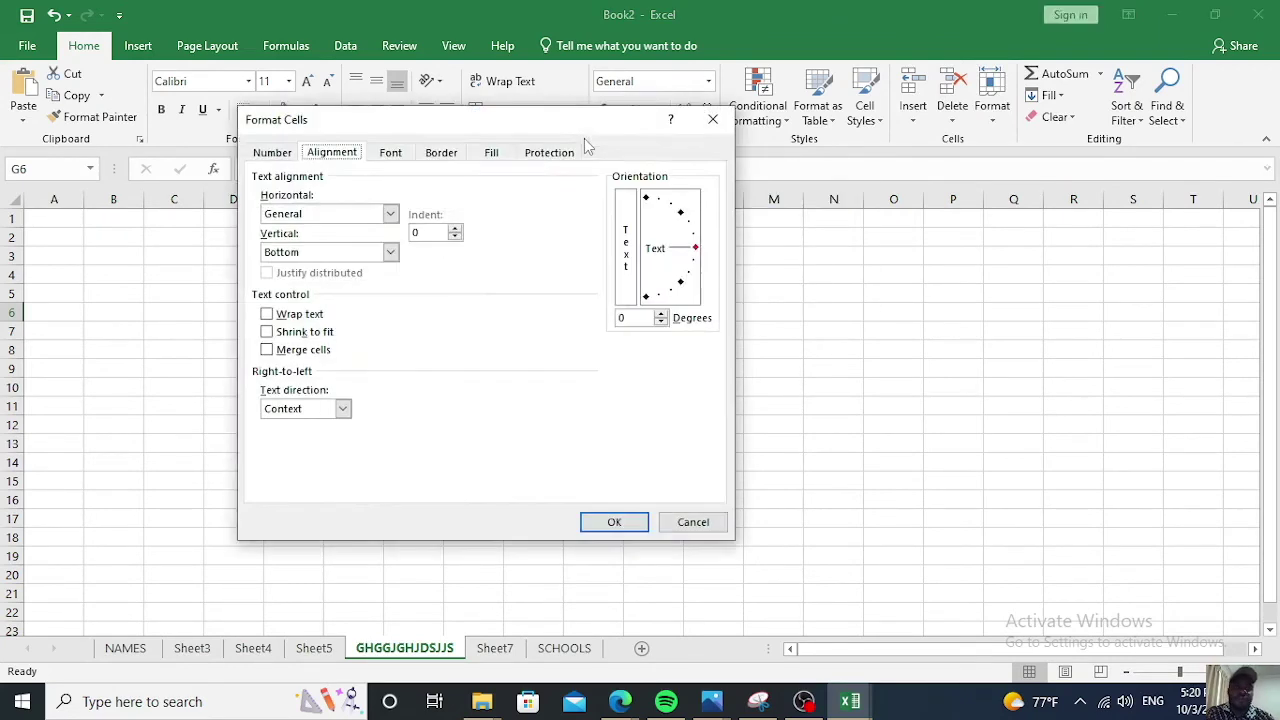
left_click(284, 155)
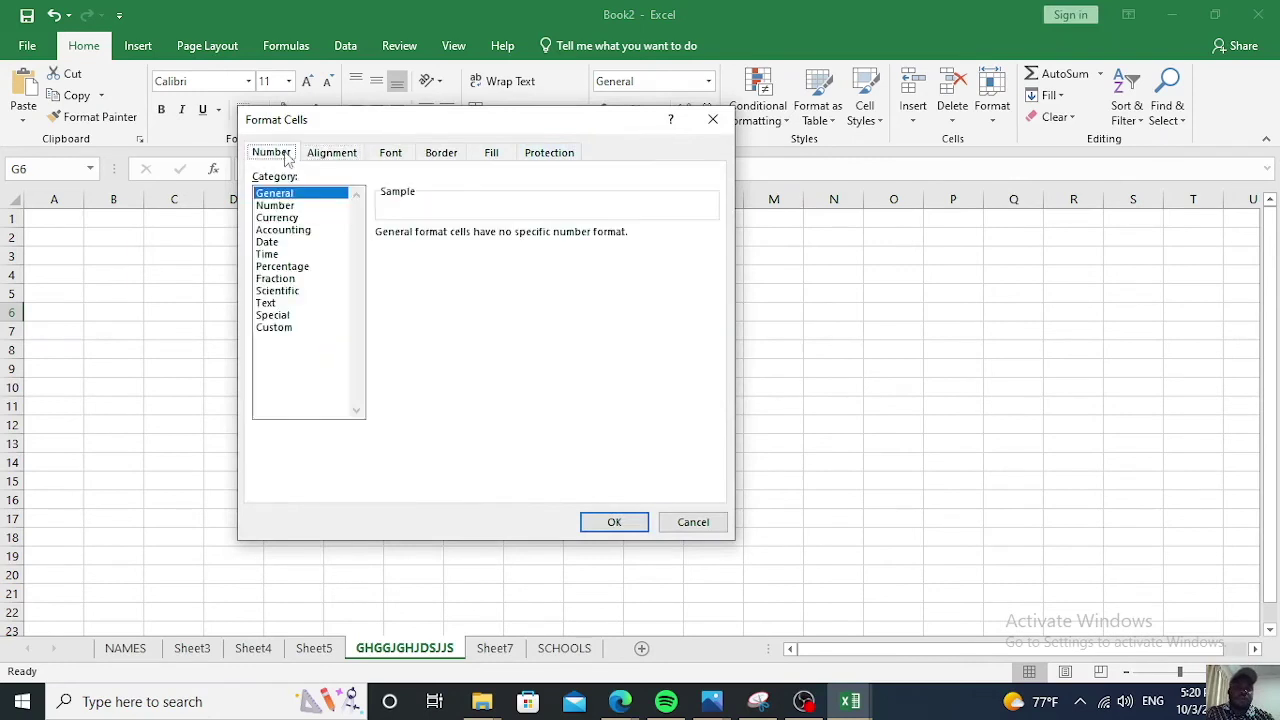
left_click(326, 153)
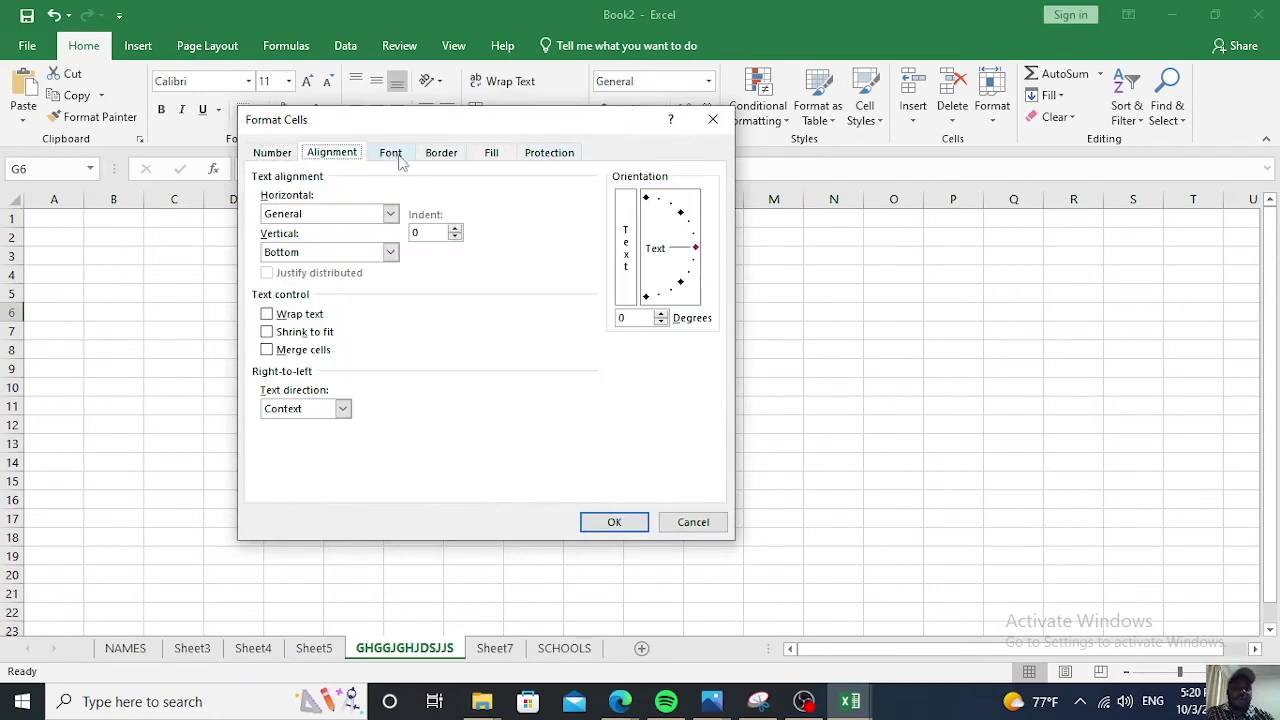
left_click(612, 524)
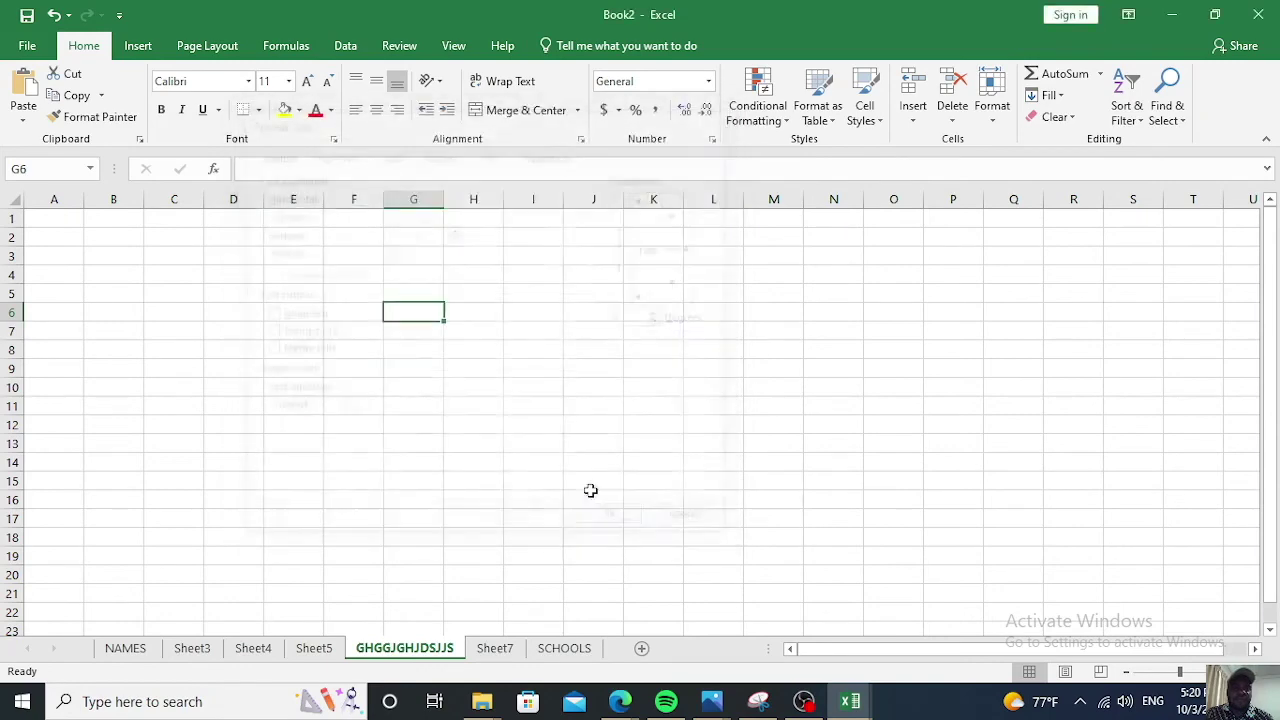
Open the font settings for cell G6, browse the available font sizes, and accept the dialog unchanged.
left_click(336, 140)
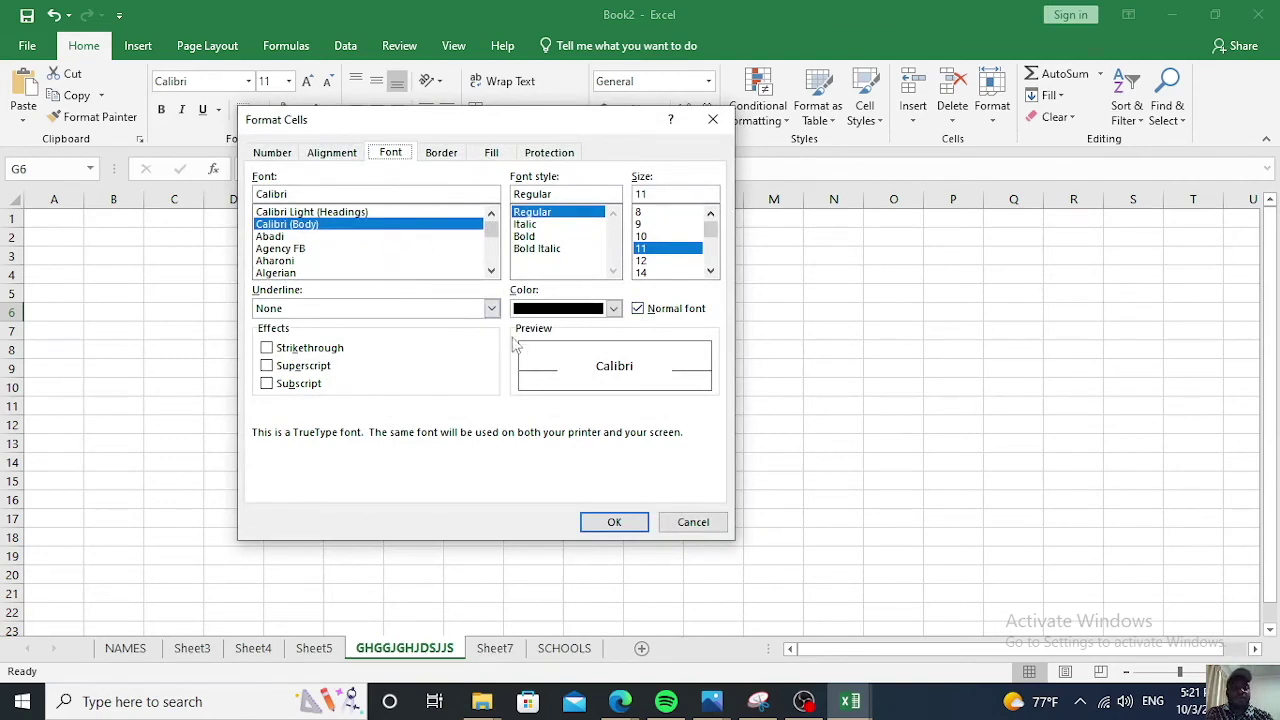
scroll(668, 268, "down", 2)
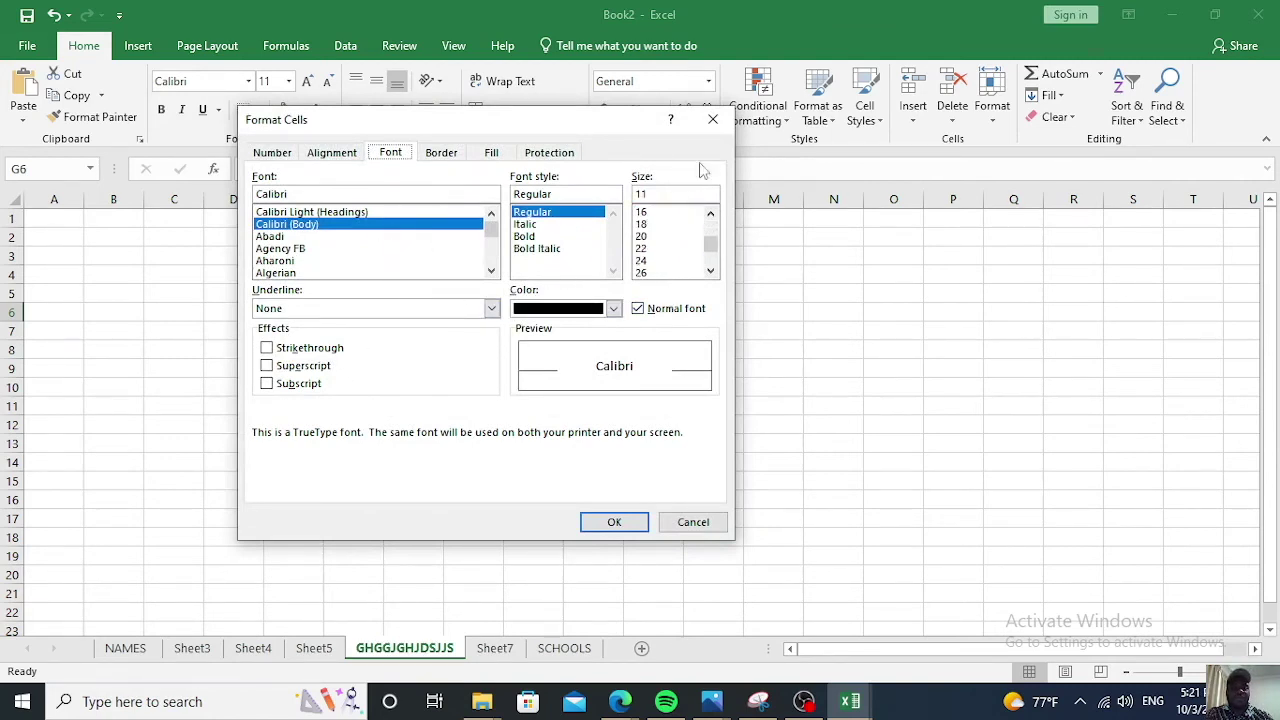
left_click(612, 521)
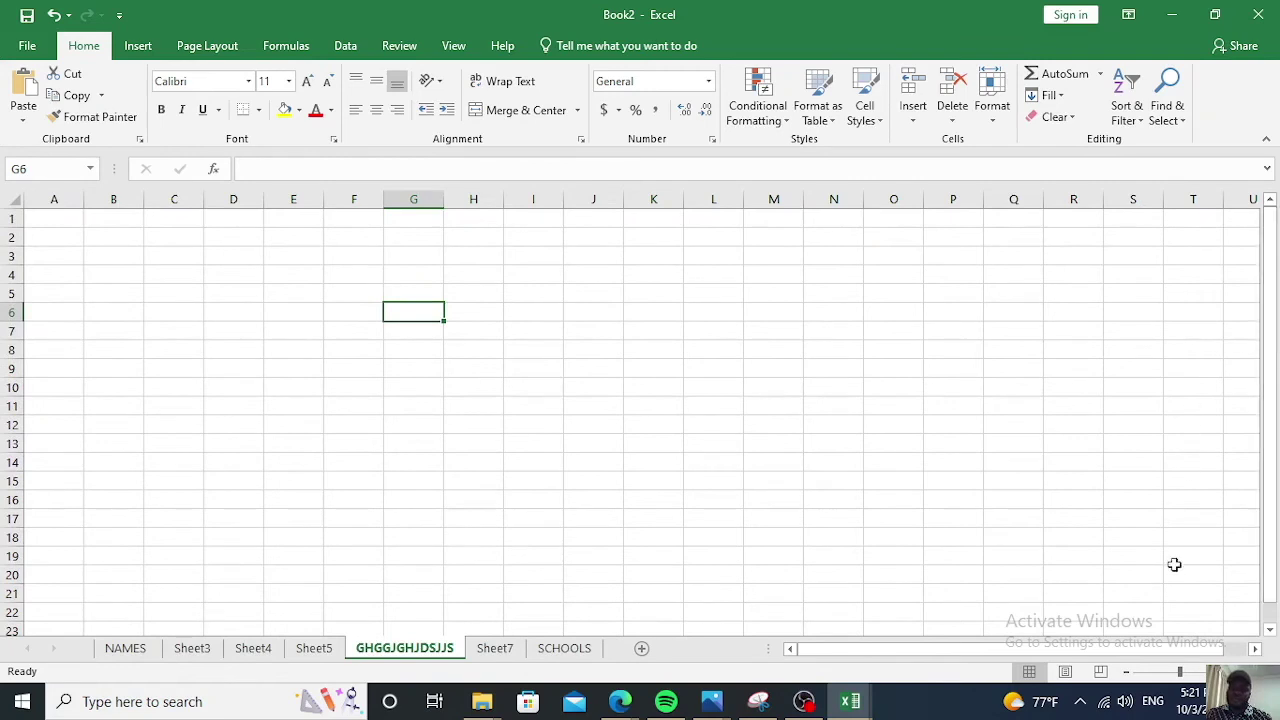
Zoom in on the worksheet, look over the enlarged rows and columns, and zoom back out to the original scale.
left_click_drag(864, 651, 831, 659)
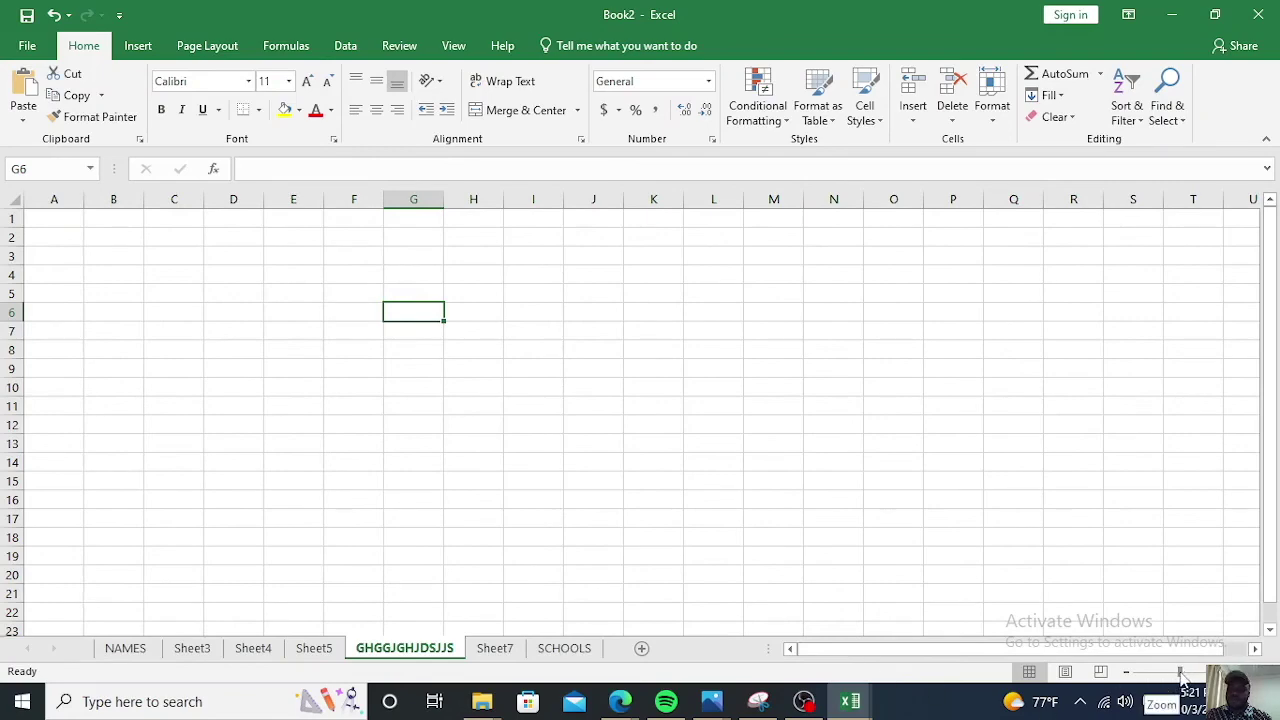
mouse_move(1182, 677)
left_mouse_down()
mouse_move(1138, 677)
mouse_move(1198, 674)
left_mouse_up()
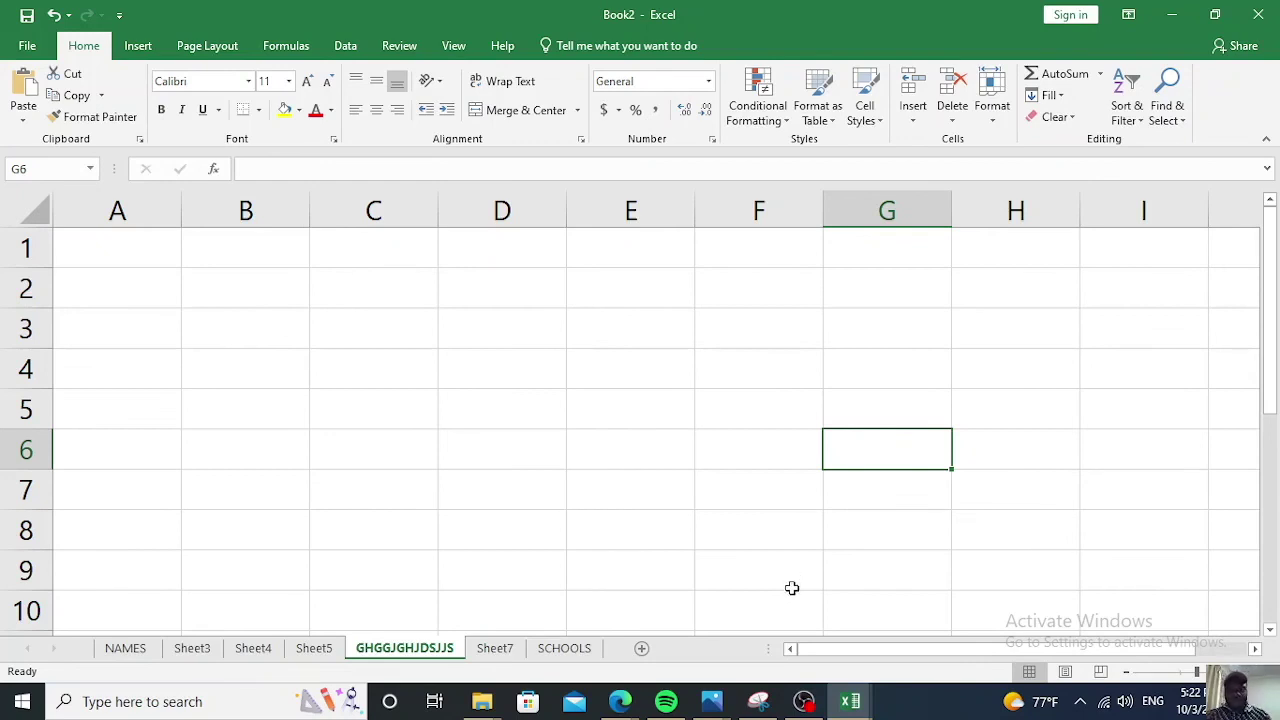
scroll(651, 411, "down", 2)
scroll(676, 417, "down", 3)
scroll(766, 489, "right", 3)
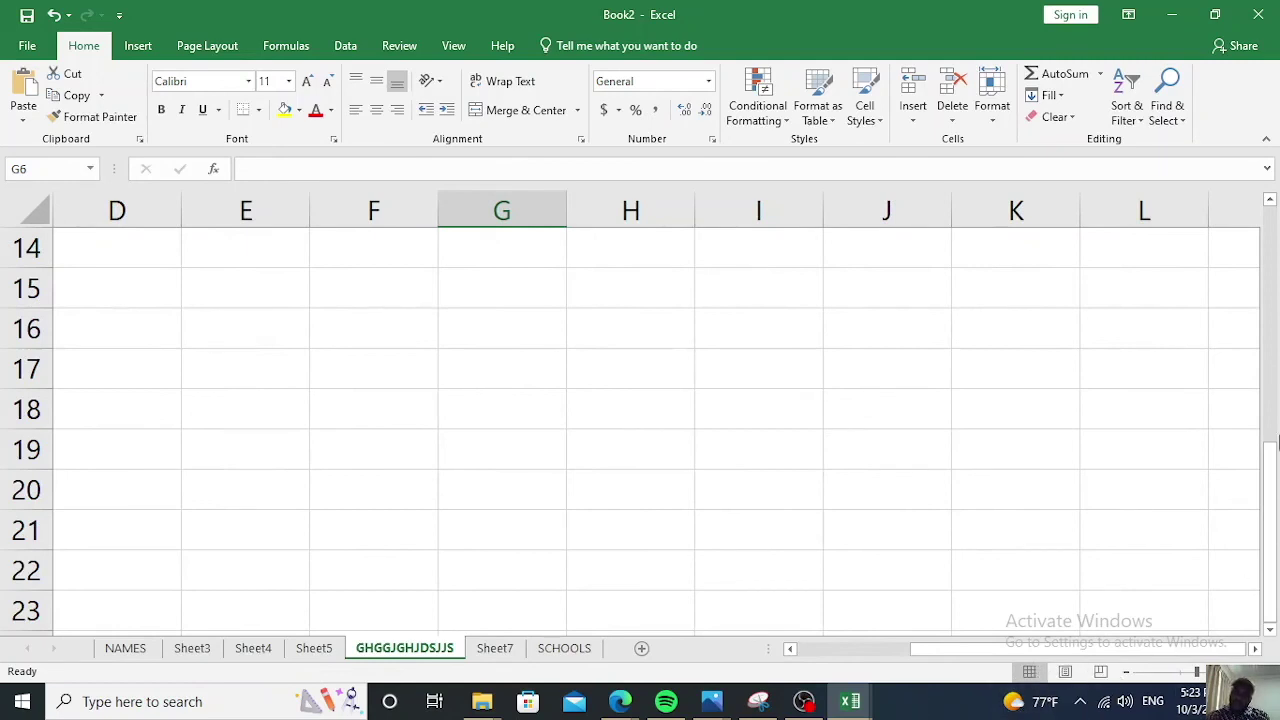
left_click_drag(1271, 496, 1270, 327)
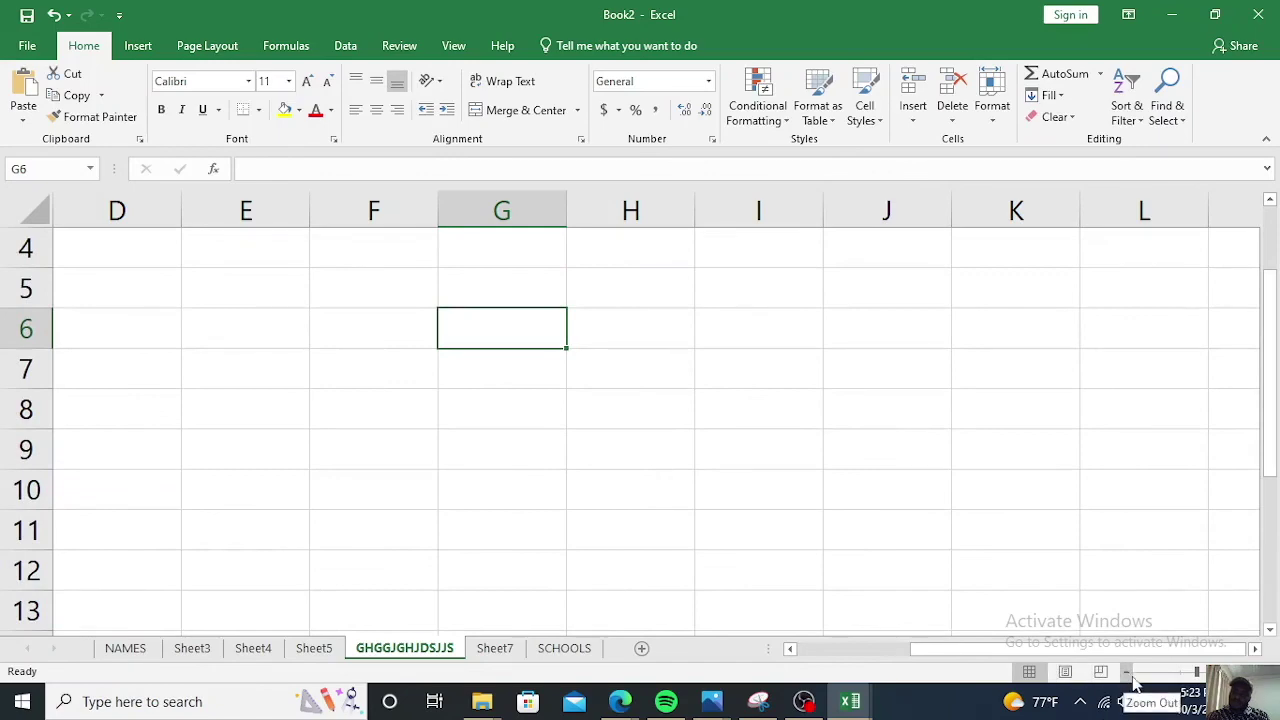
left_click_drag(1198, 674, 1180, 678)
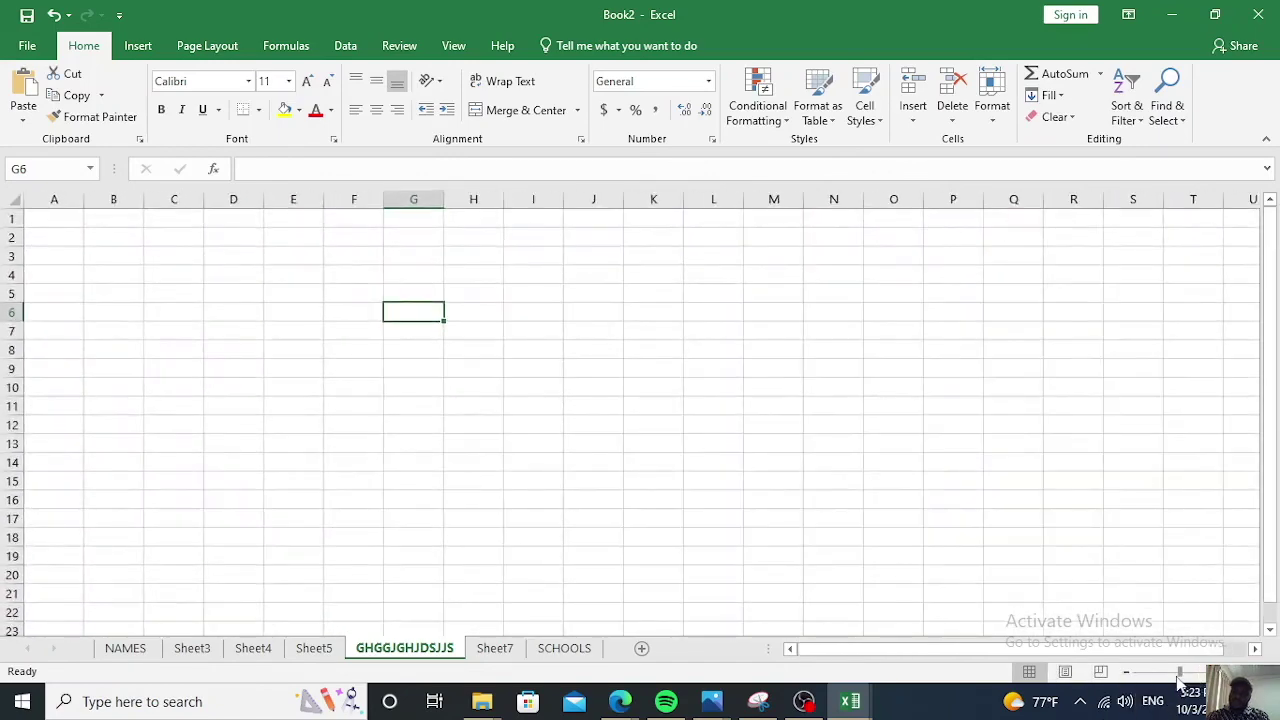
View the sheet in Page Layout view, then return it to Normal view.
left_click(1066, 672)
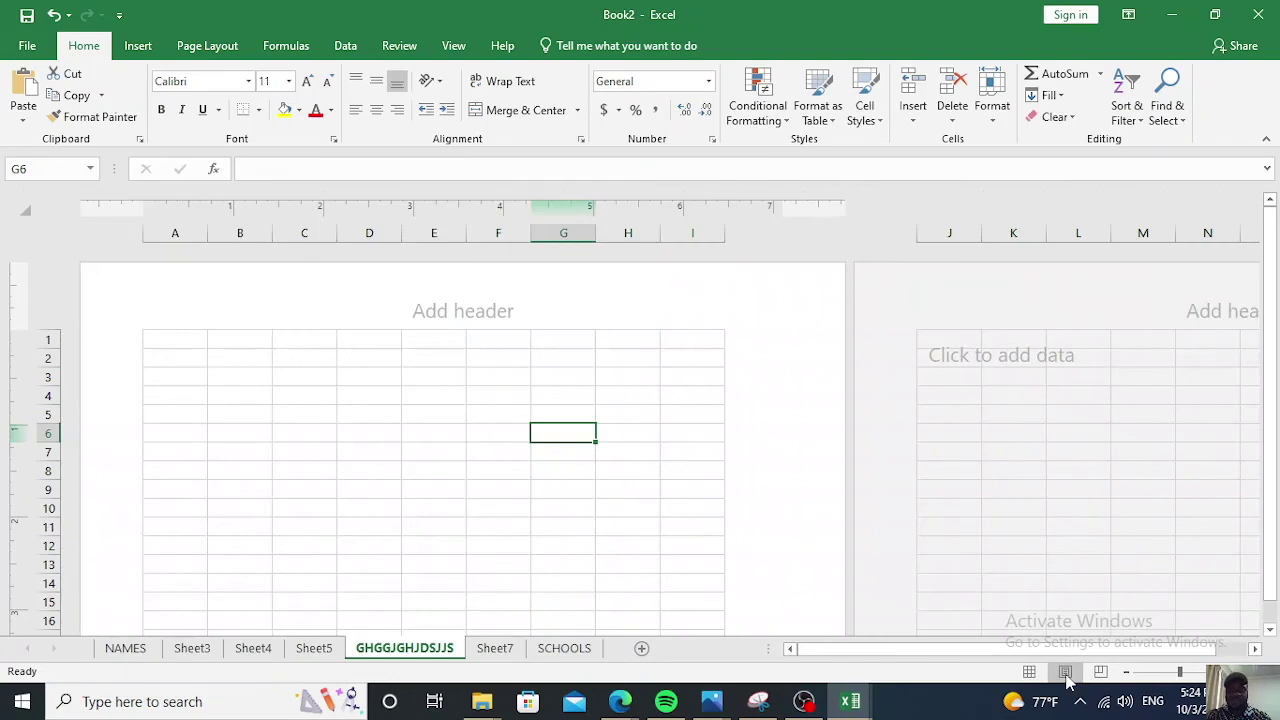
left_click(1031, 674)
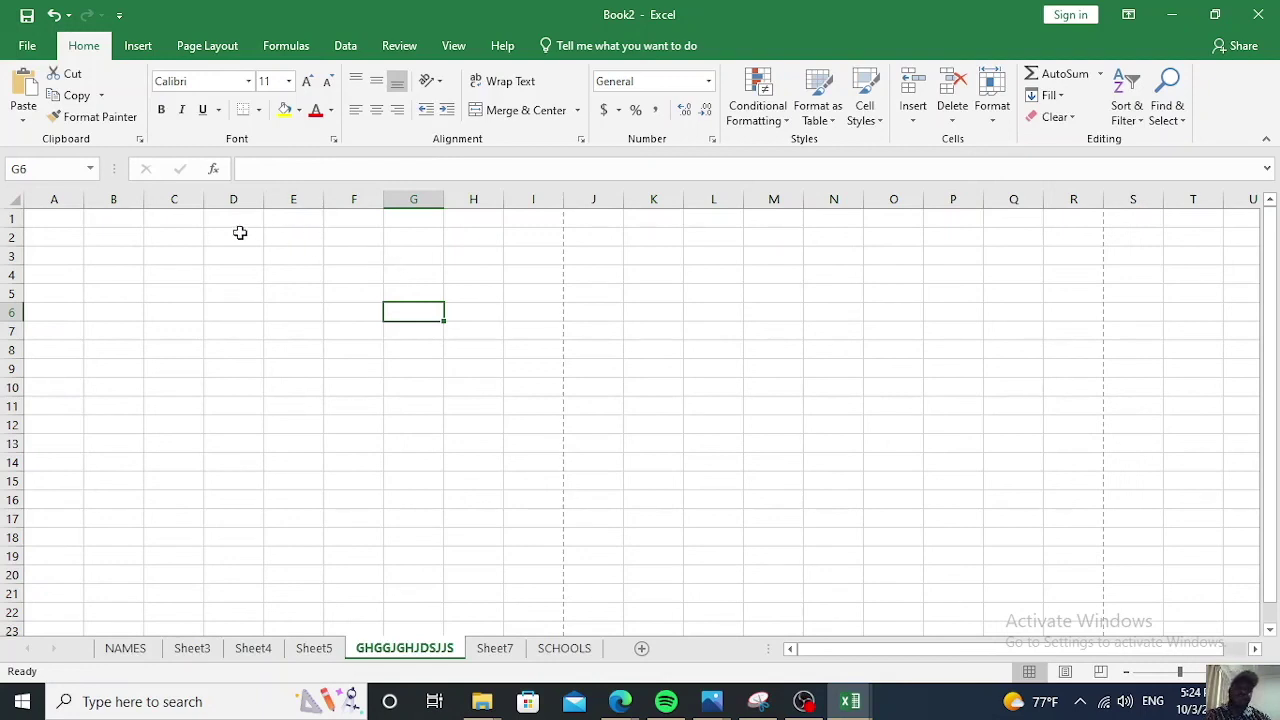
Select the cells of row 1 one at a time, from A1 through H1.
left_click(68, 220)
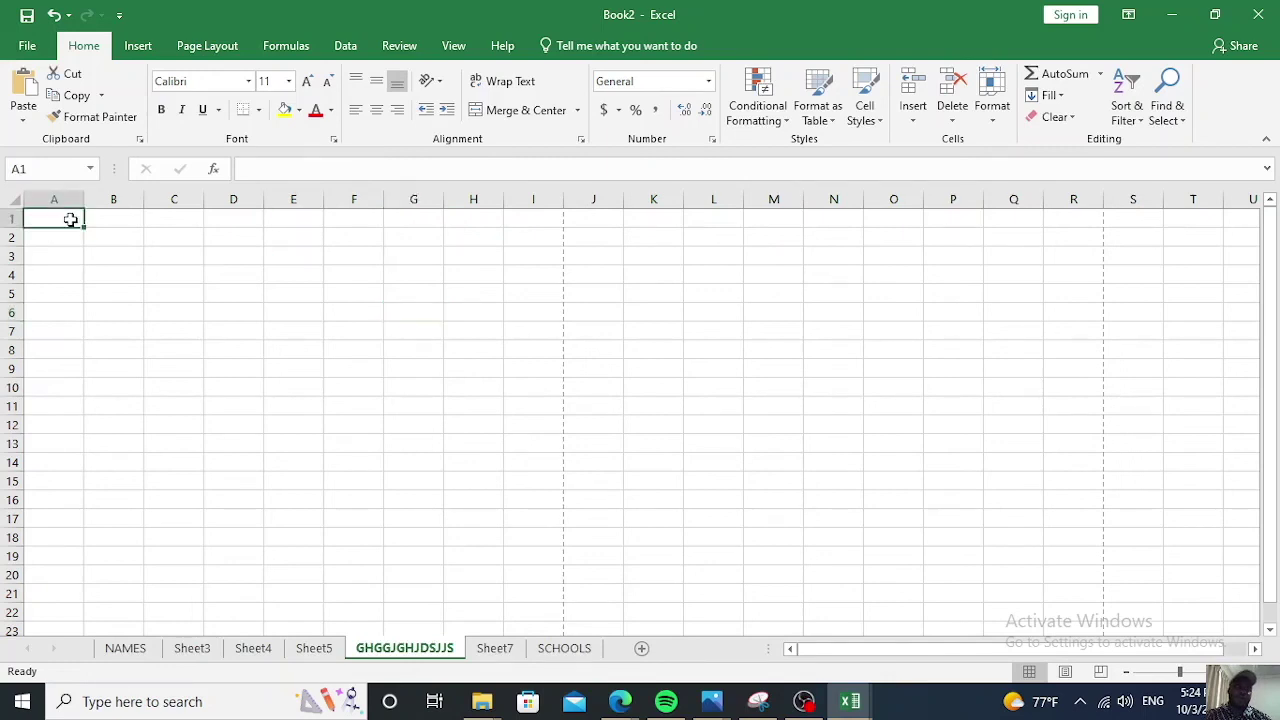
left_click(125, 222)
left_click(170, 218)
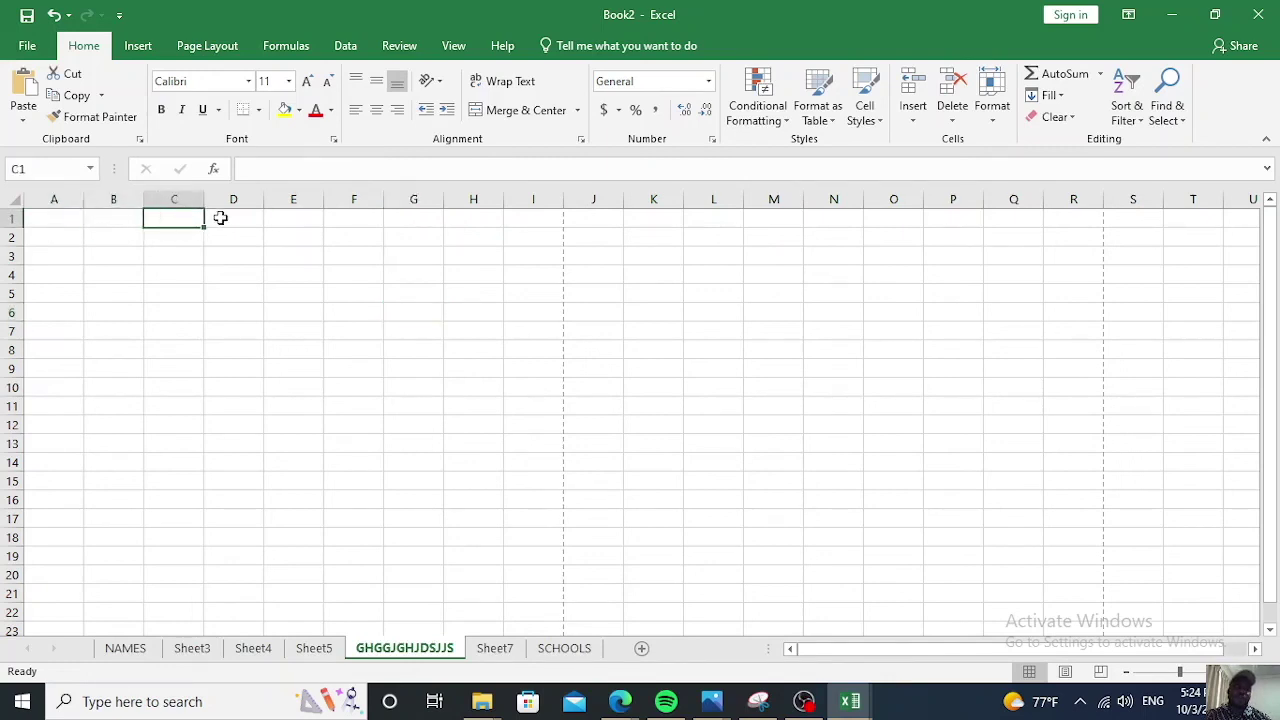
left_click(221, 218)
left_click(294, 218)
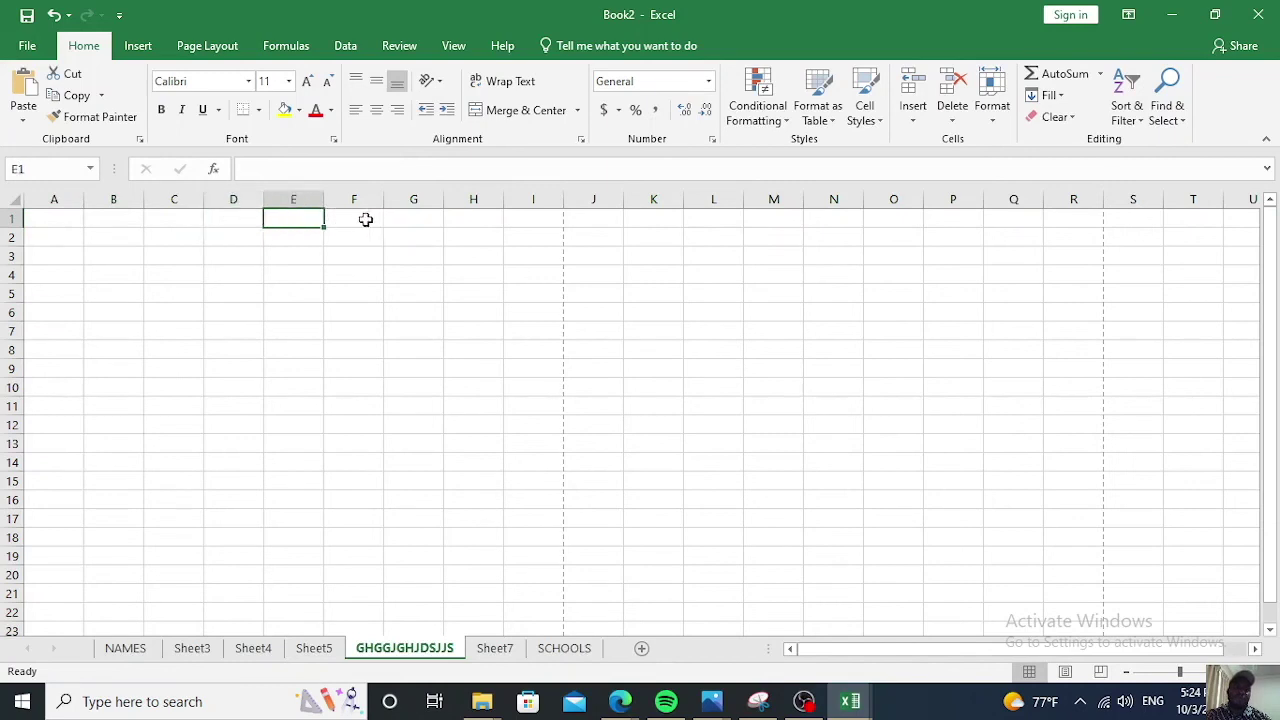
left_click(366, 218)
left_click(418, 220)
left_click(474, 220)
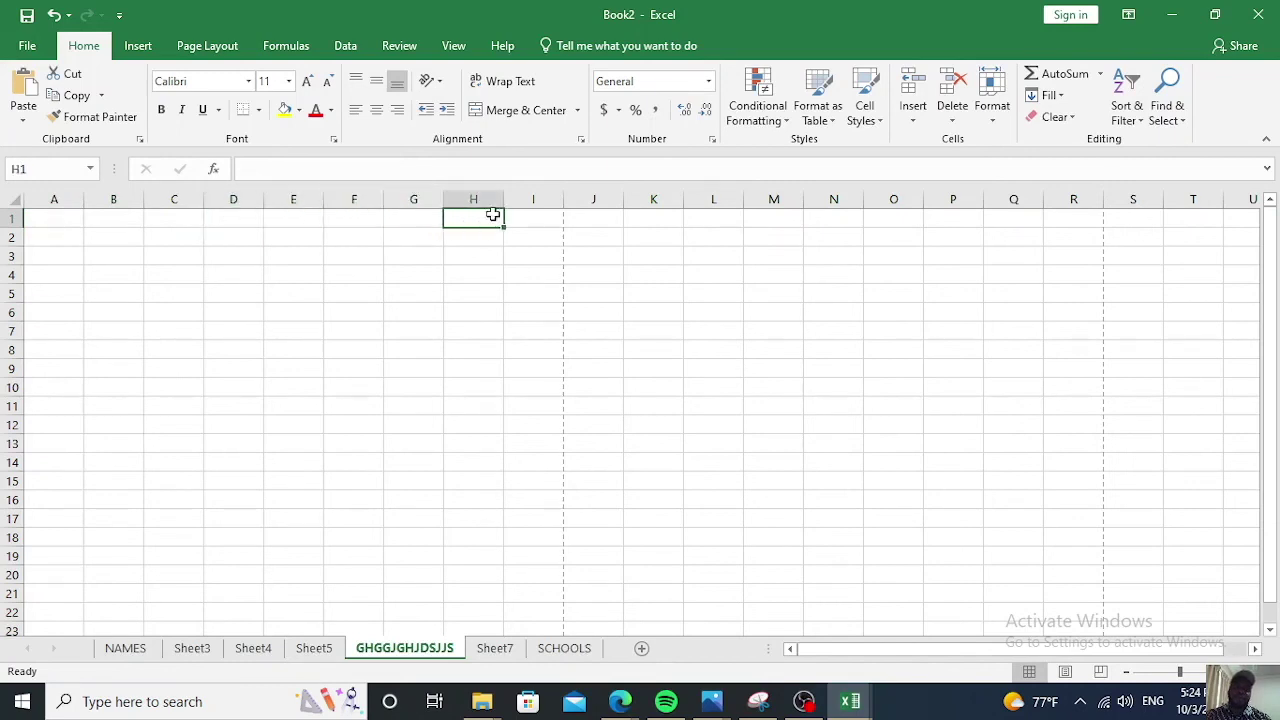
Select cells A2 and B2 in turn, then select the range C3:I12.
left_click(68, 240)
left_click(121, 240)
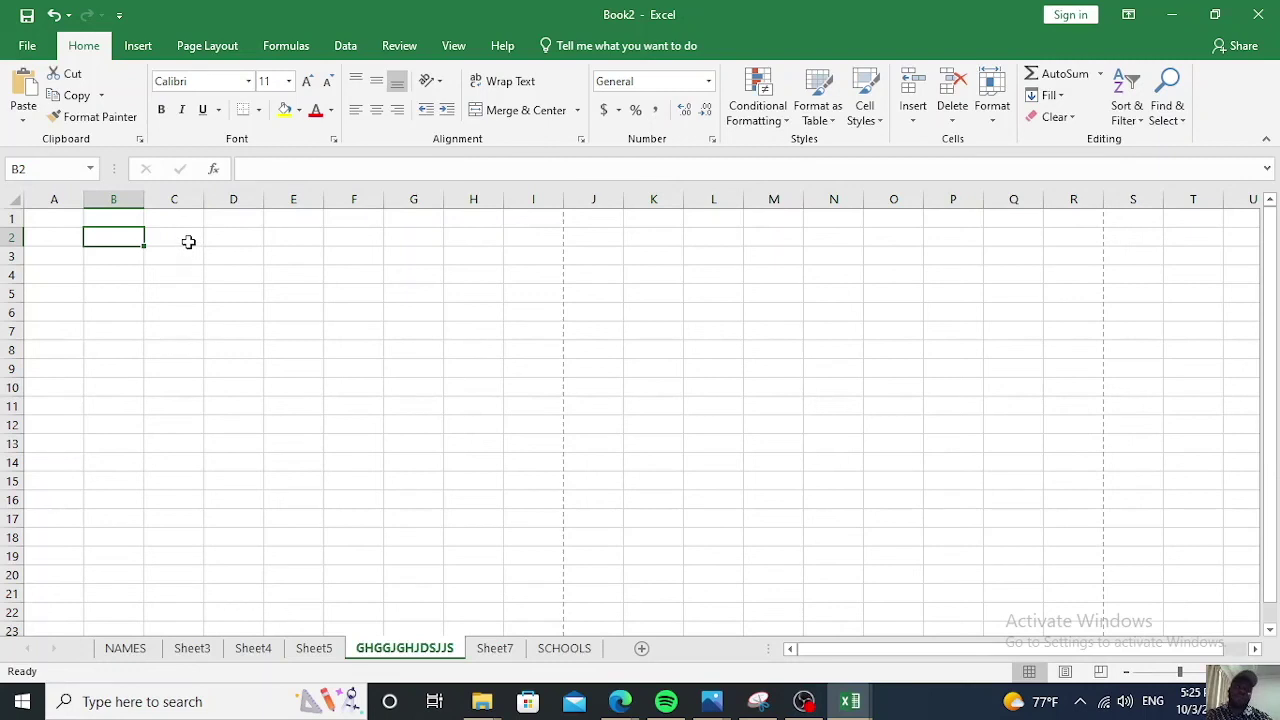
left_click_drag(186, 257, 530, 420)
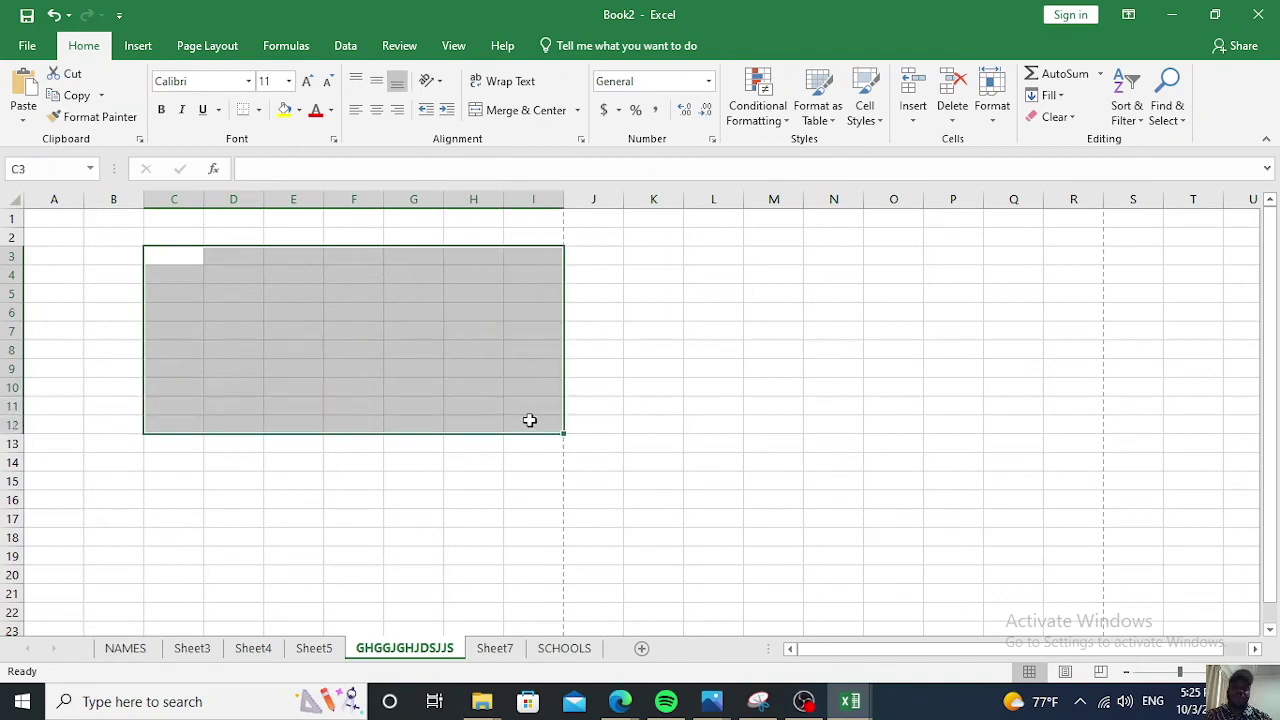